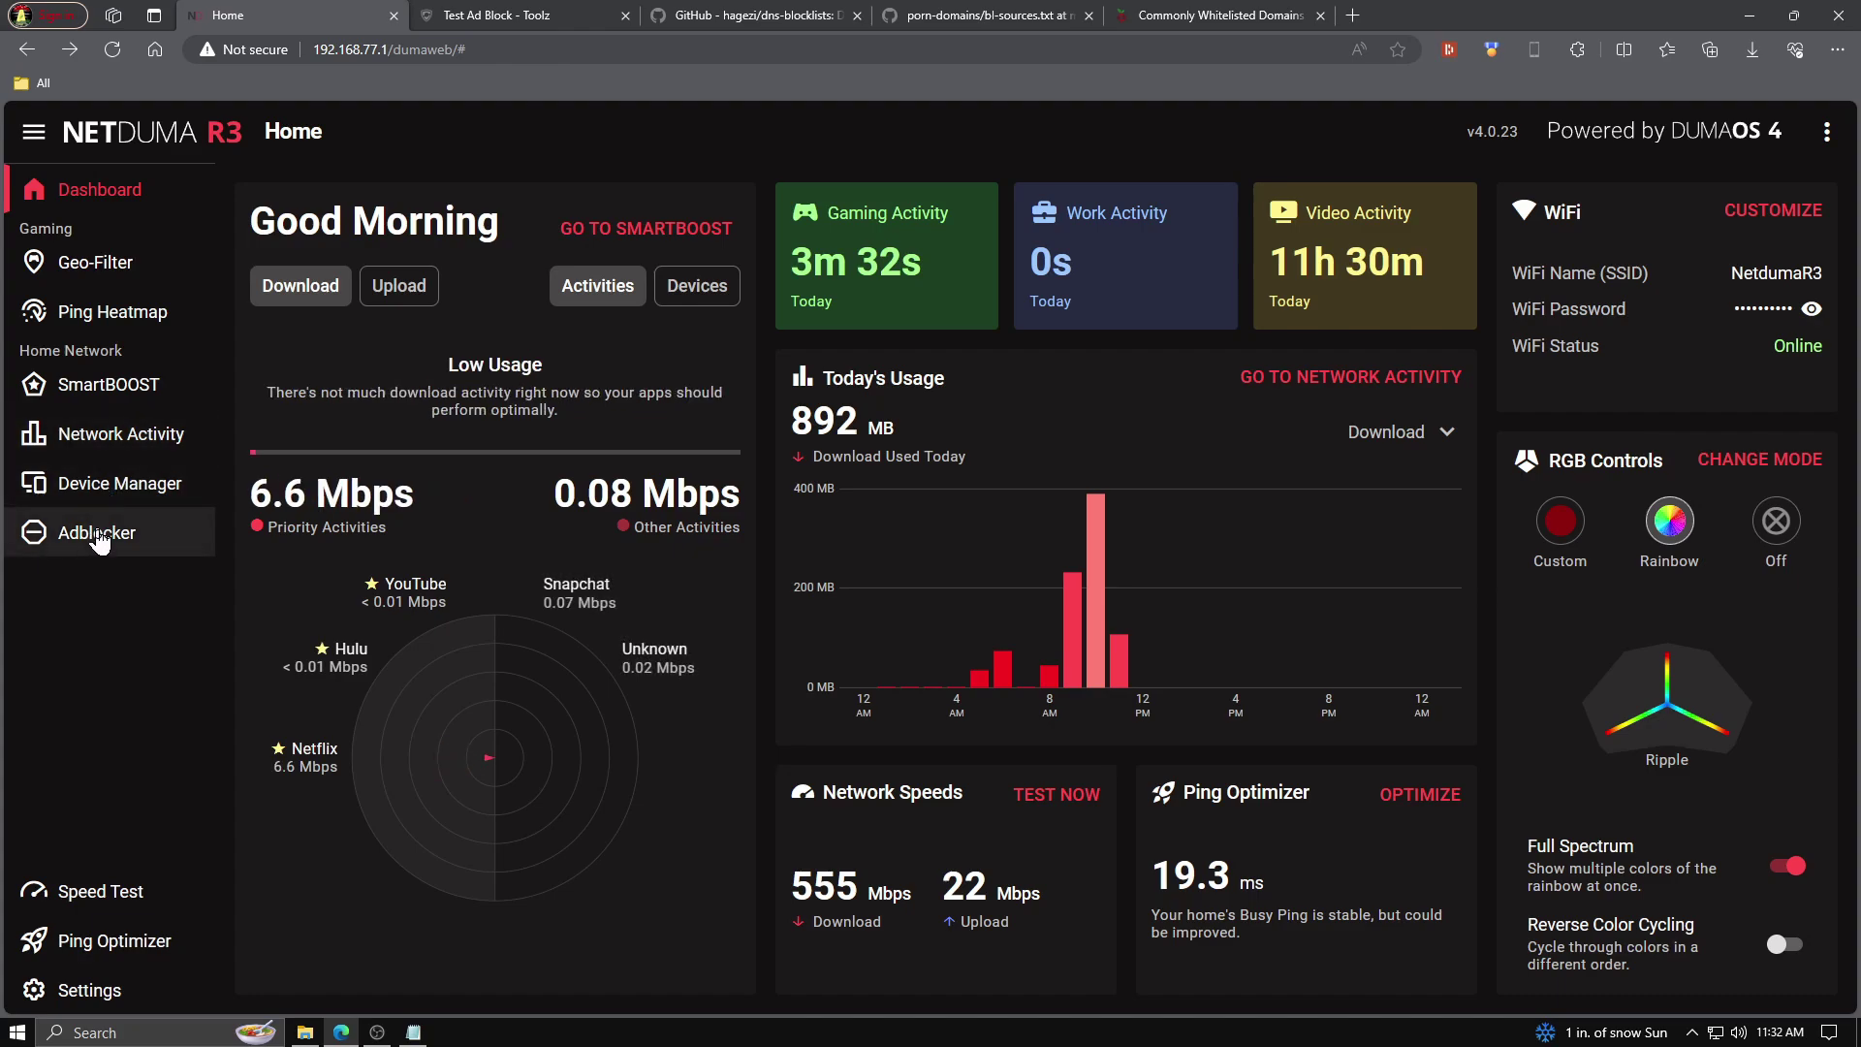
- Open the Adblocker page in NetDuma R3
{"action": "left_click", "coordinate": [98, 543]}
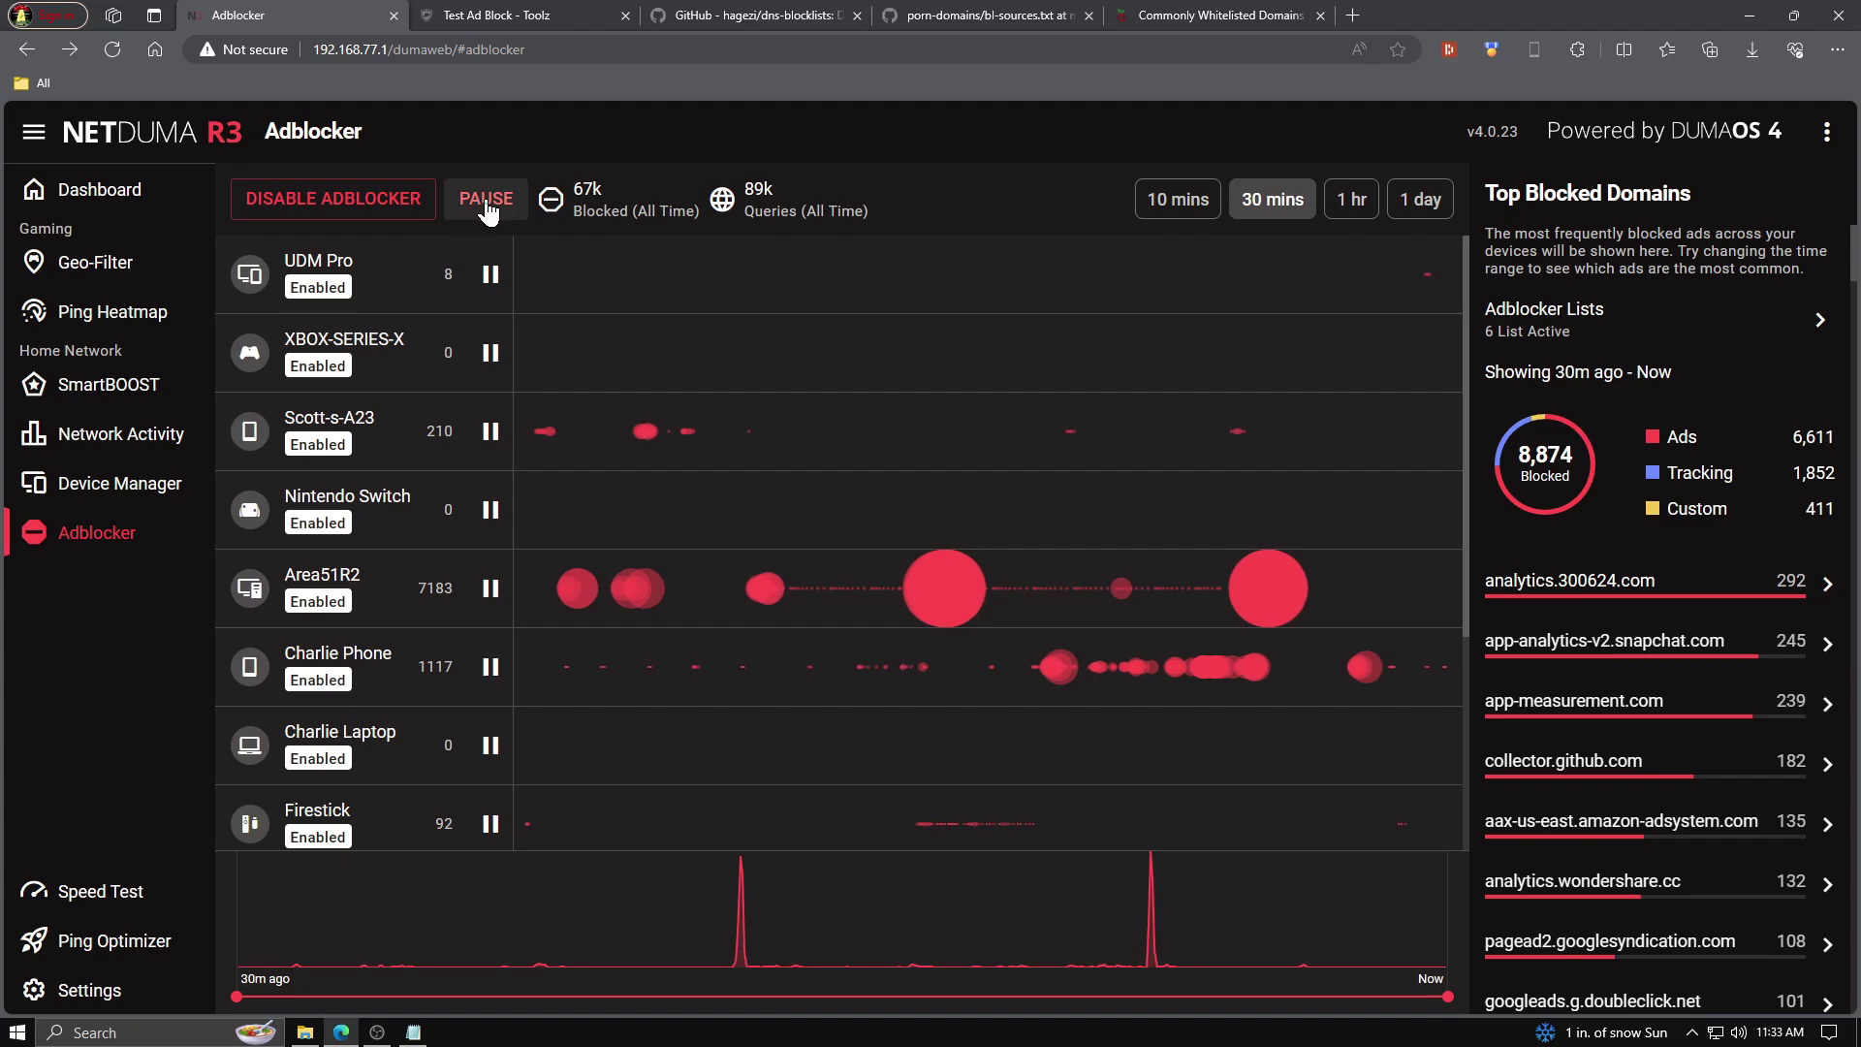
- Bring up the Pause Adblocker options, then close them without choosing a duration
{"action": "left_click", "coordinate": [486, 202]}
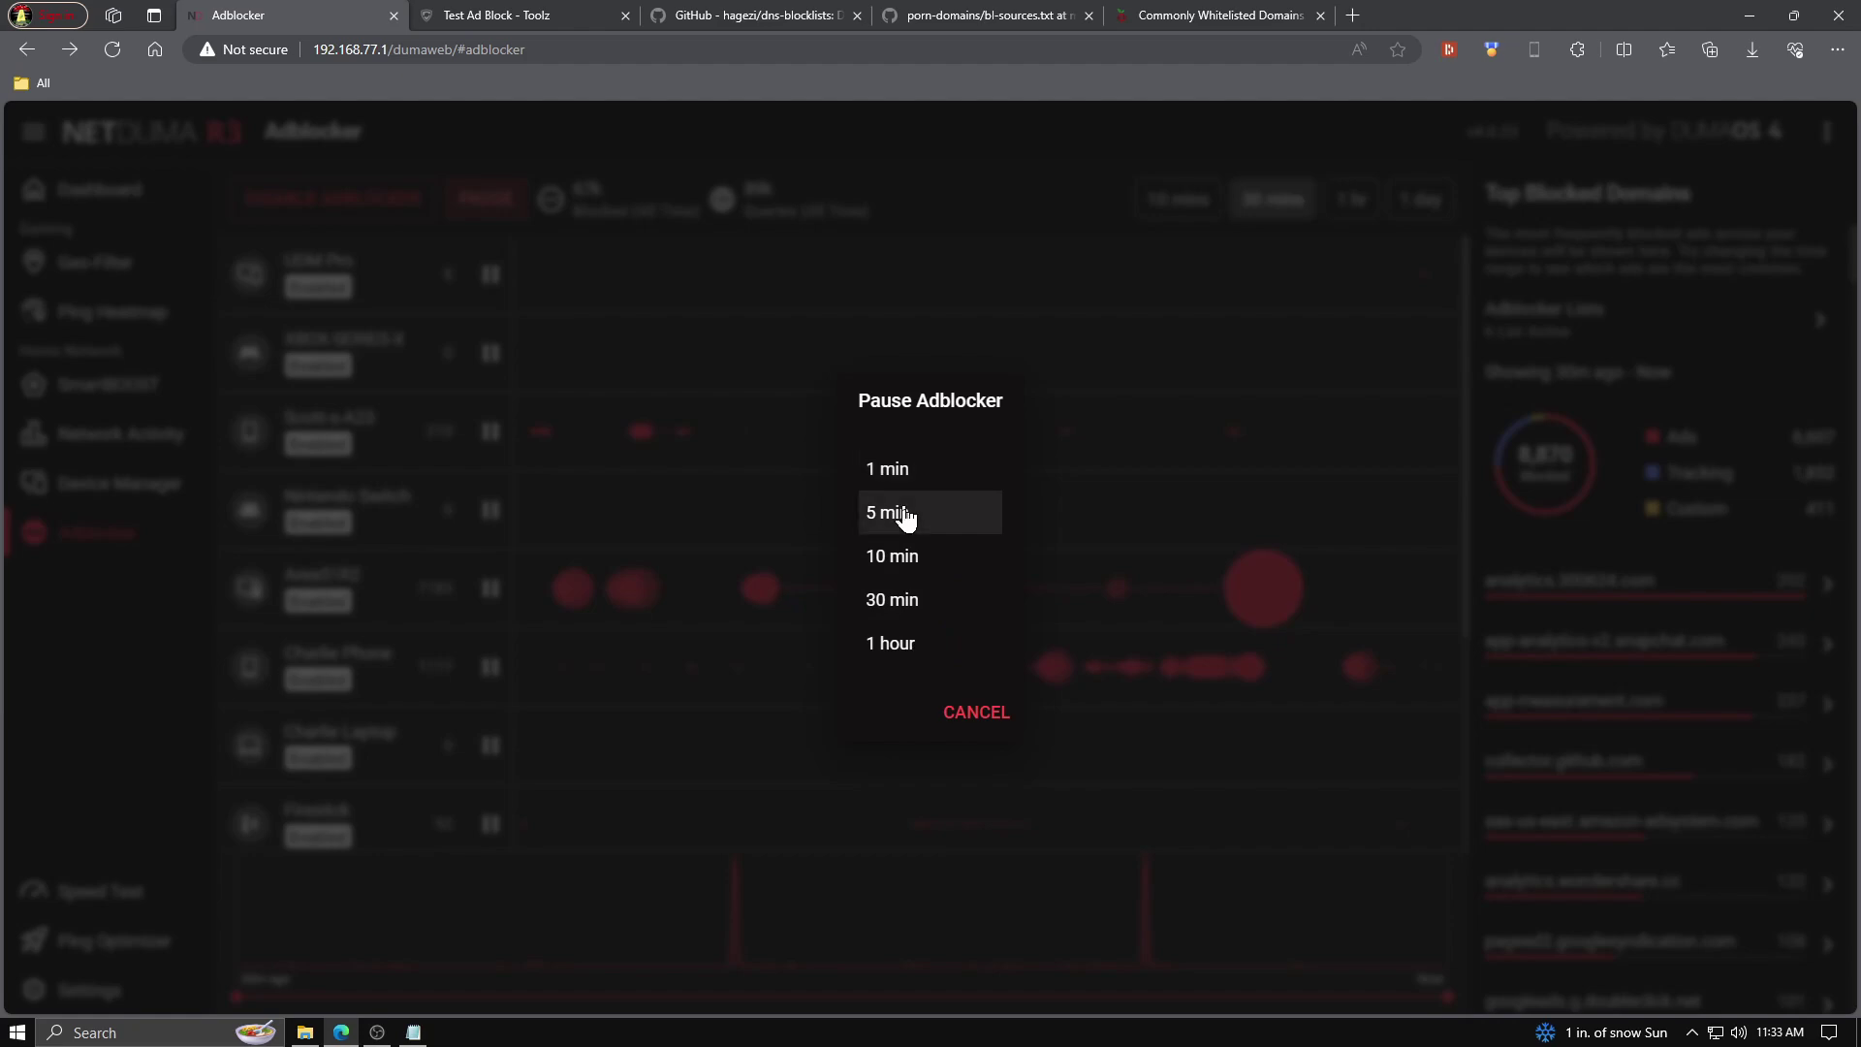
{"action": "left_click", "coordinate": [977, 714]}
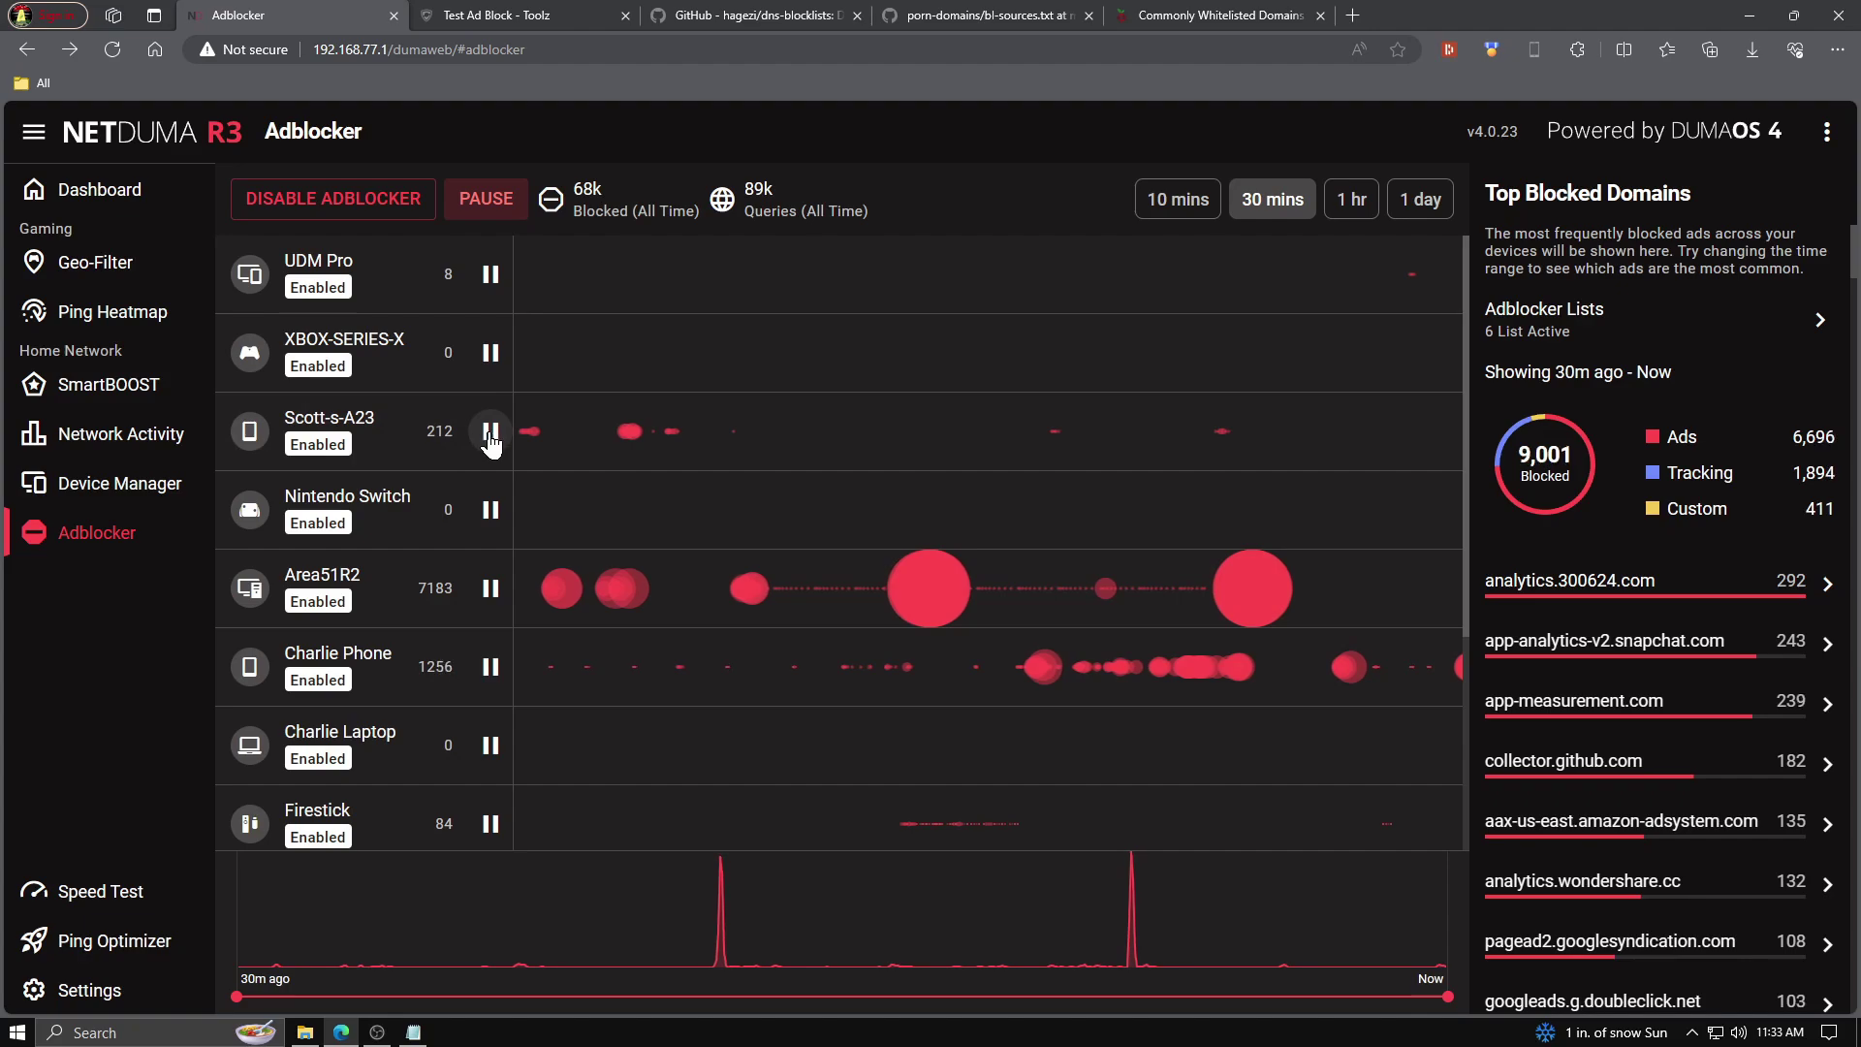
{"action": "mouse_move", "coordinate": [523, 444]}
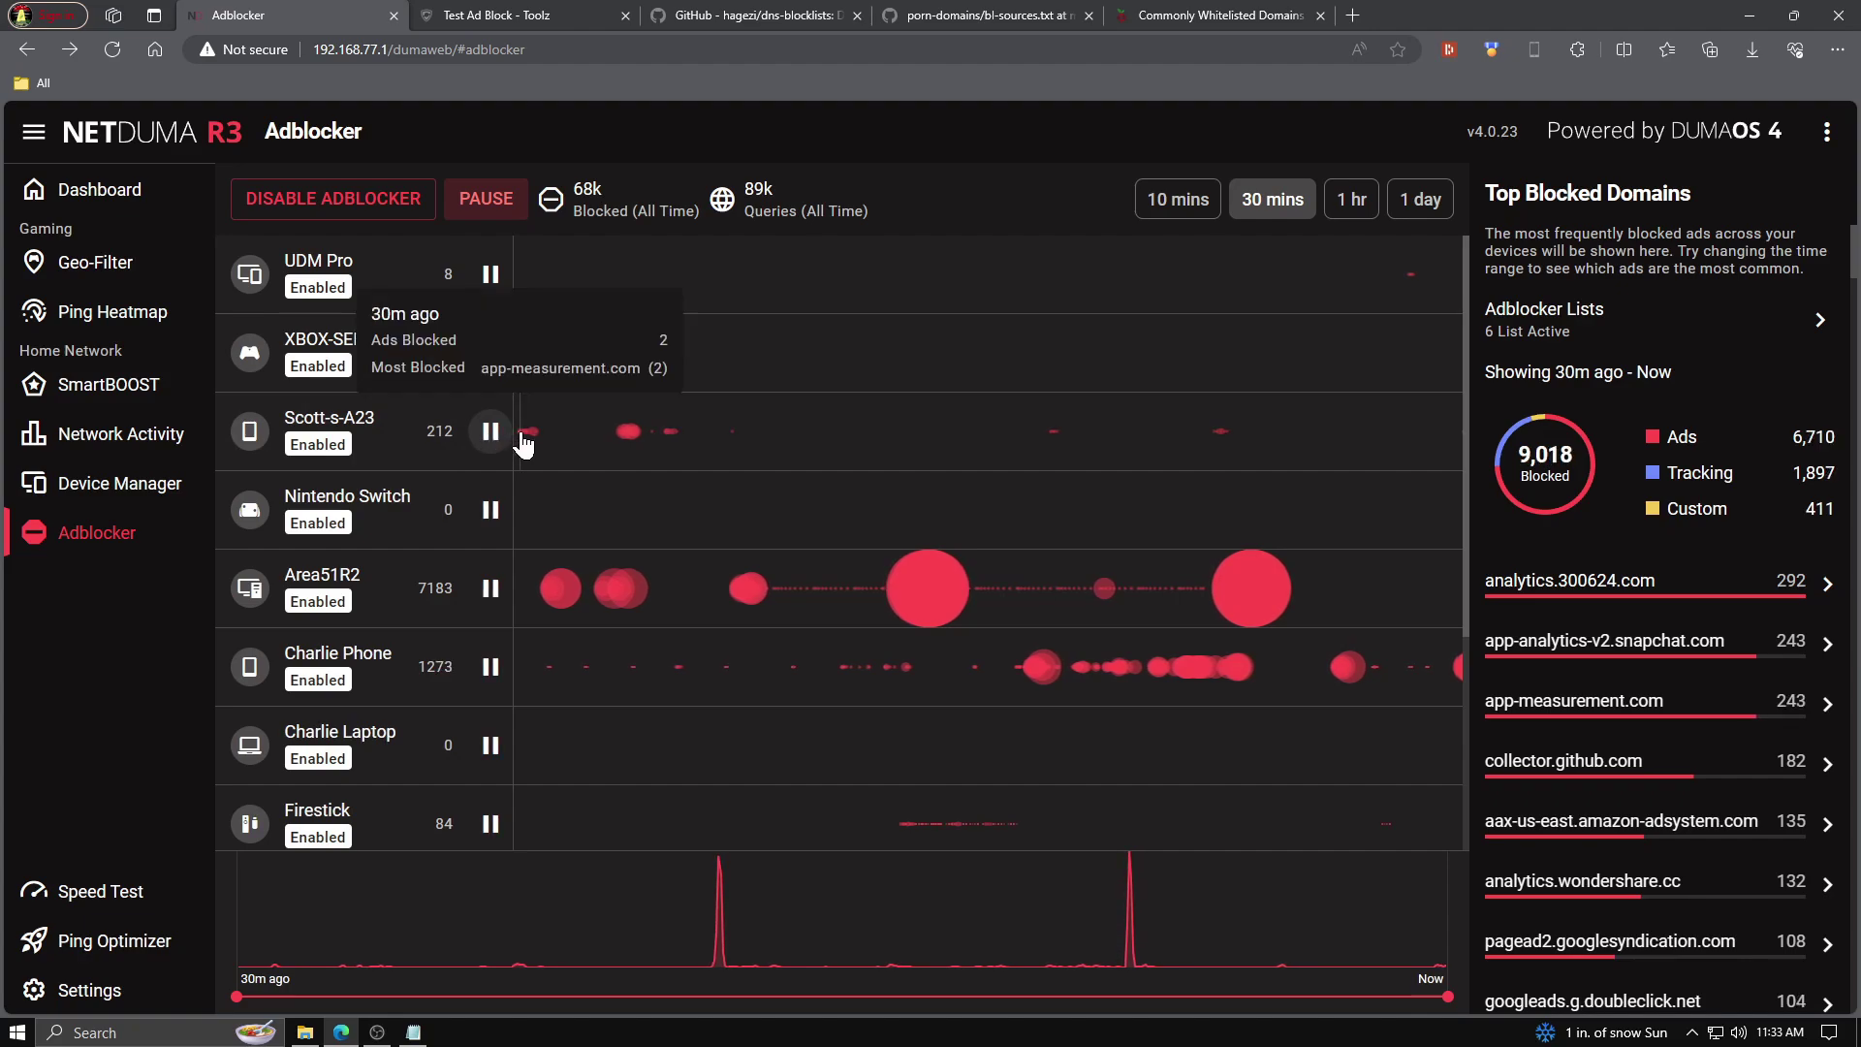
{"action": "mouse_move", "coordinate": [617, 446]}
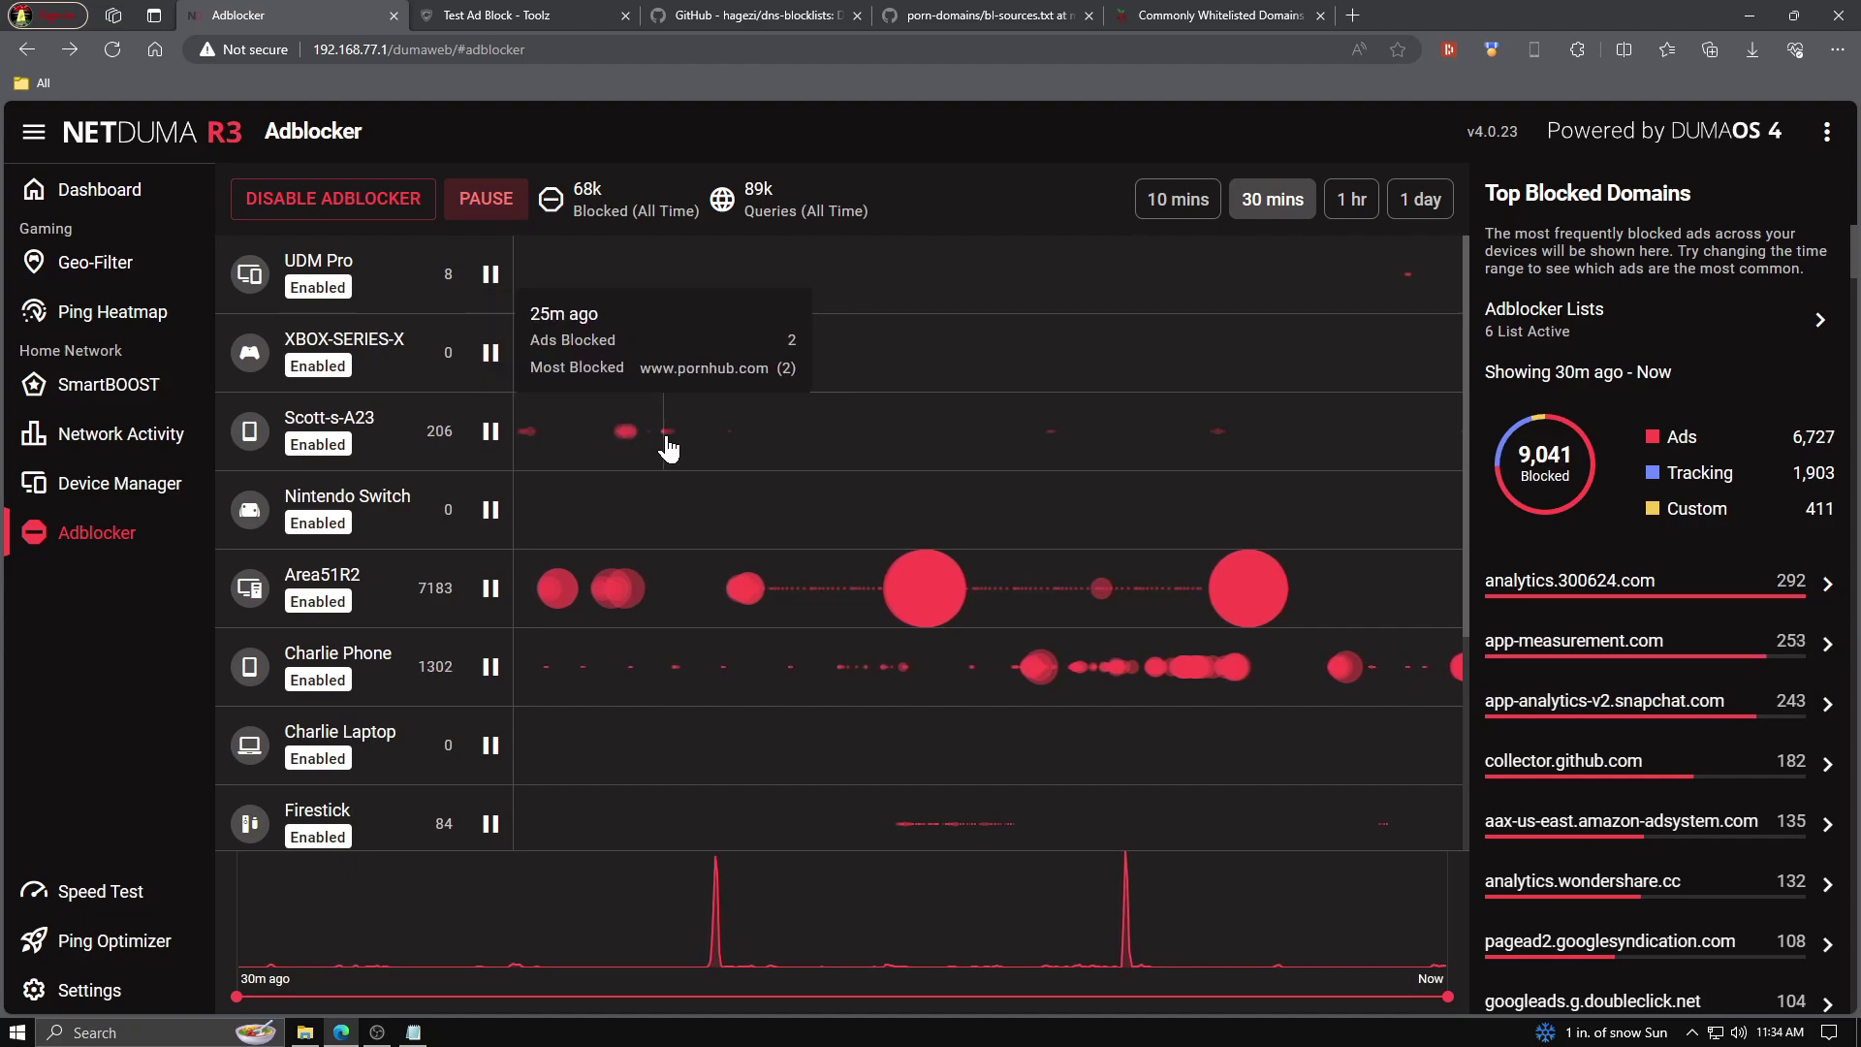
{"action": "mouse_move", "coordinate": [943, 623]}
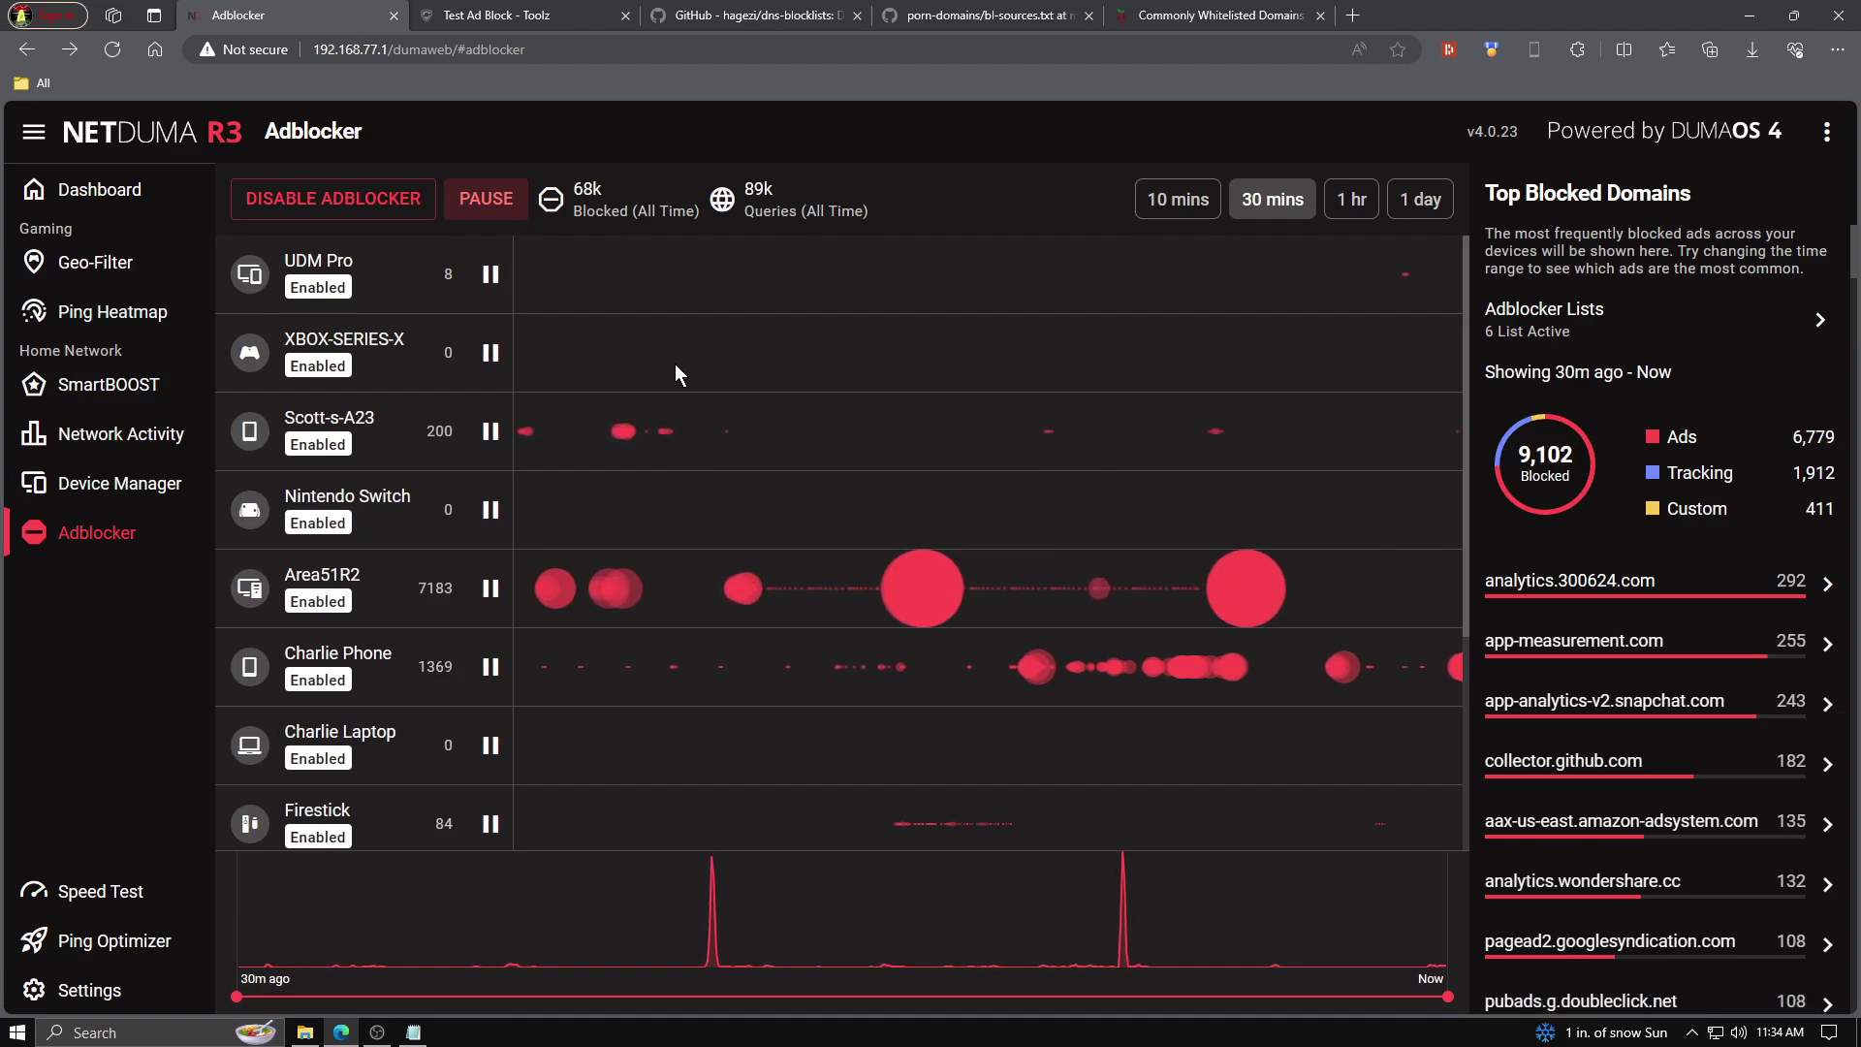
{"action": "left_click", "coordinate": [491, 434]}
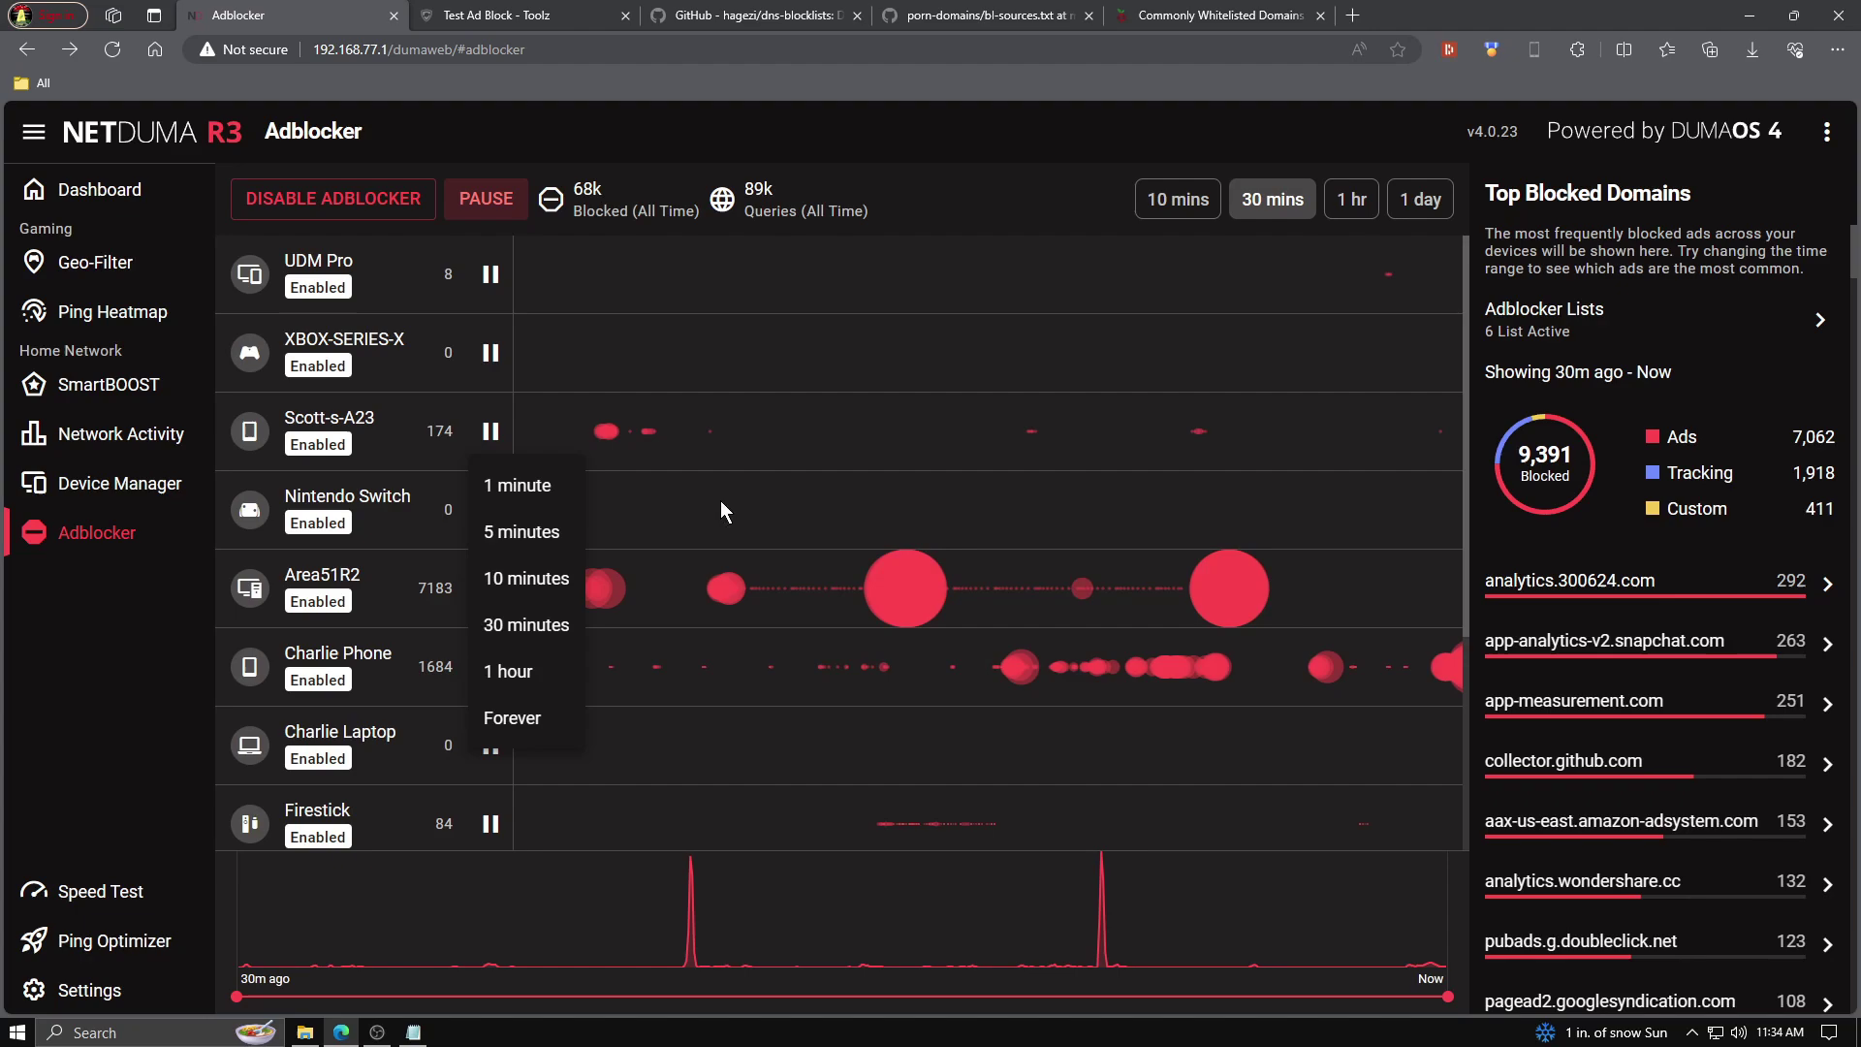
{"action": "left_click", "coordinate": [677, 515]}
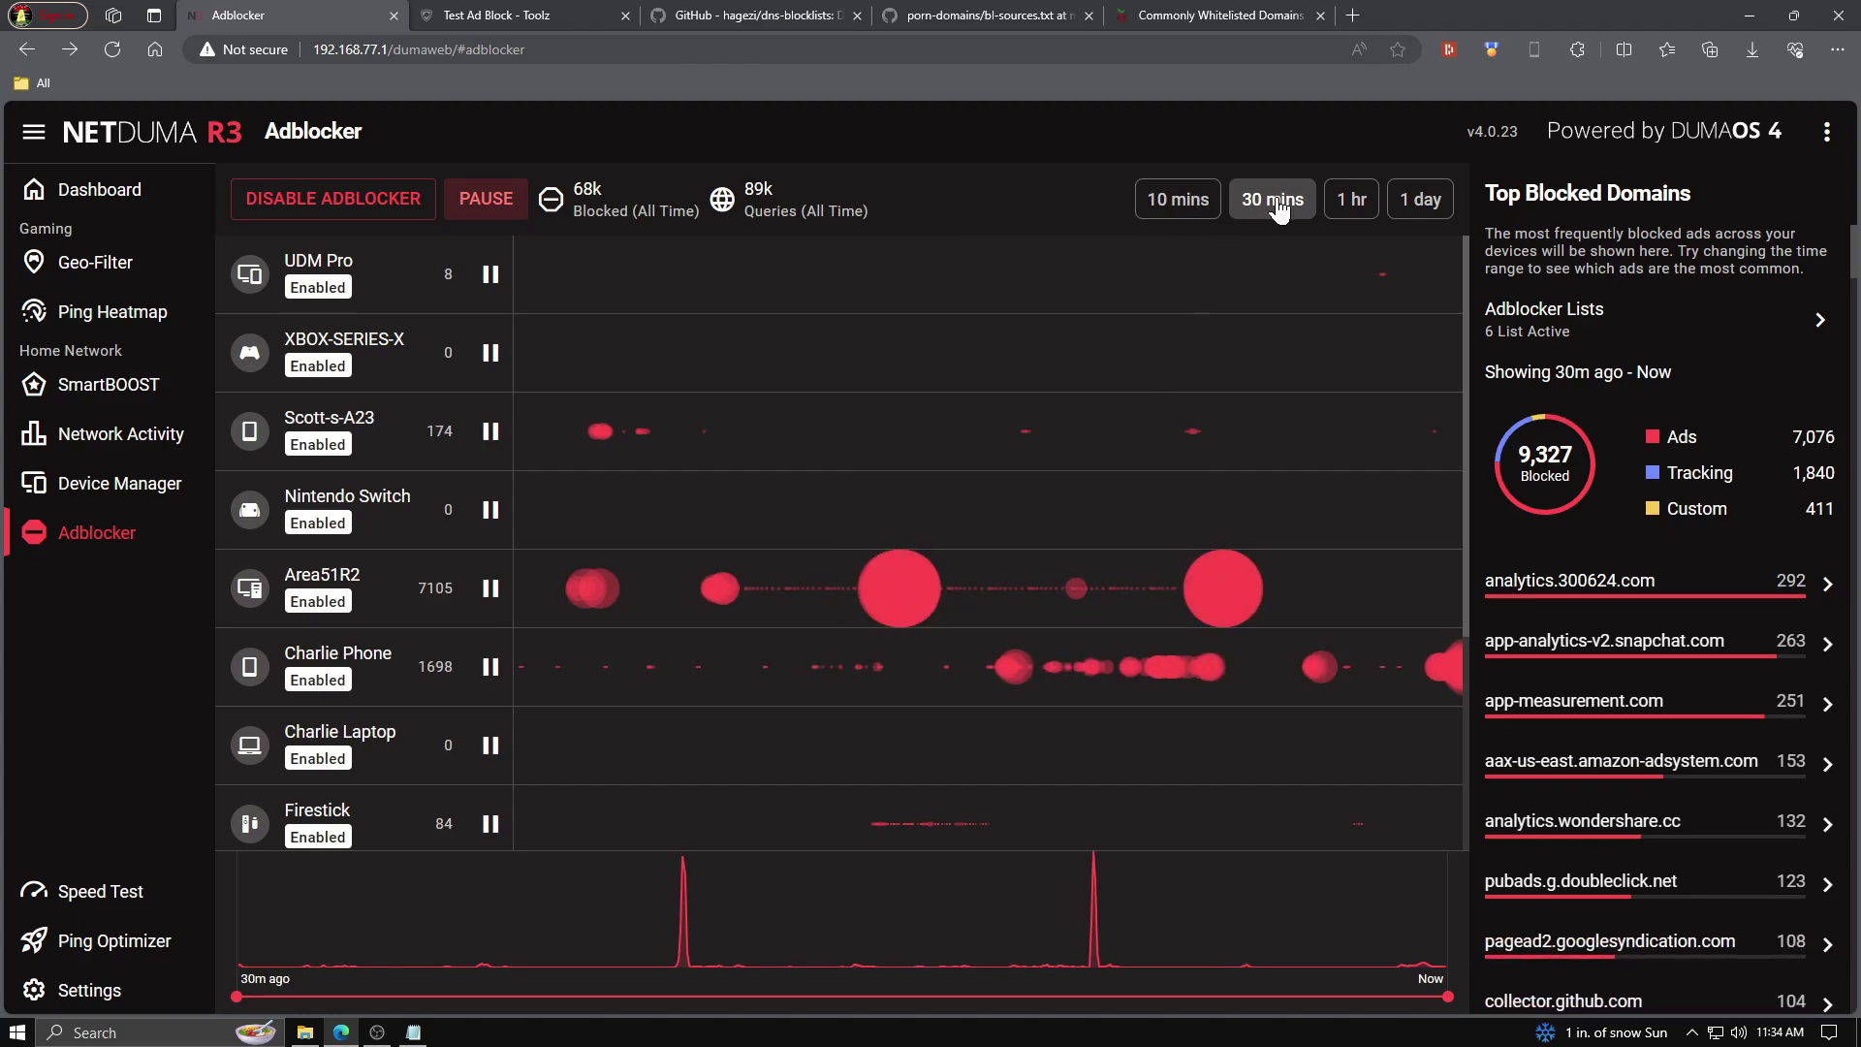
- View the 10-minute stats, return to 30 minutes, and open the three-dot system menu
{"action": "left_click", "coordinate": [1152, 204]}
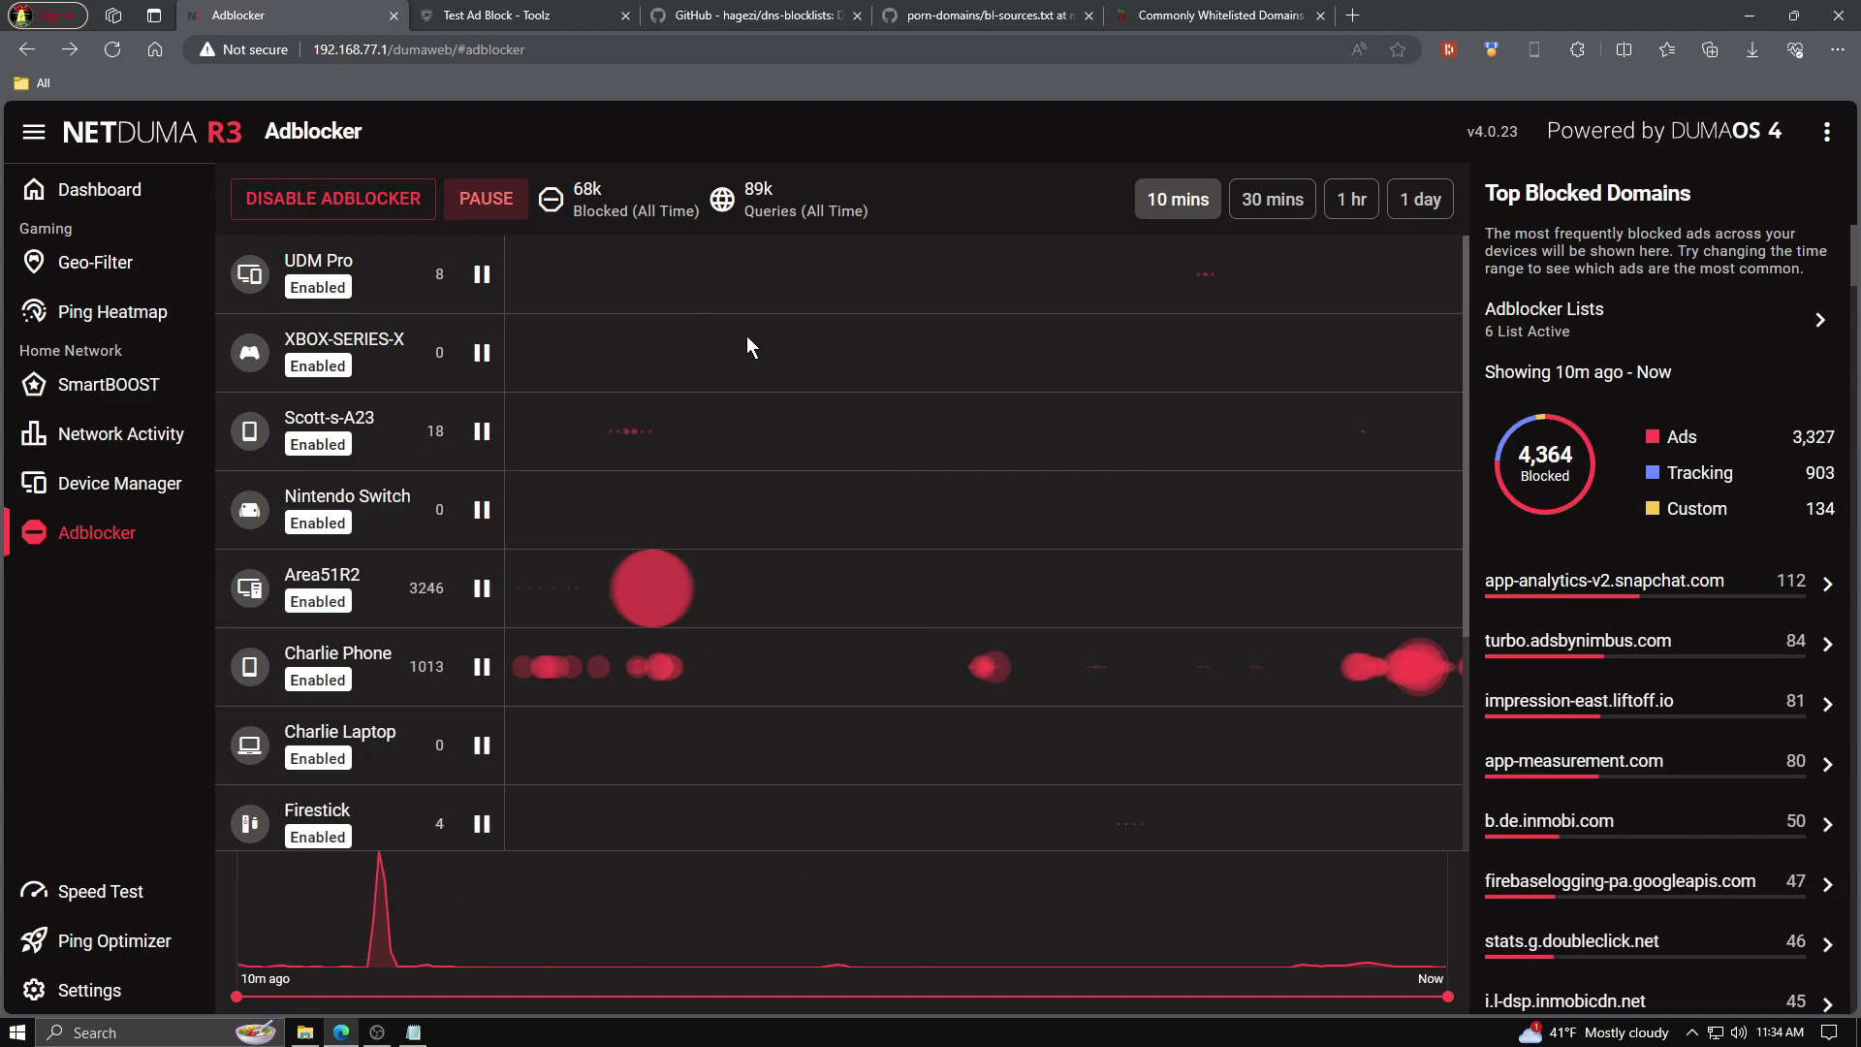
{"action": "left_click", "coordinate": [1272, 203]}
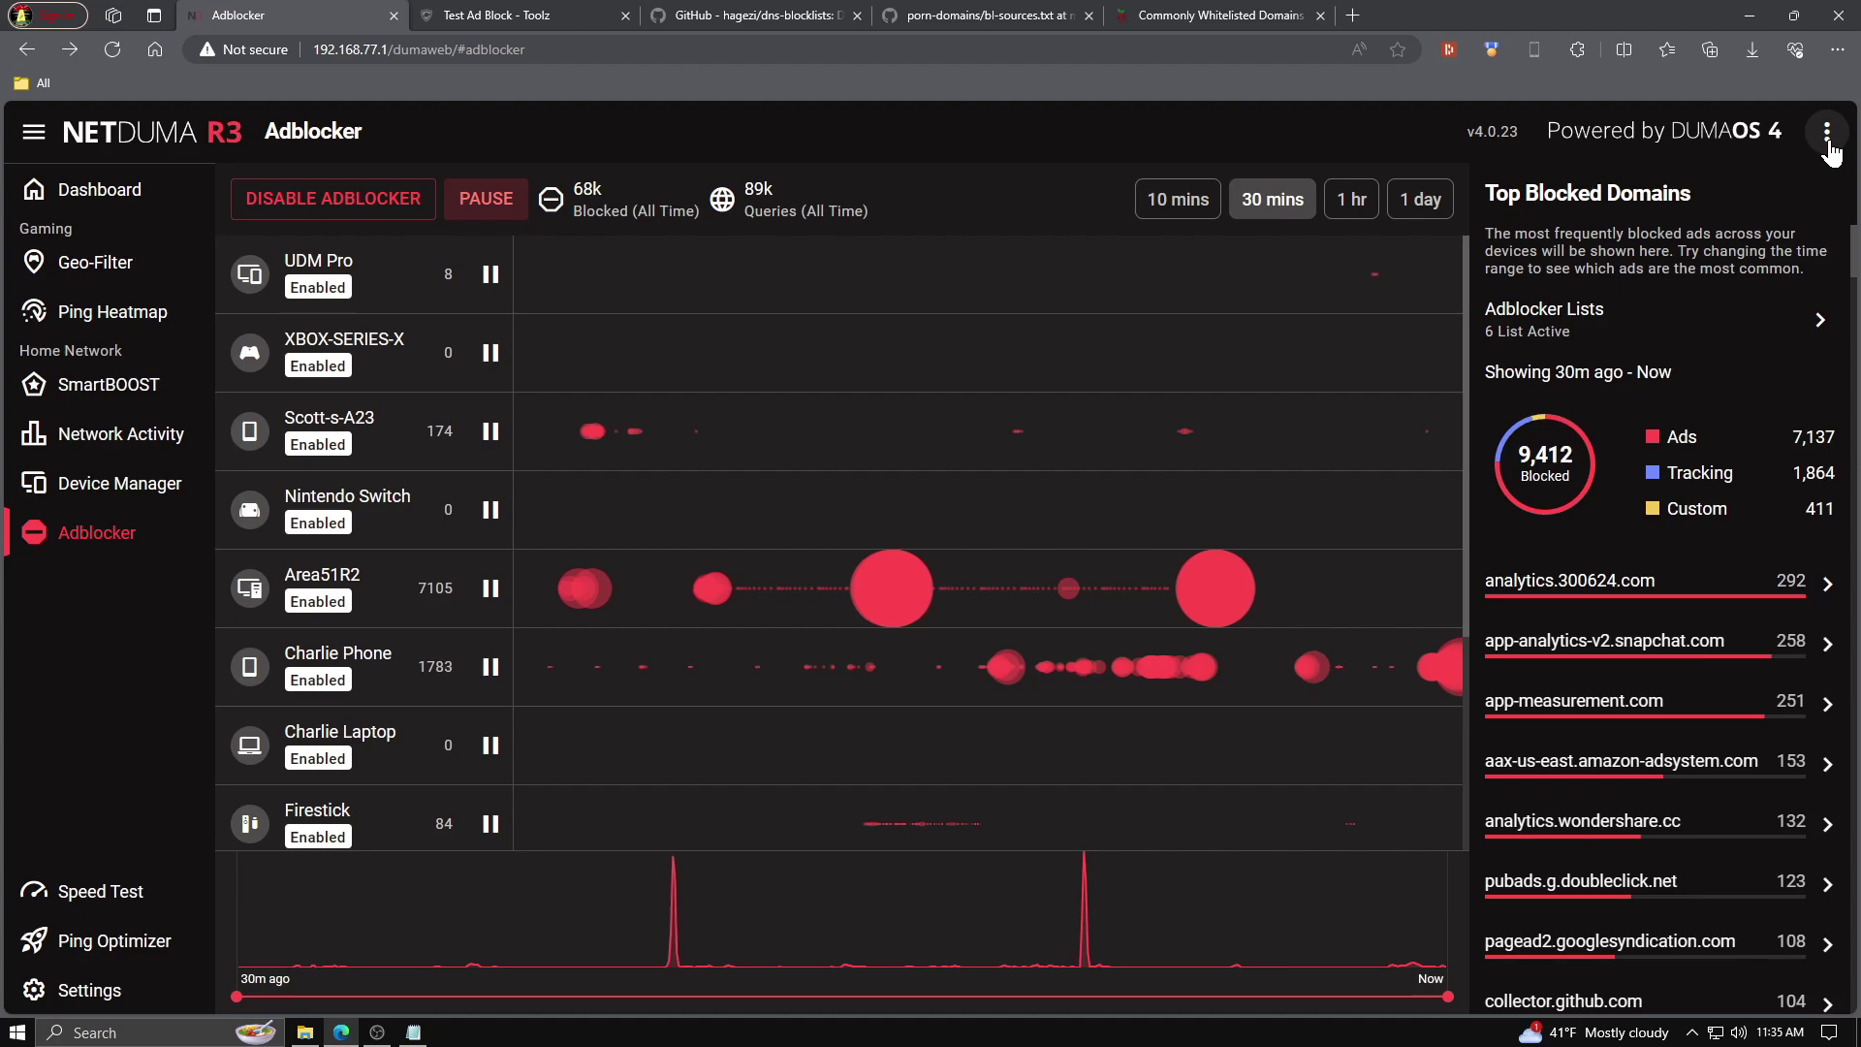
{"action": "left_click", "coordinate": [1828, 140]}
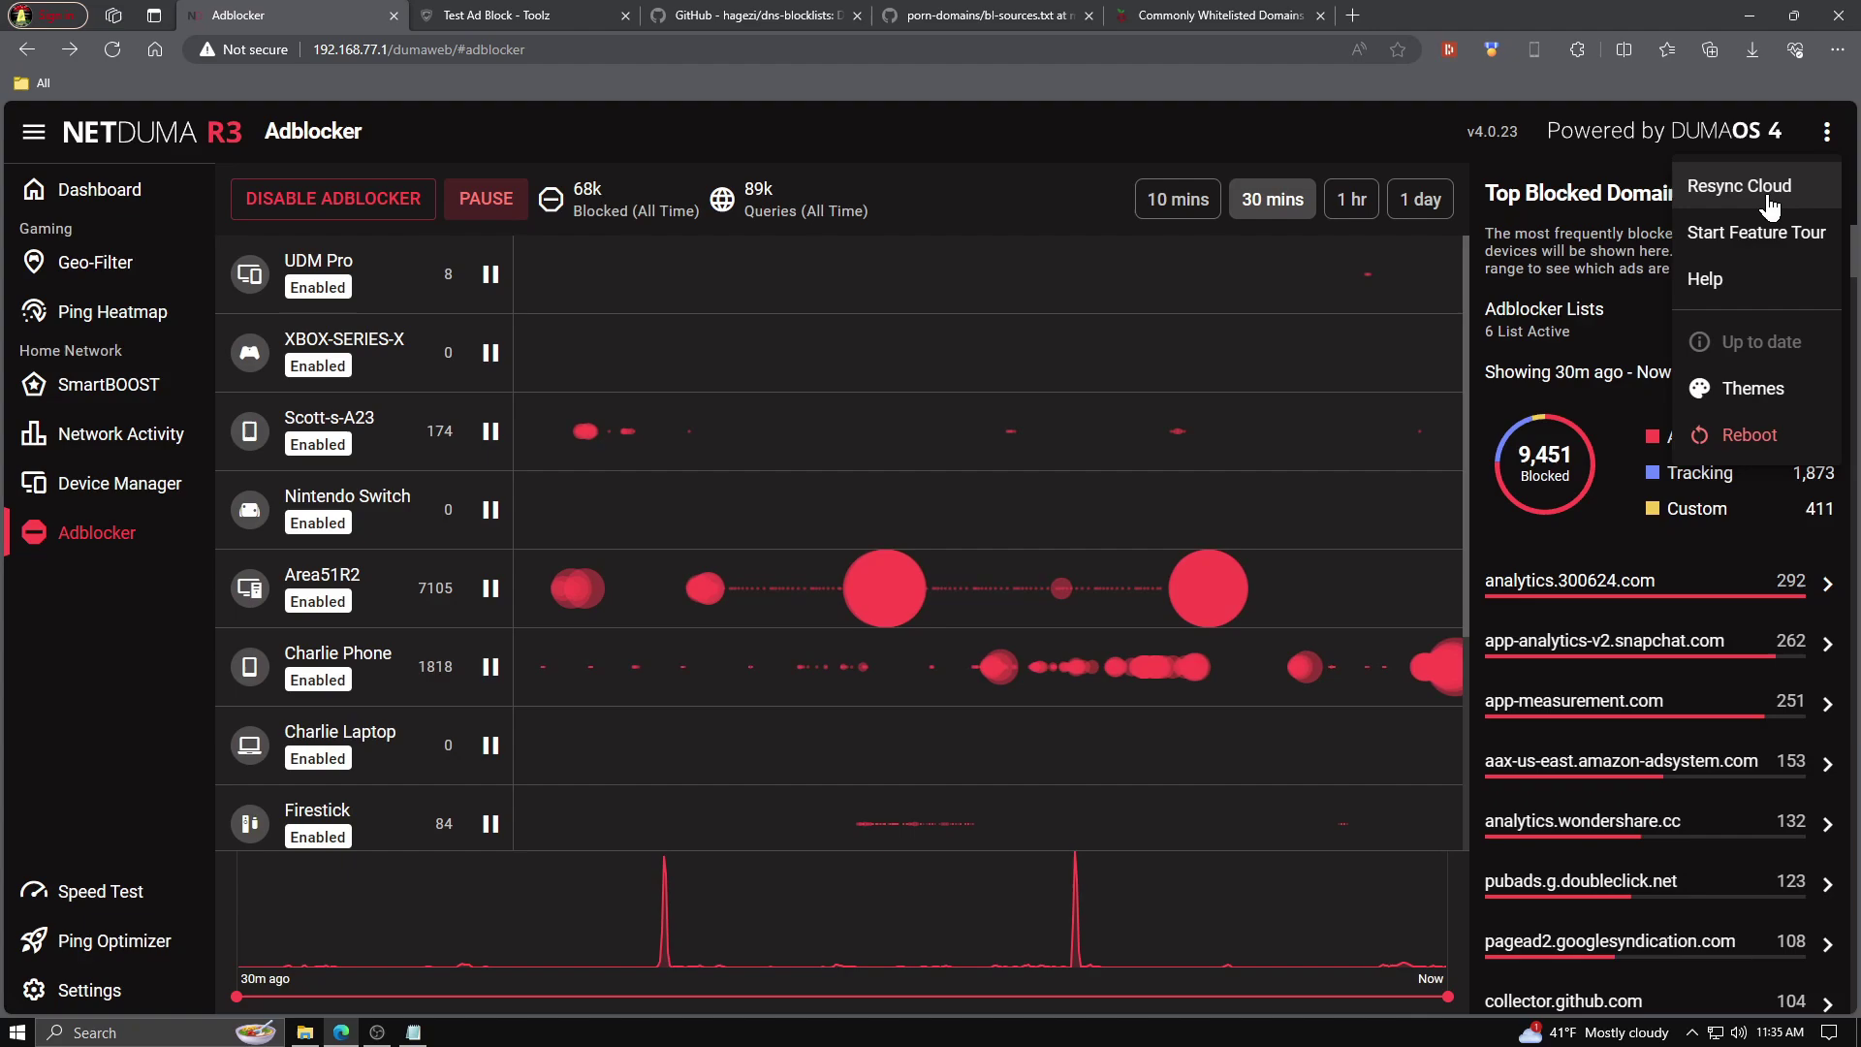
- Close the system menu and scroll down through the Top Blocked Domains panel
{"action": "left_click", "coordinate": [1596, 243]}
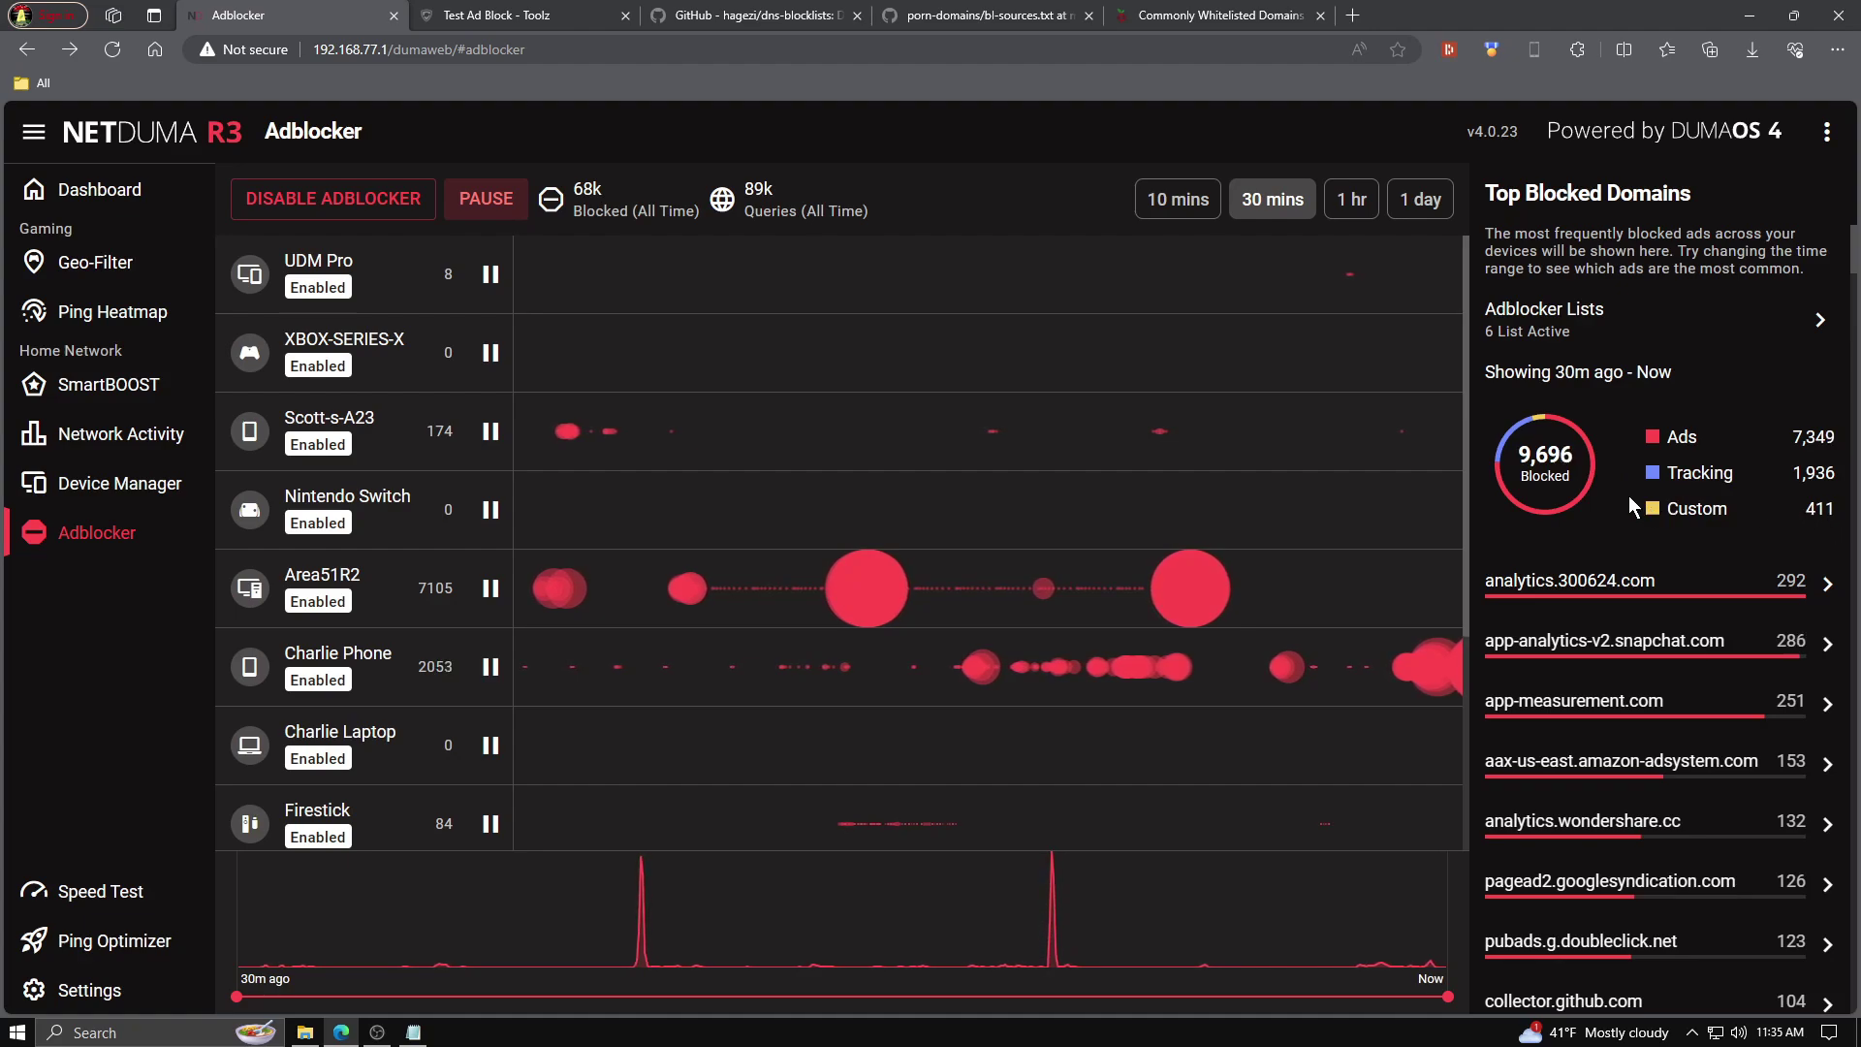
{"action": "scroll", "coordinate": [1621, 491], "scroll_direction": "down", "scroll_amount": 1}
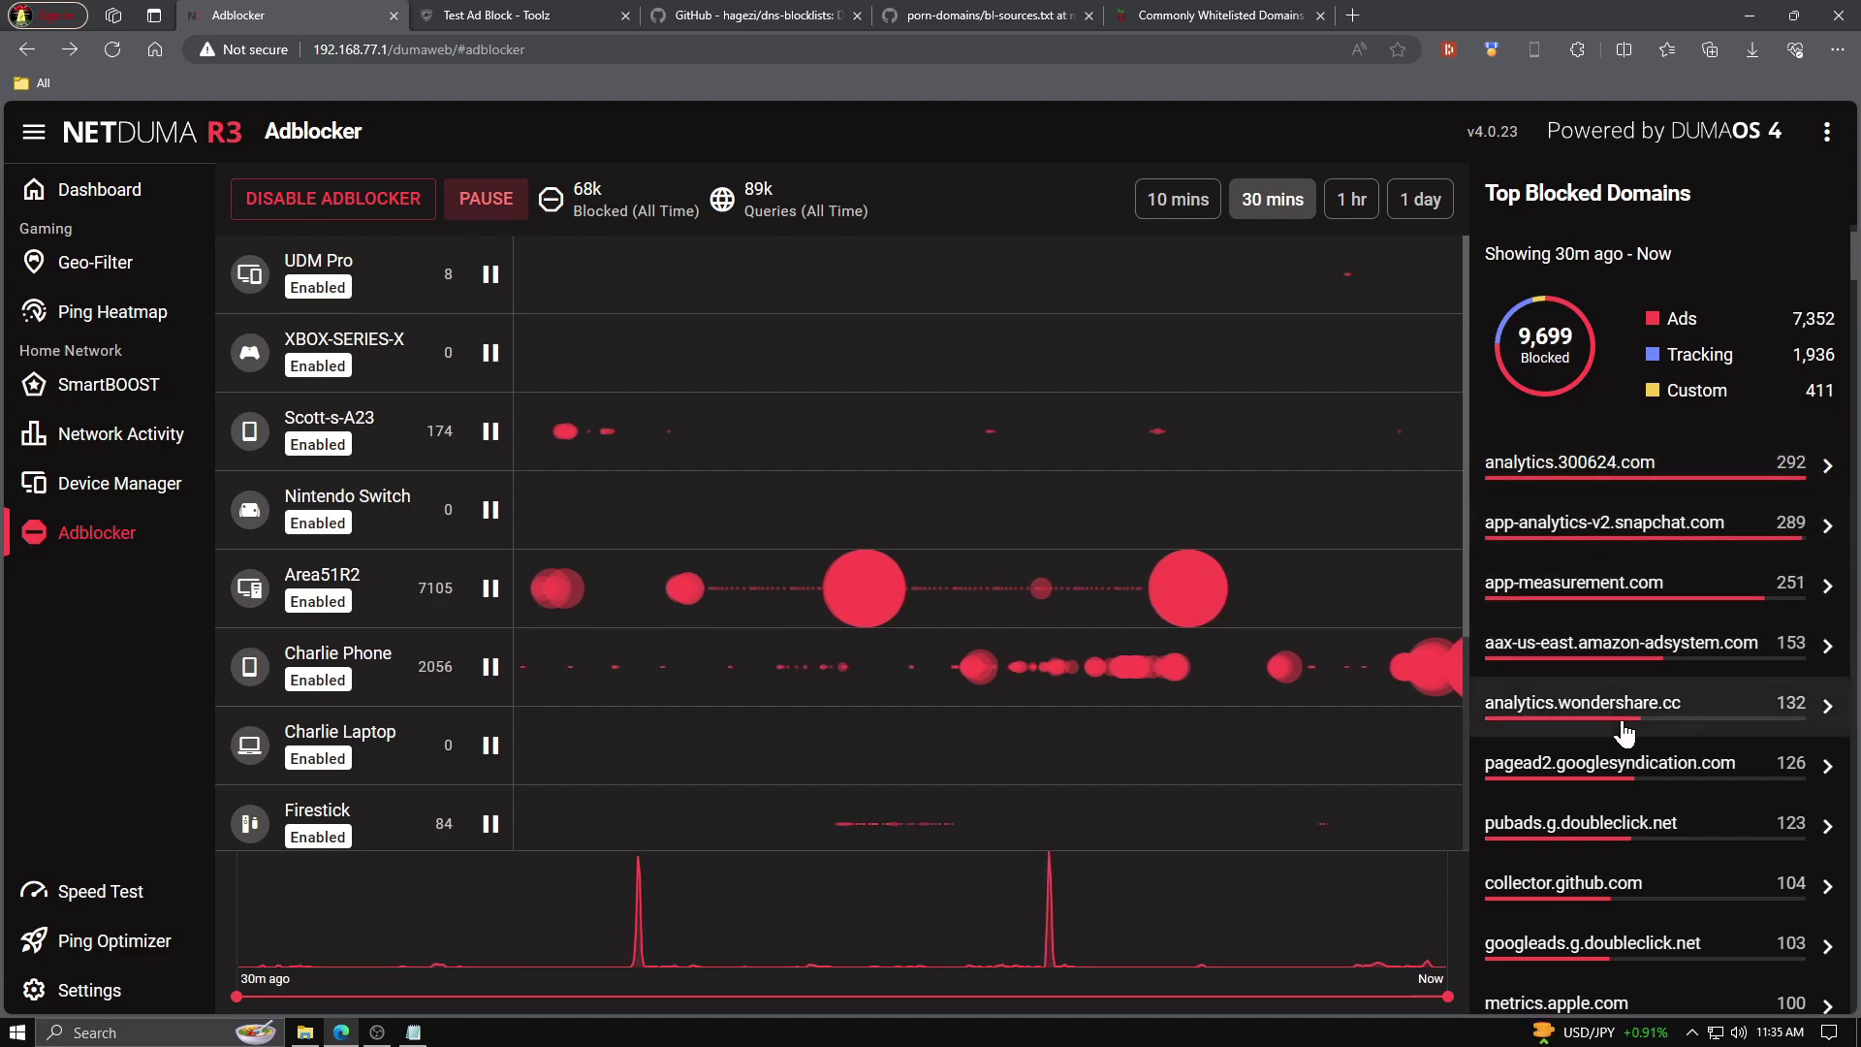
{"action": "left_click", "coordinate": [1569, 469]}
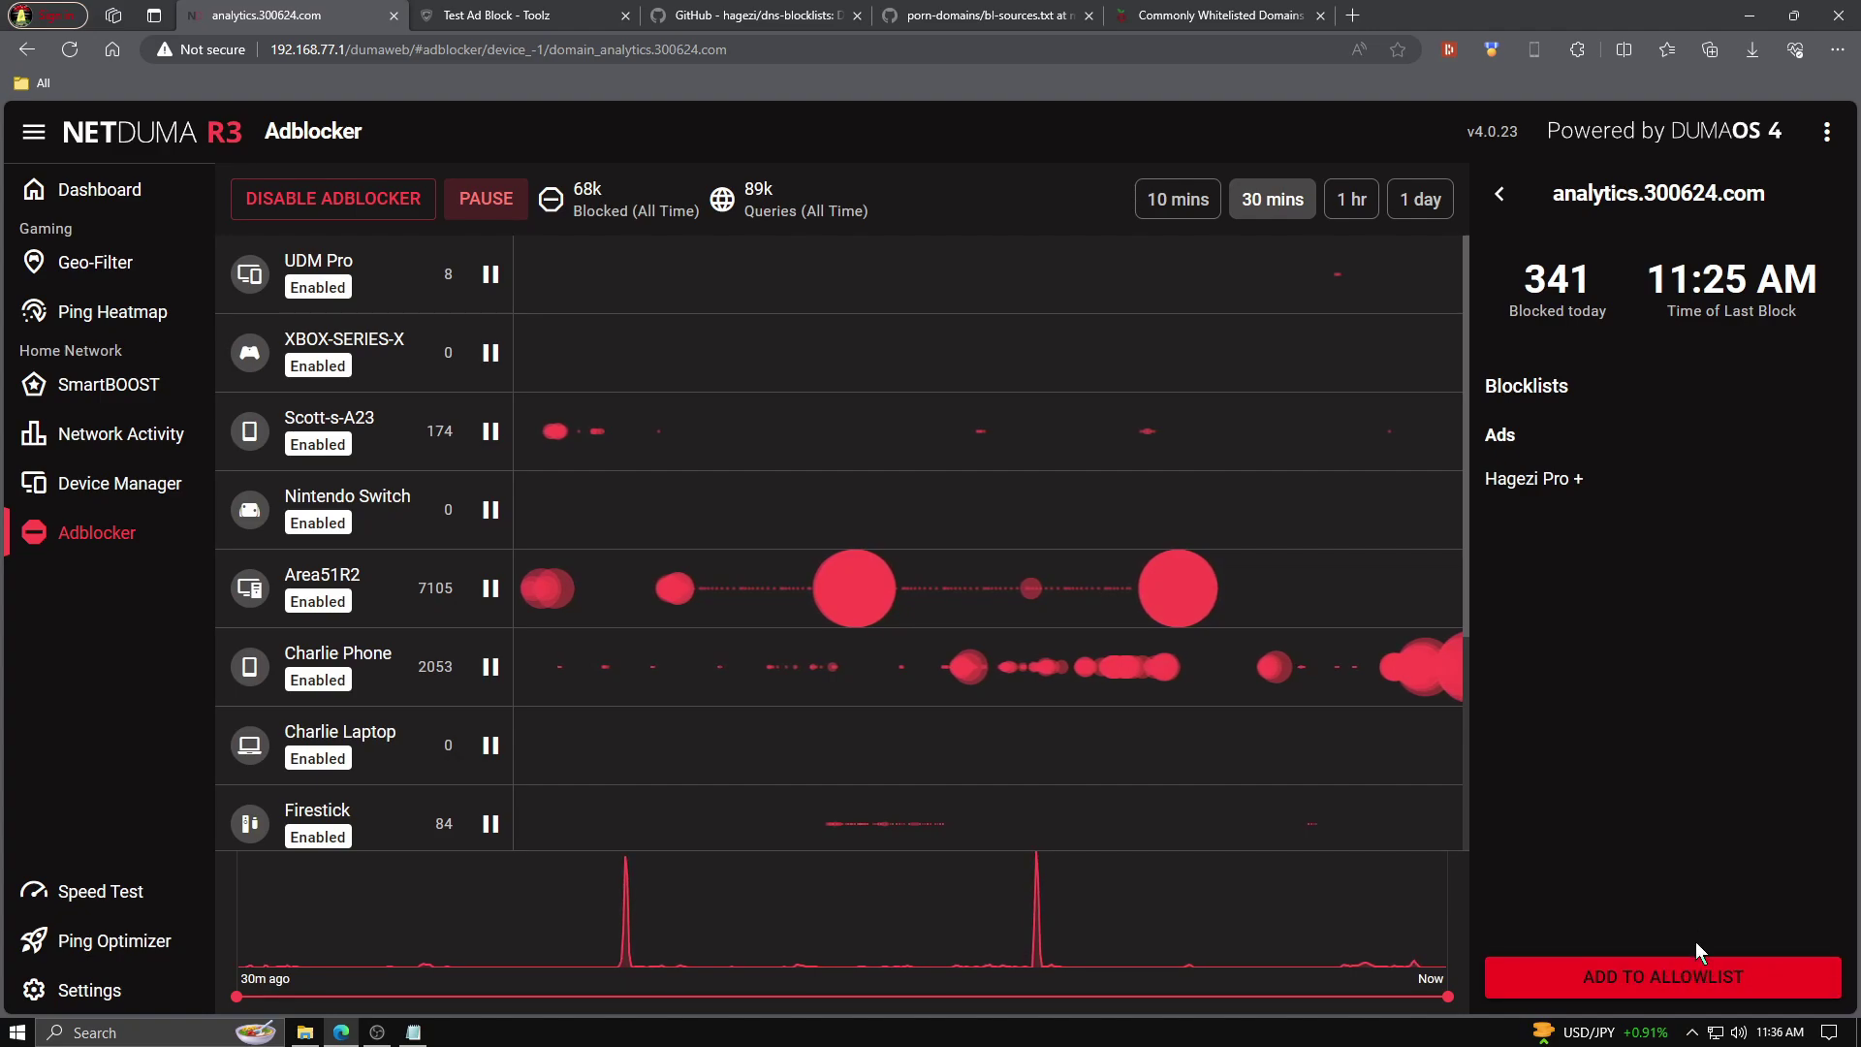
{"action": "left_click", "coordinate": [1501, 195]}
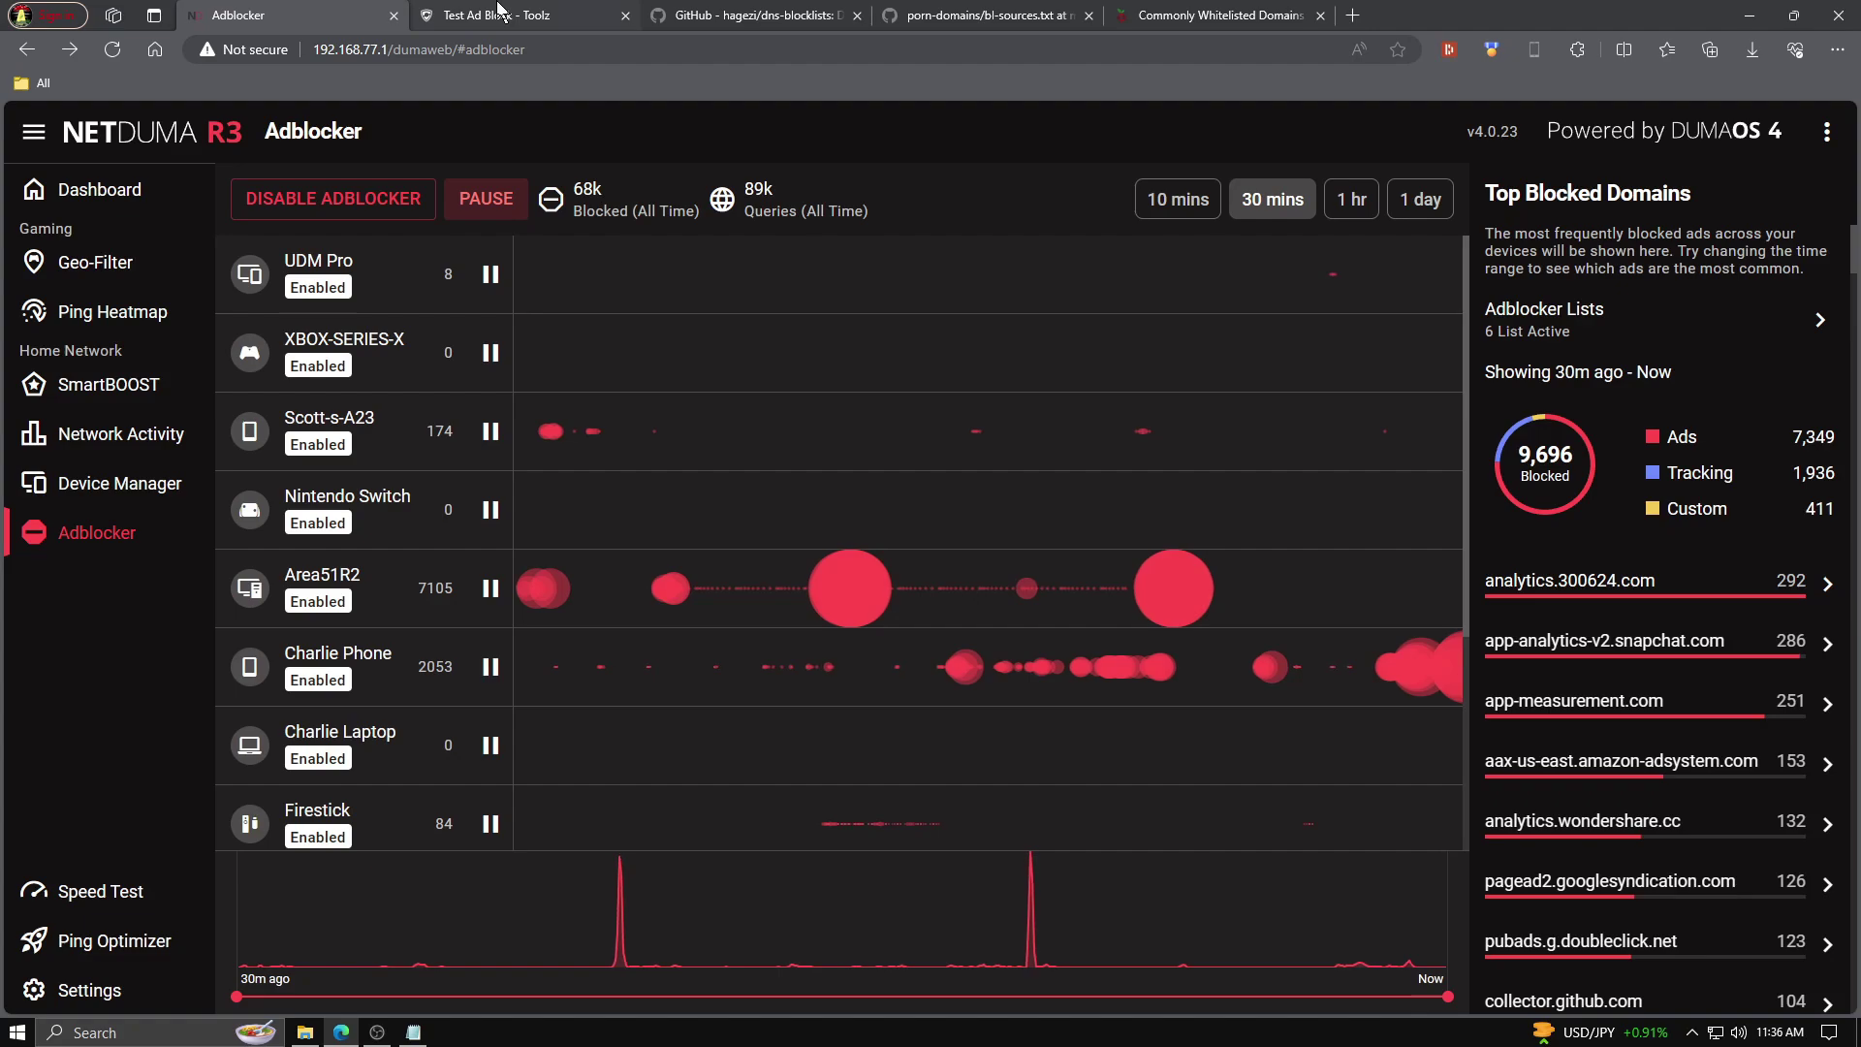
- Switch to the Toolz Ad Block Test tab and review its 73% result, 110 of 150 blocked
{"action": "mouse_move", "coordinate": [497, 6]}
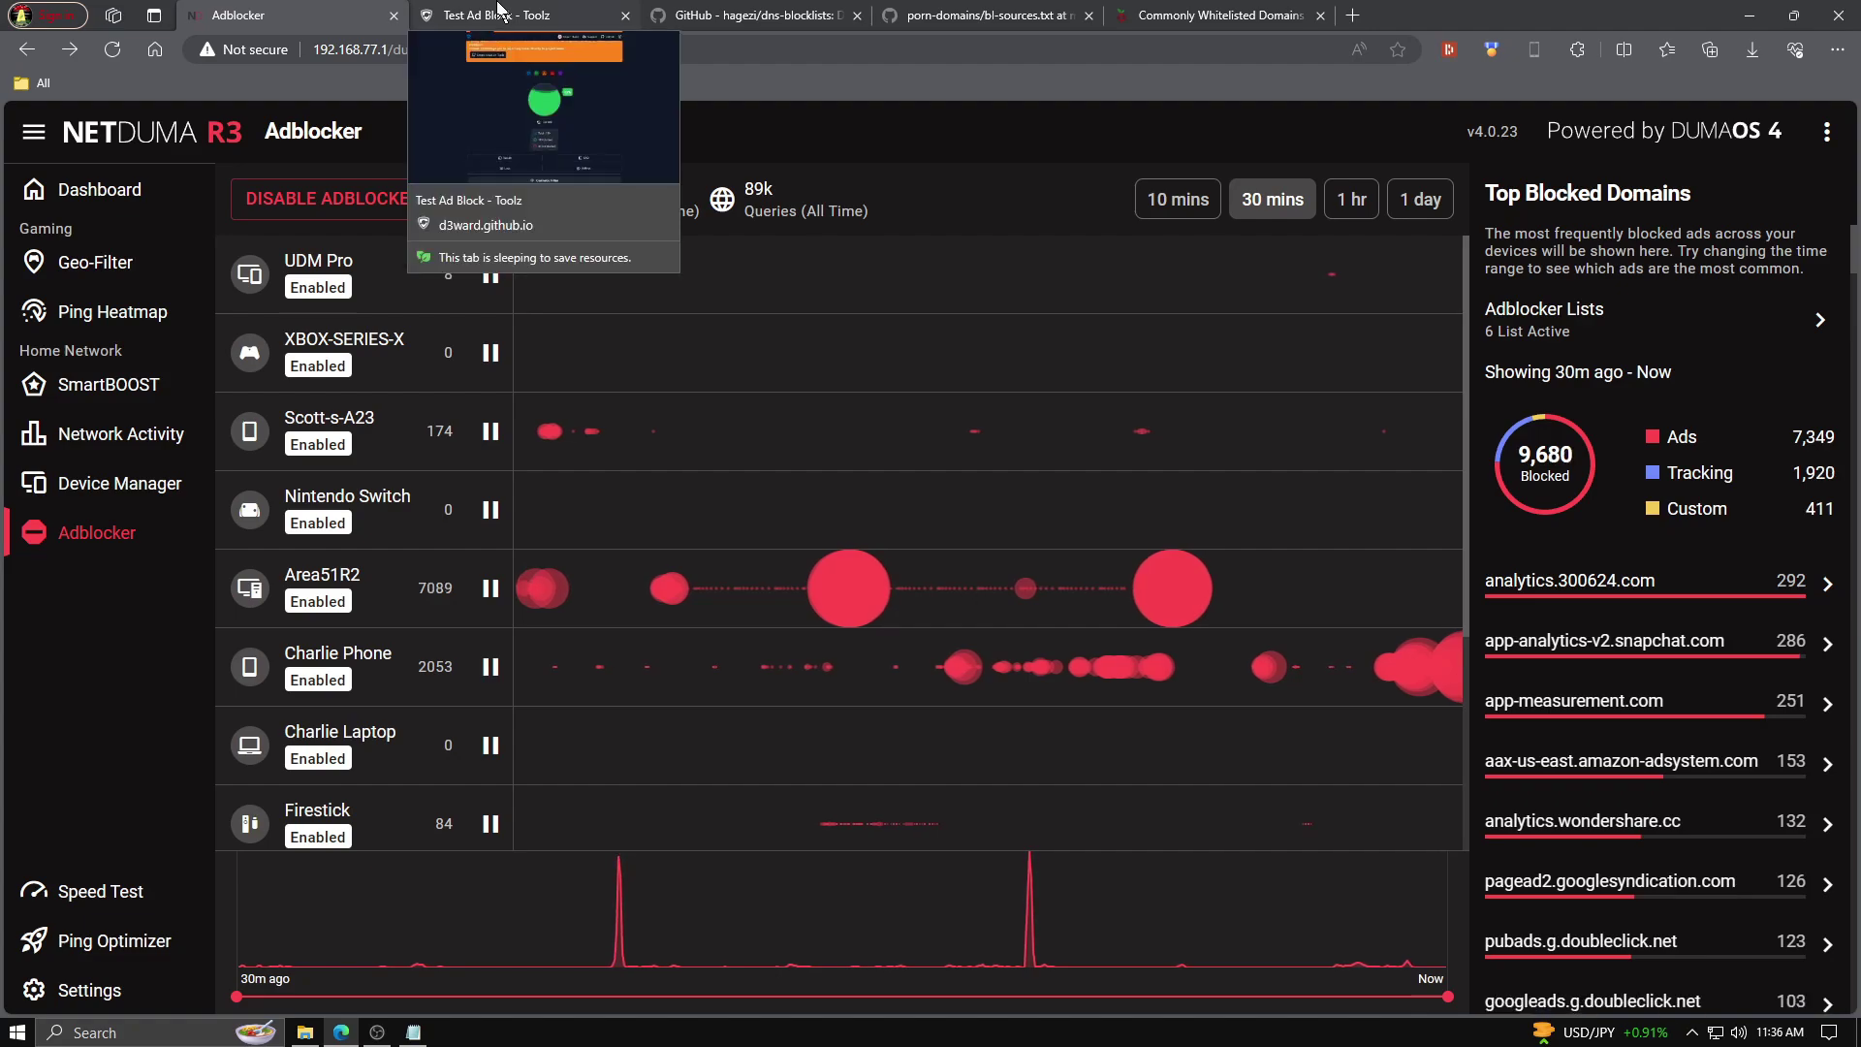
{"action": "left_click", "coordinate": [498, 9]}
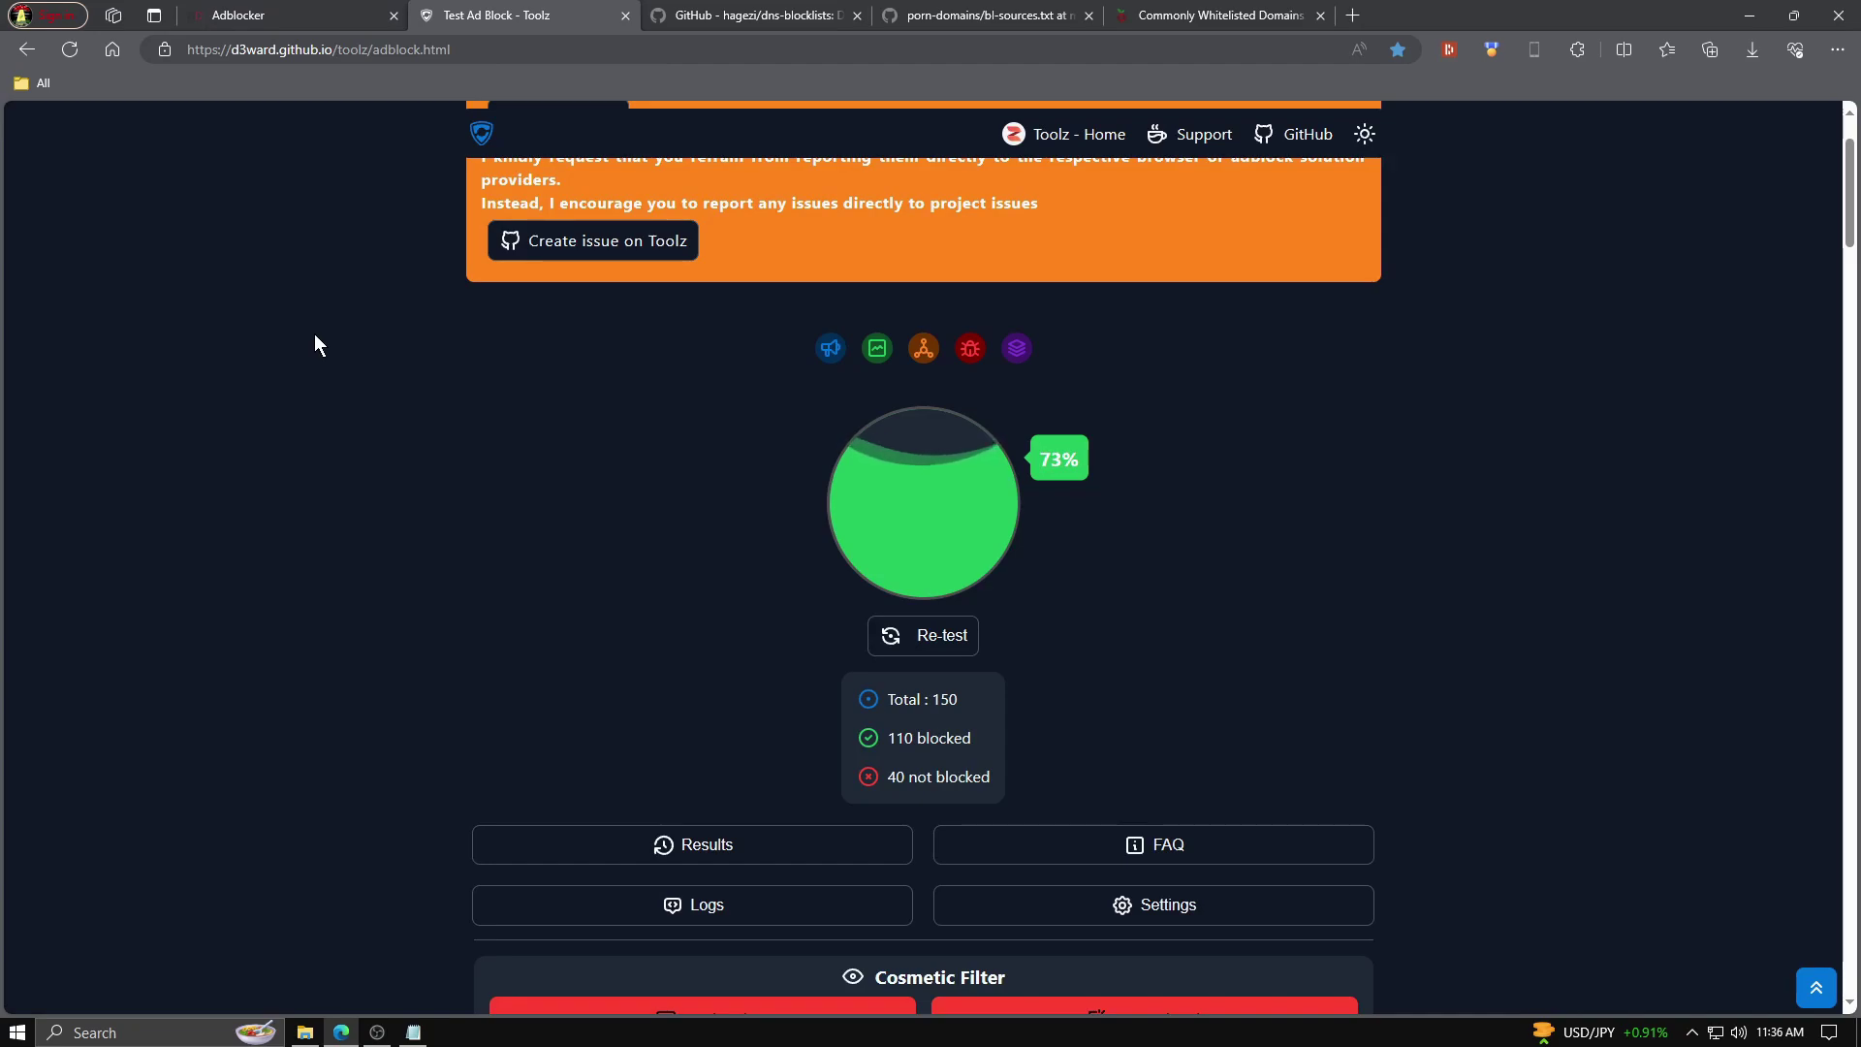
{"action": "scroll", "coordinate": [678, 609], "scroll_direction": "down", "scroll_amount": 3}
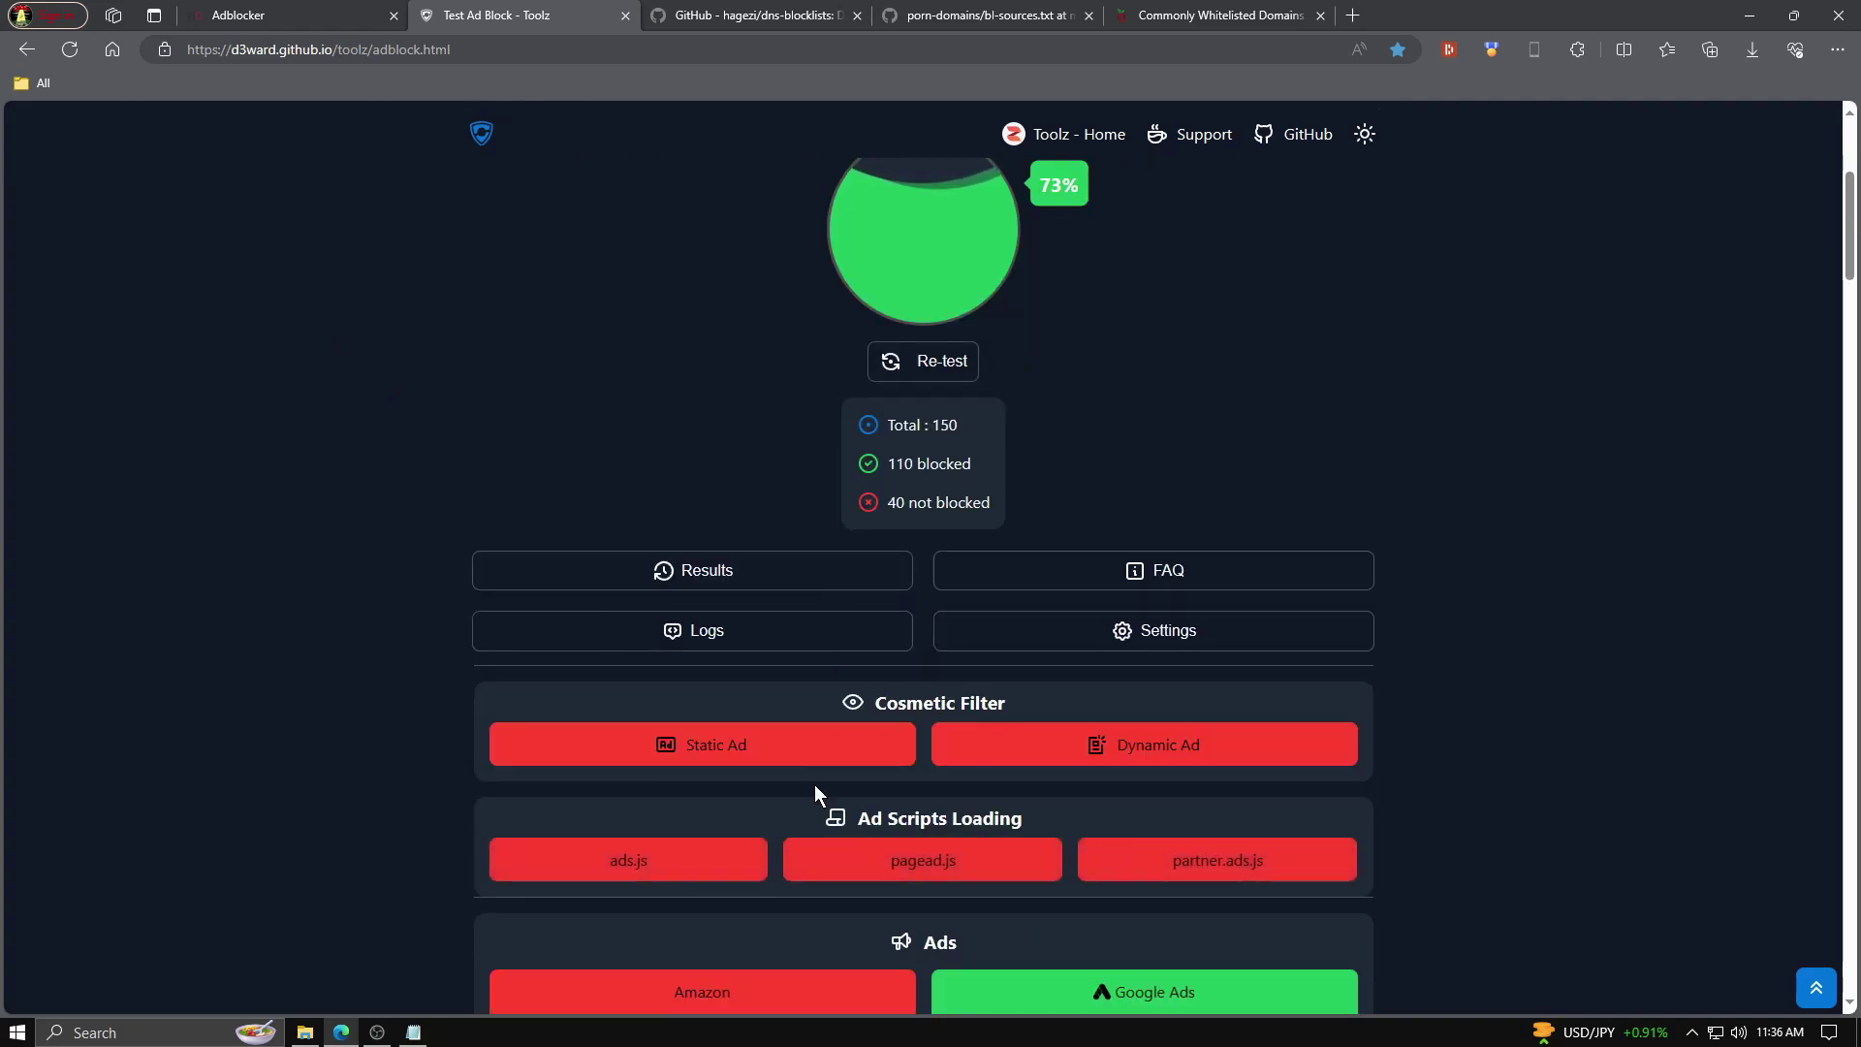
{"action": "scroll", "coordinate": [1394, 570], "scroll_direction": "up", "scroll_amount": 5}
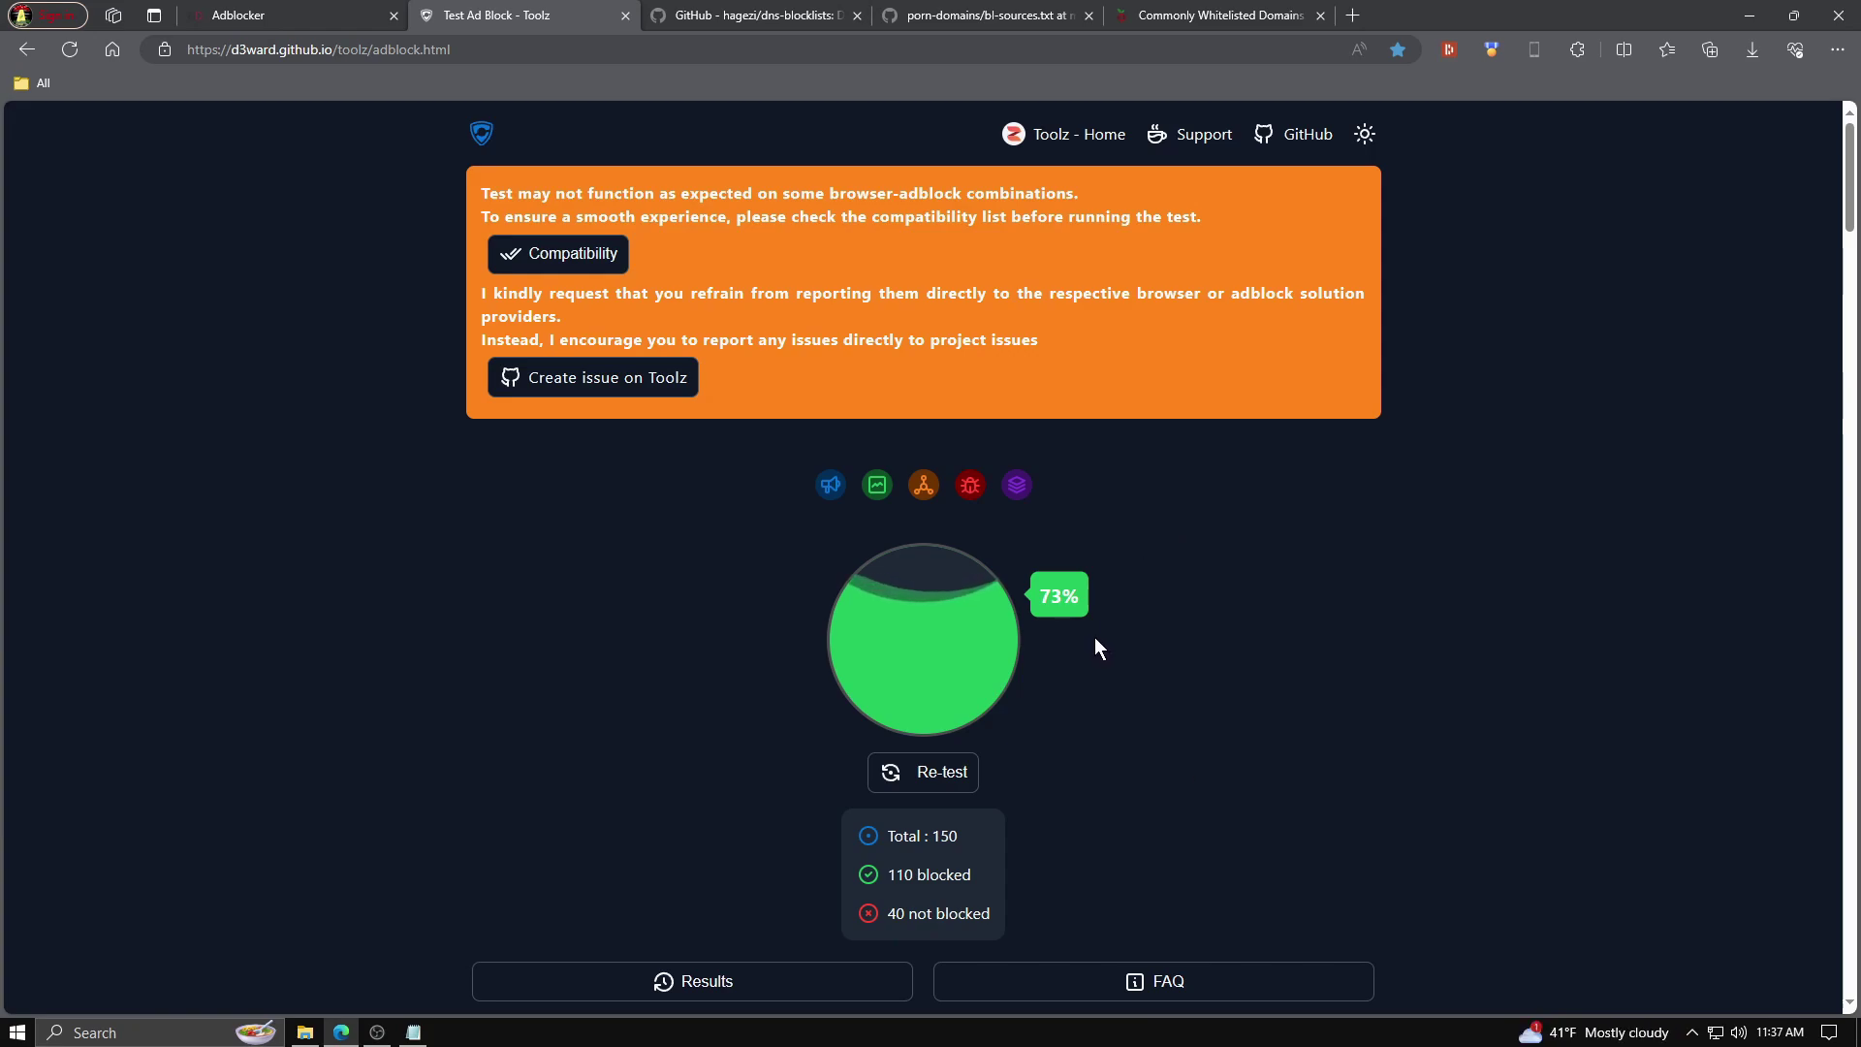
- Return to the NetDuma Adblocker tab and open the Adblocker Lists panel
{"action": "left_click", "coordinate": [352, 12]}
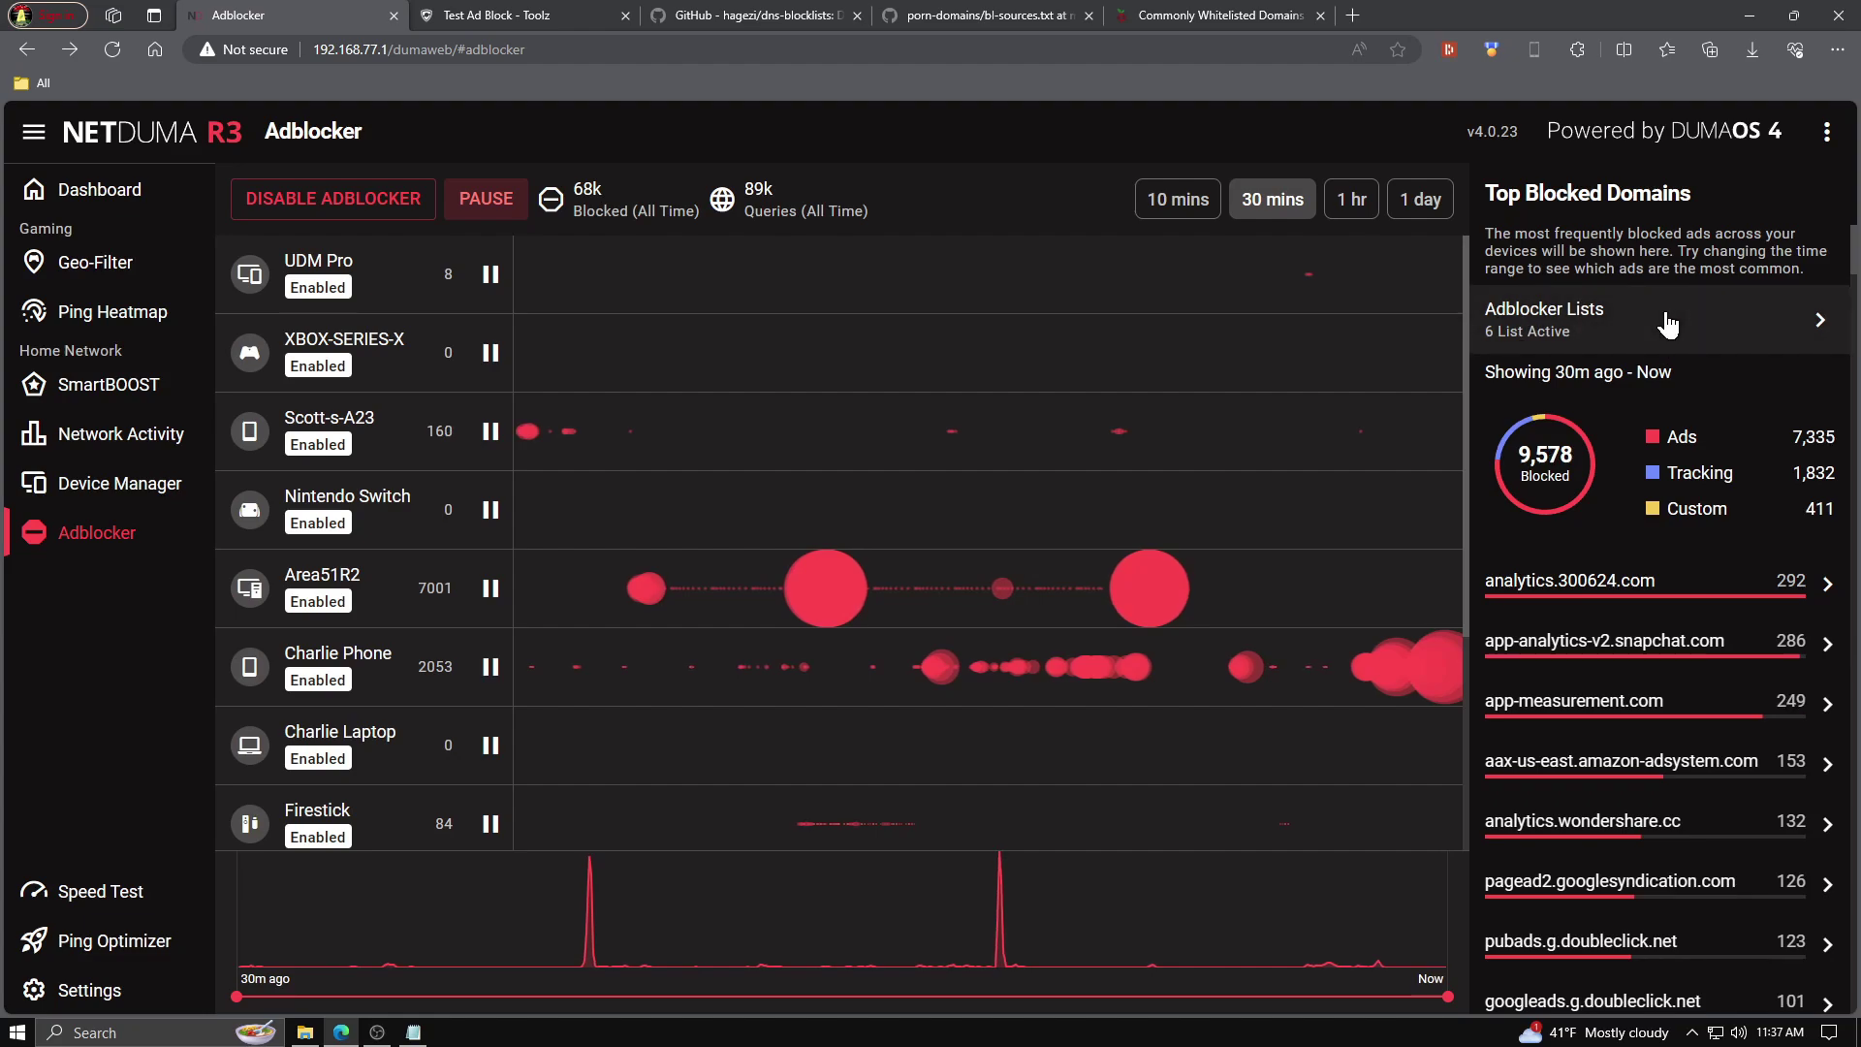
{"action": "left_click", "coordinate": [1580, 325]}
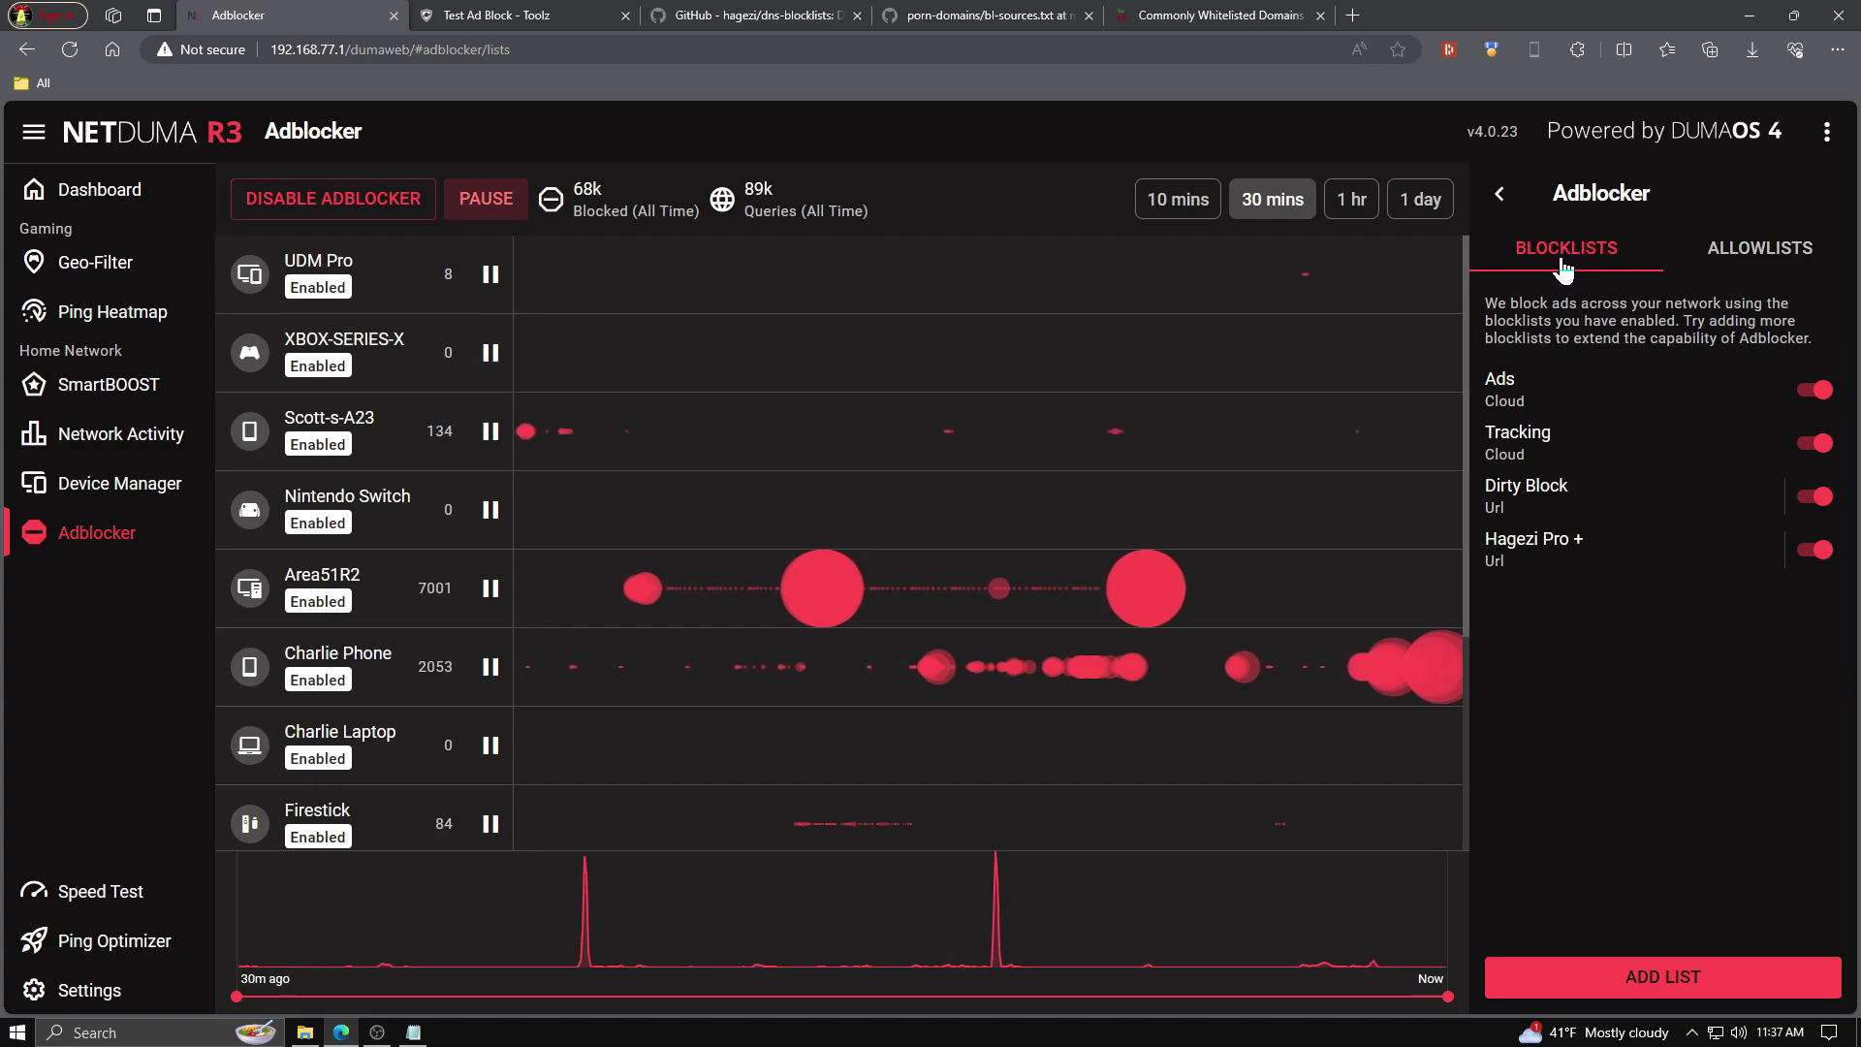
- Compare the Allowlists and Blocklists tabs, ending on the four enabled blocklists
{"action": "left_click", "coordinate": [1750, 258]}
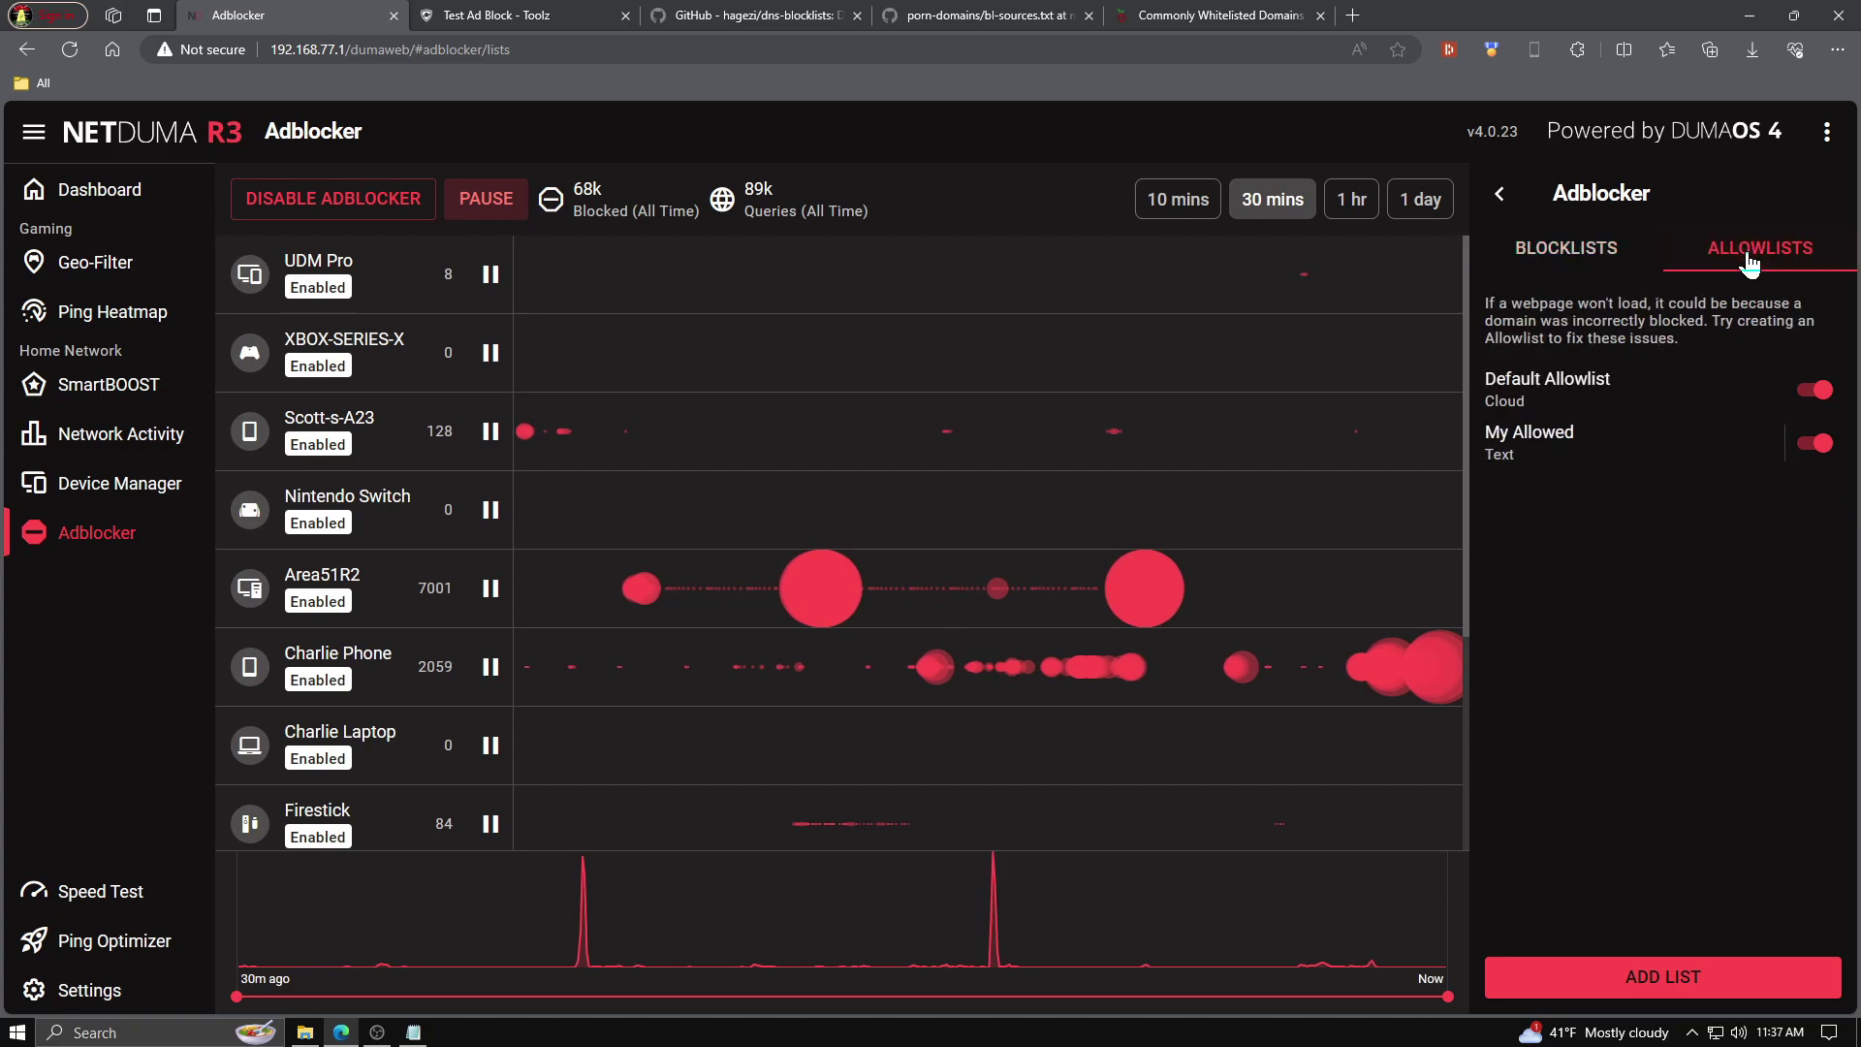
{"action": "left_click", "coordinate": [1552, 266]}
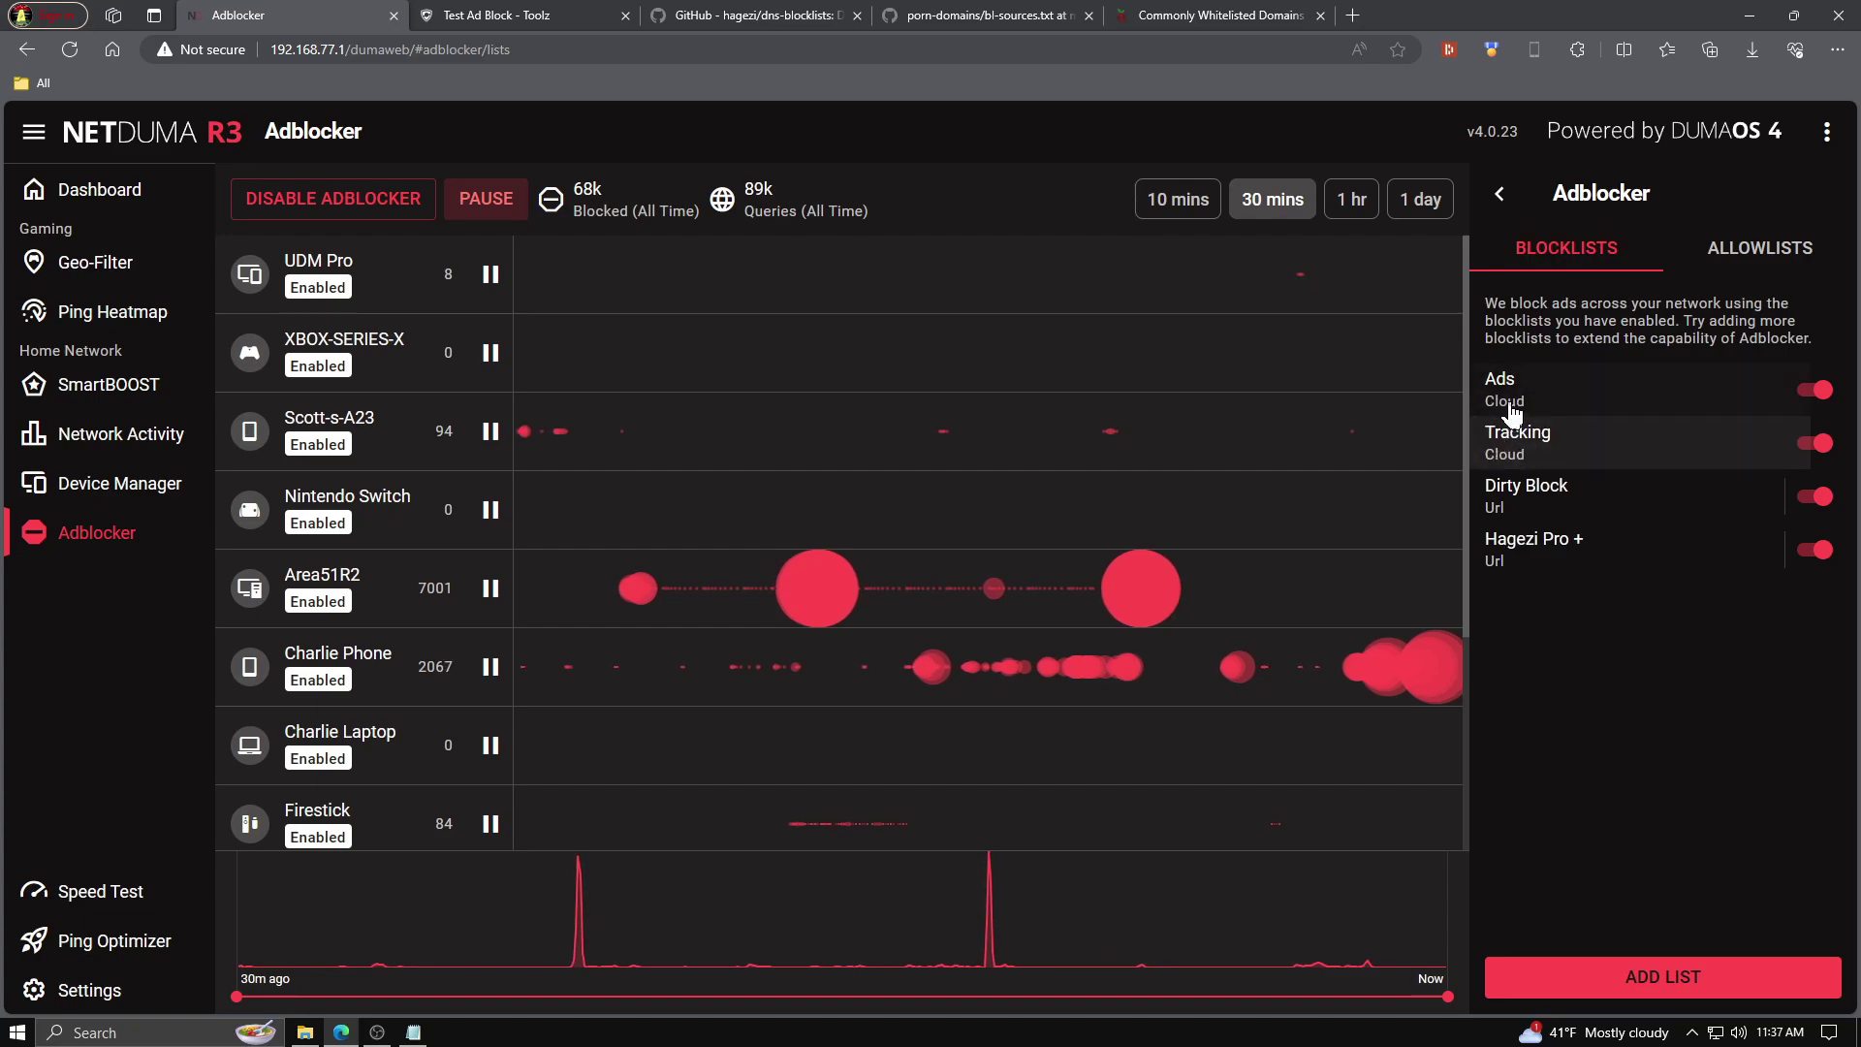
{"action": "left_click", "coordinate": [1777, 255]}
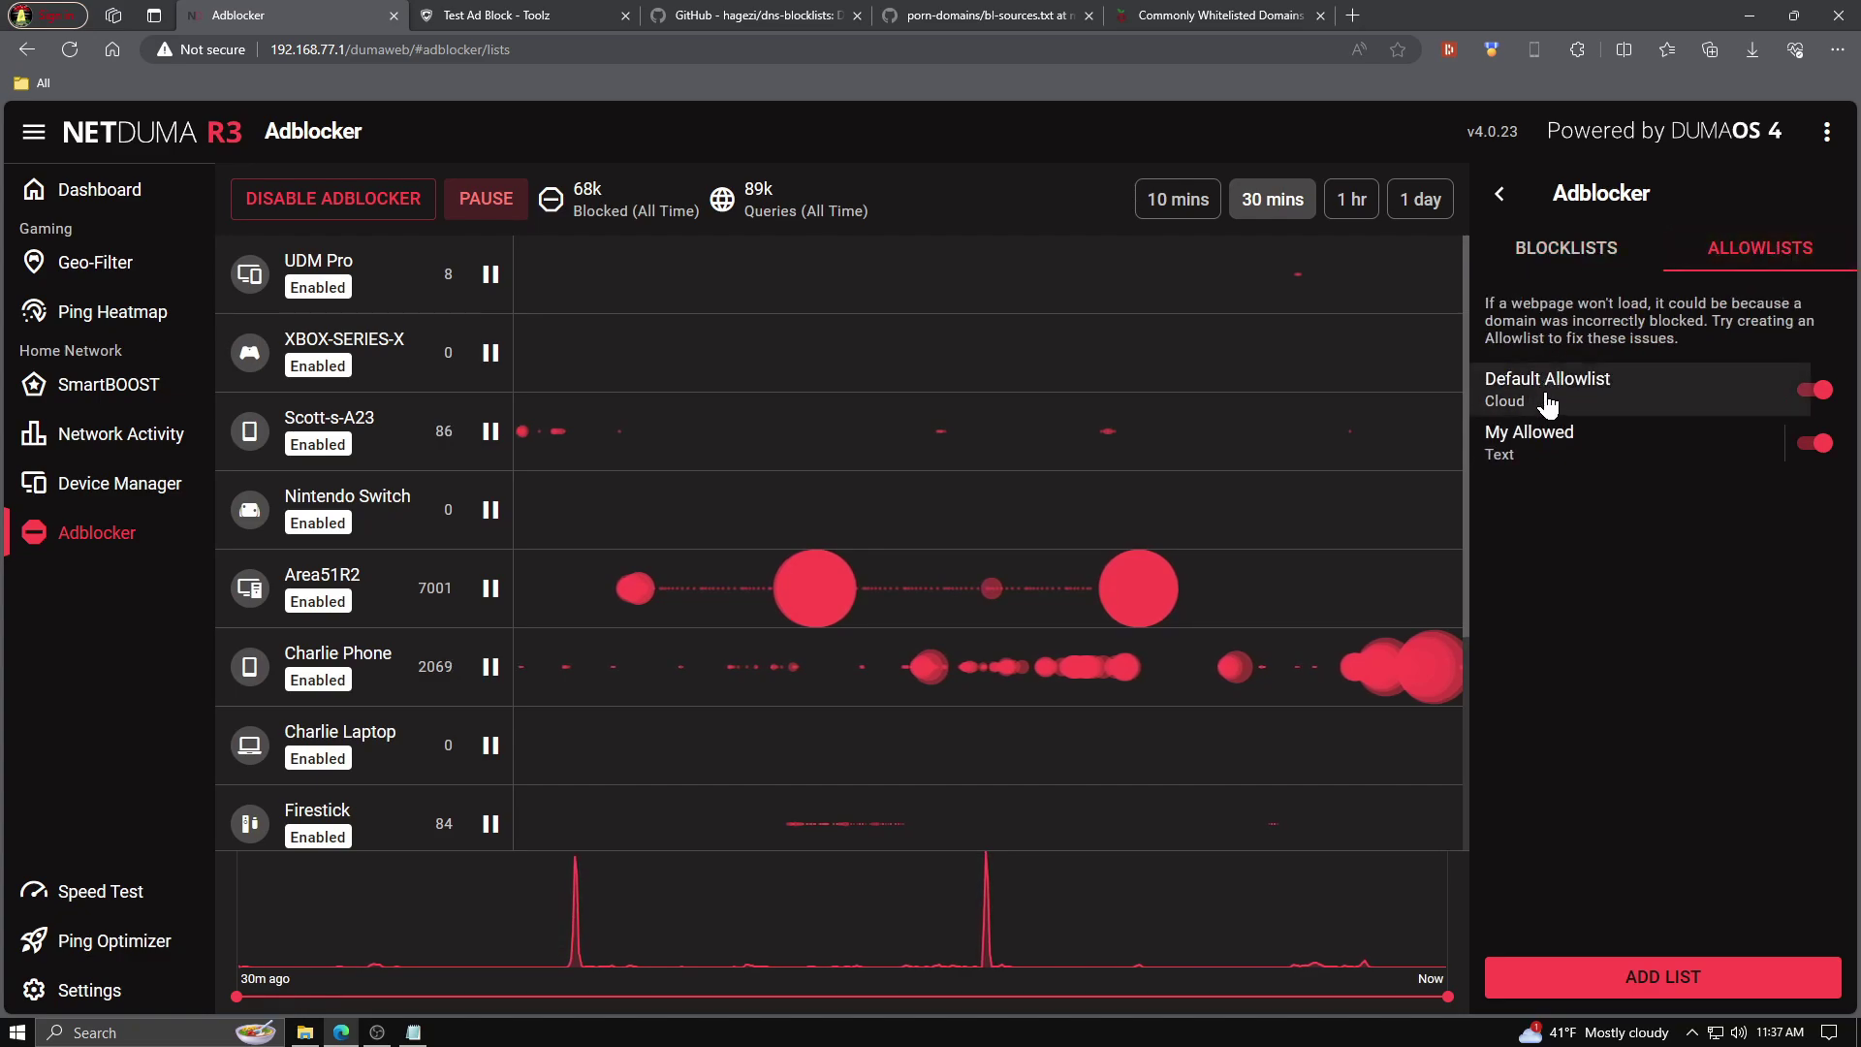
{"action": "left_click", "coordinate": [1577, 258]}
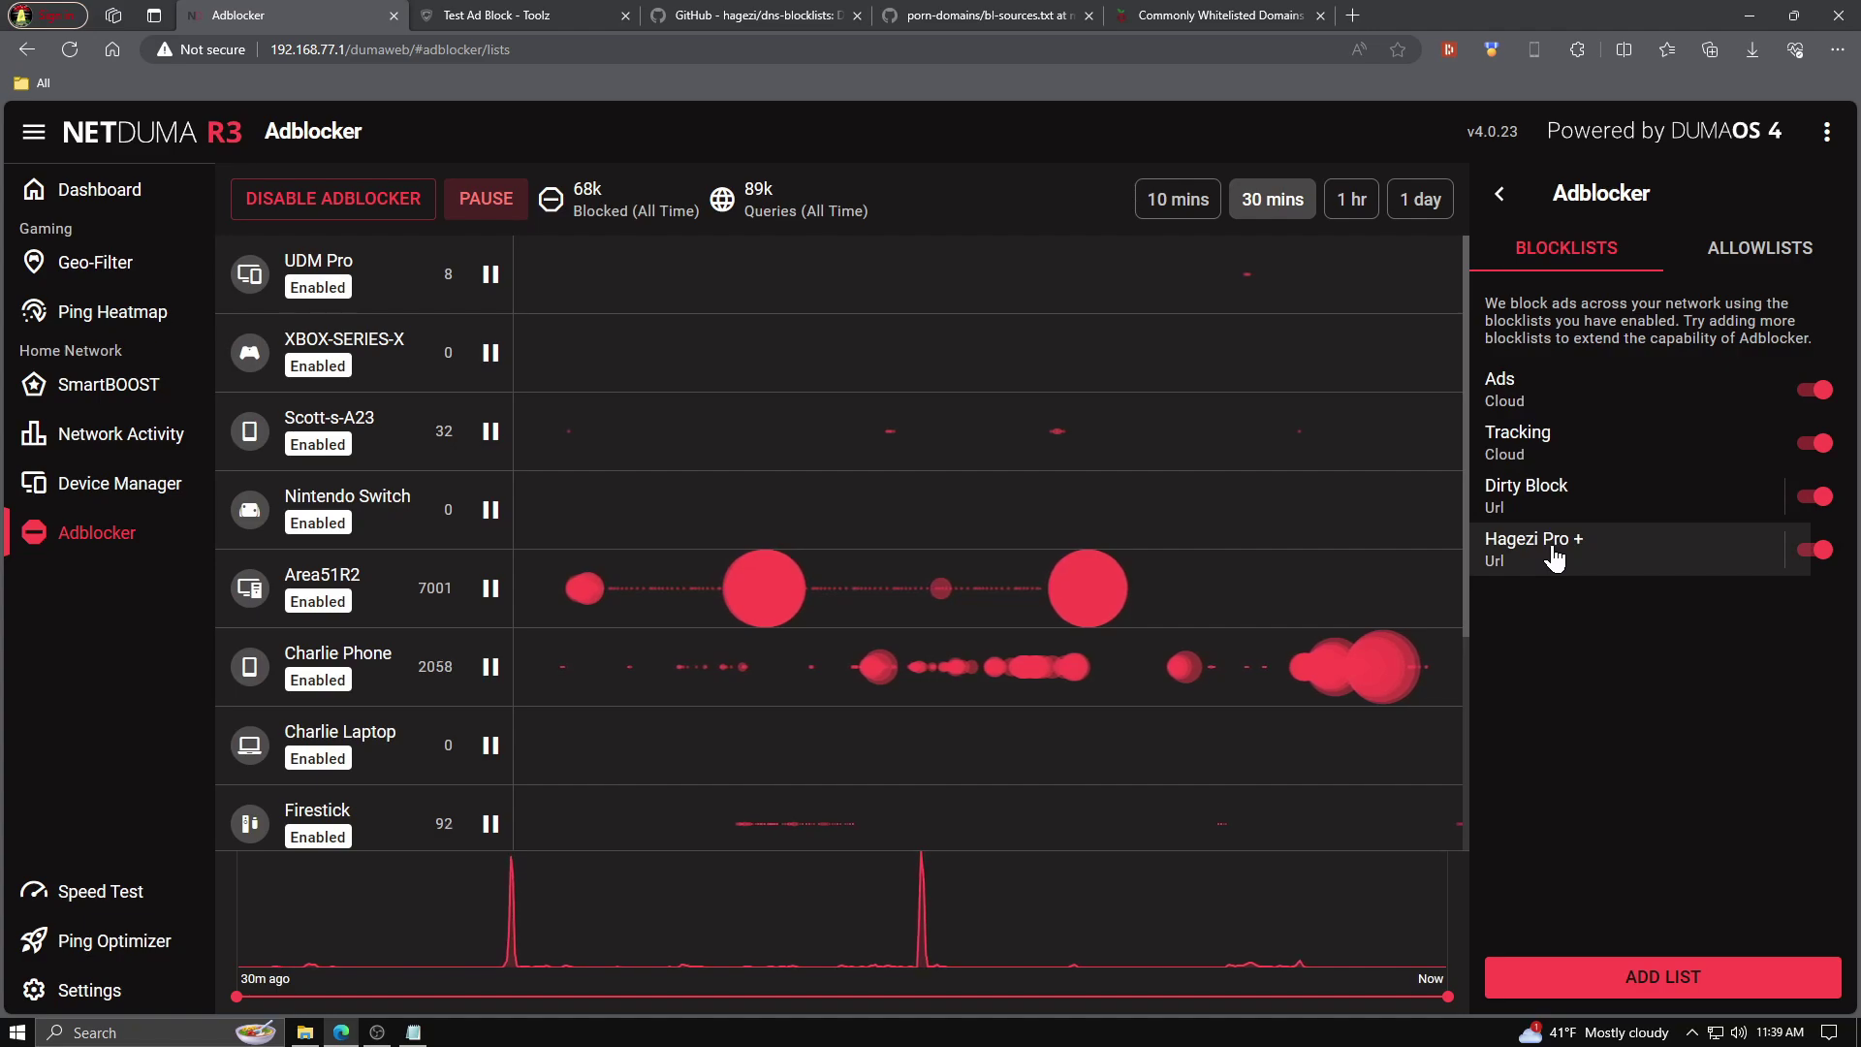
- Add a new list named 'test' with Domains contents, with AdBlock Extas.txt open in Notepad alongside
{"action": "left_click", "coordinate": [1656, 979]}
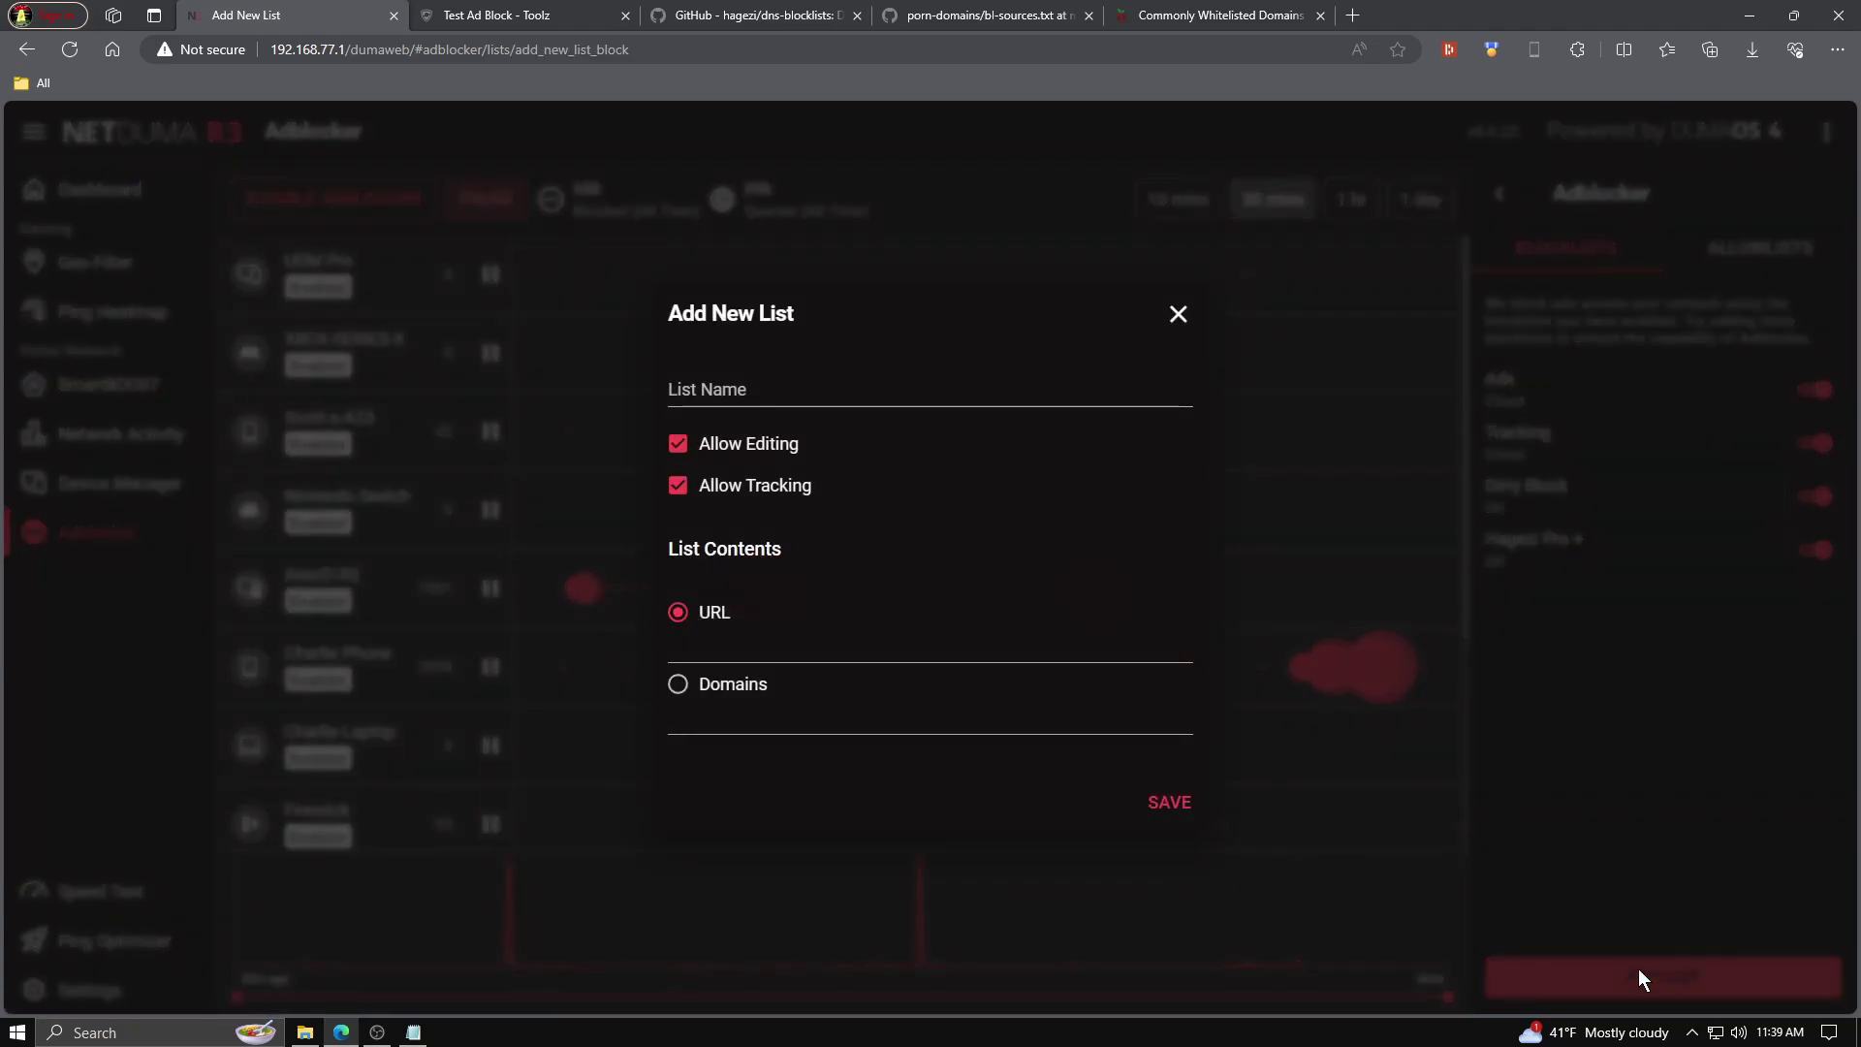
{"action": "left_click", "coordinate": [737, 393]}
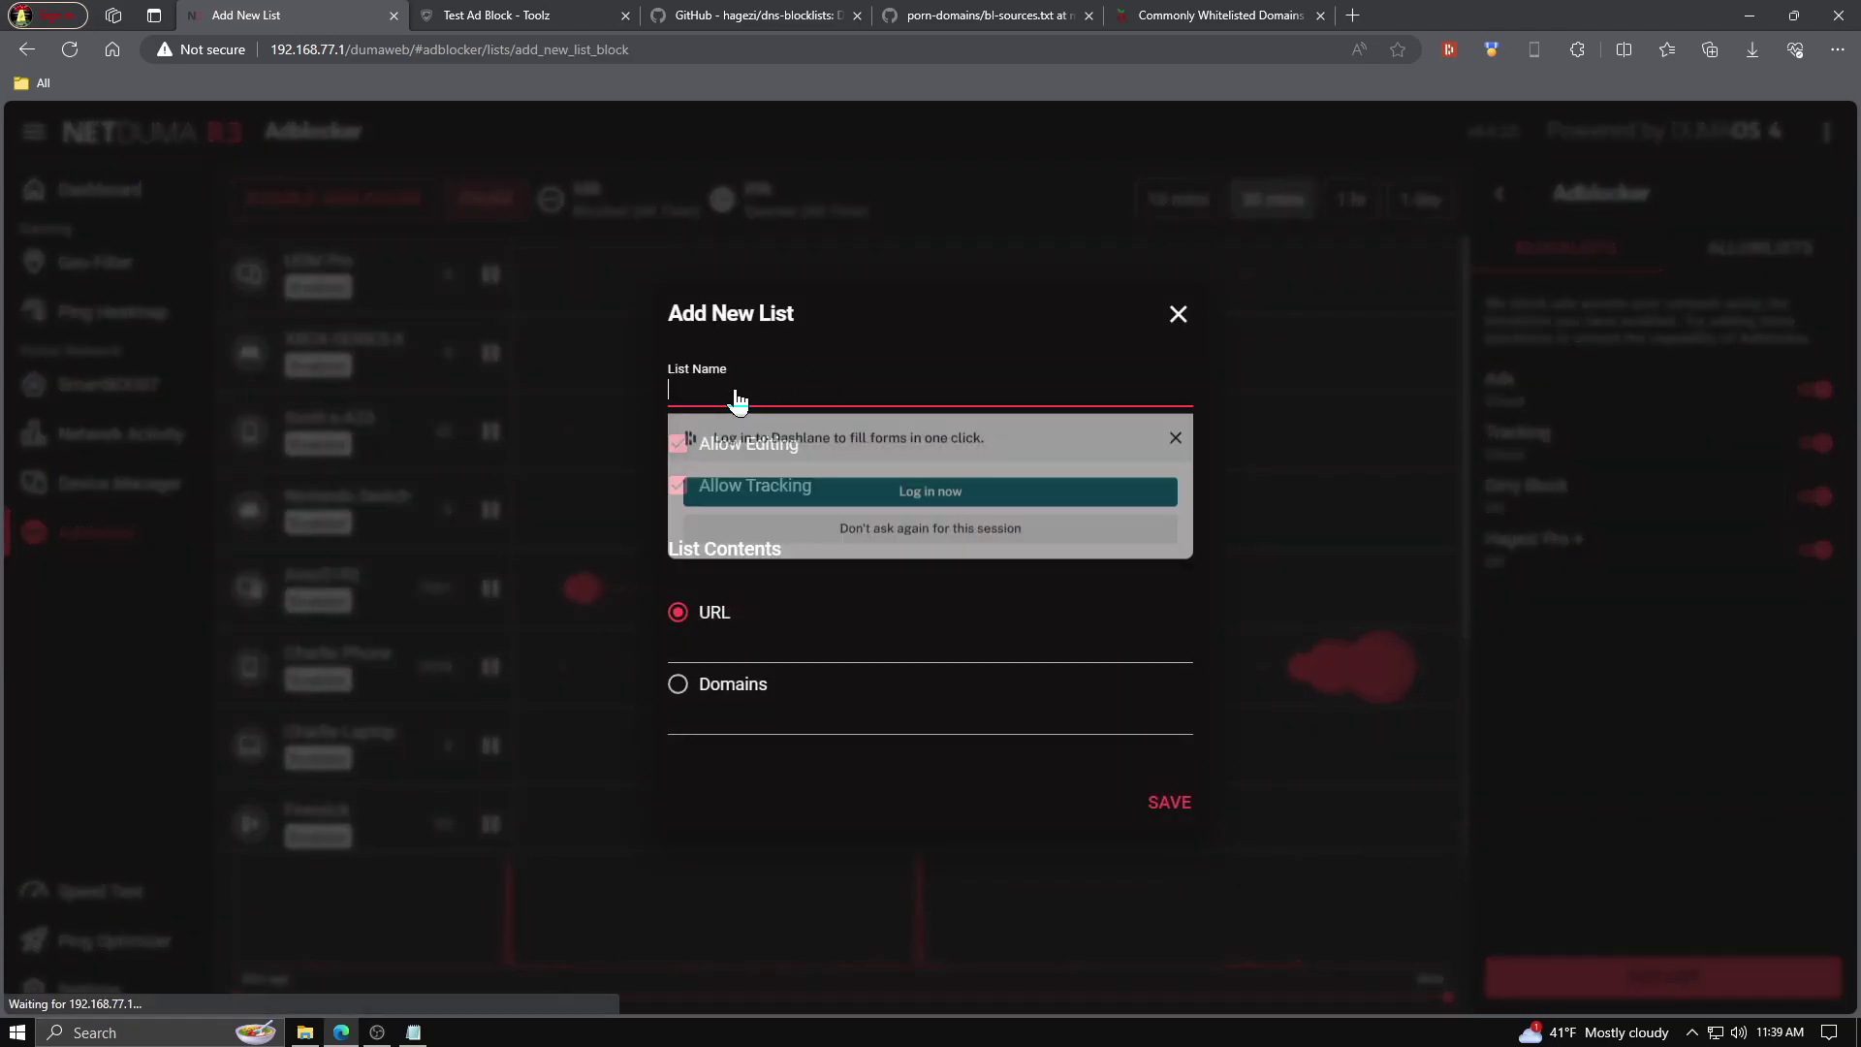
{"action": "type", "text": "test"}
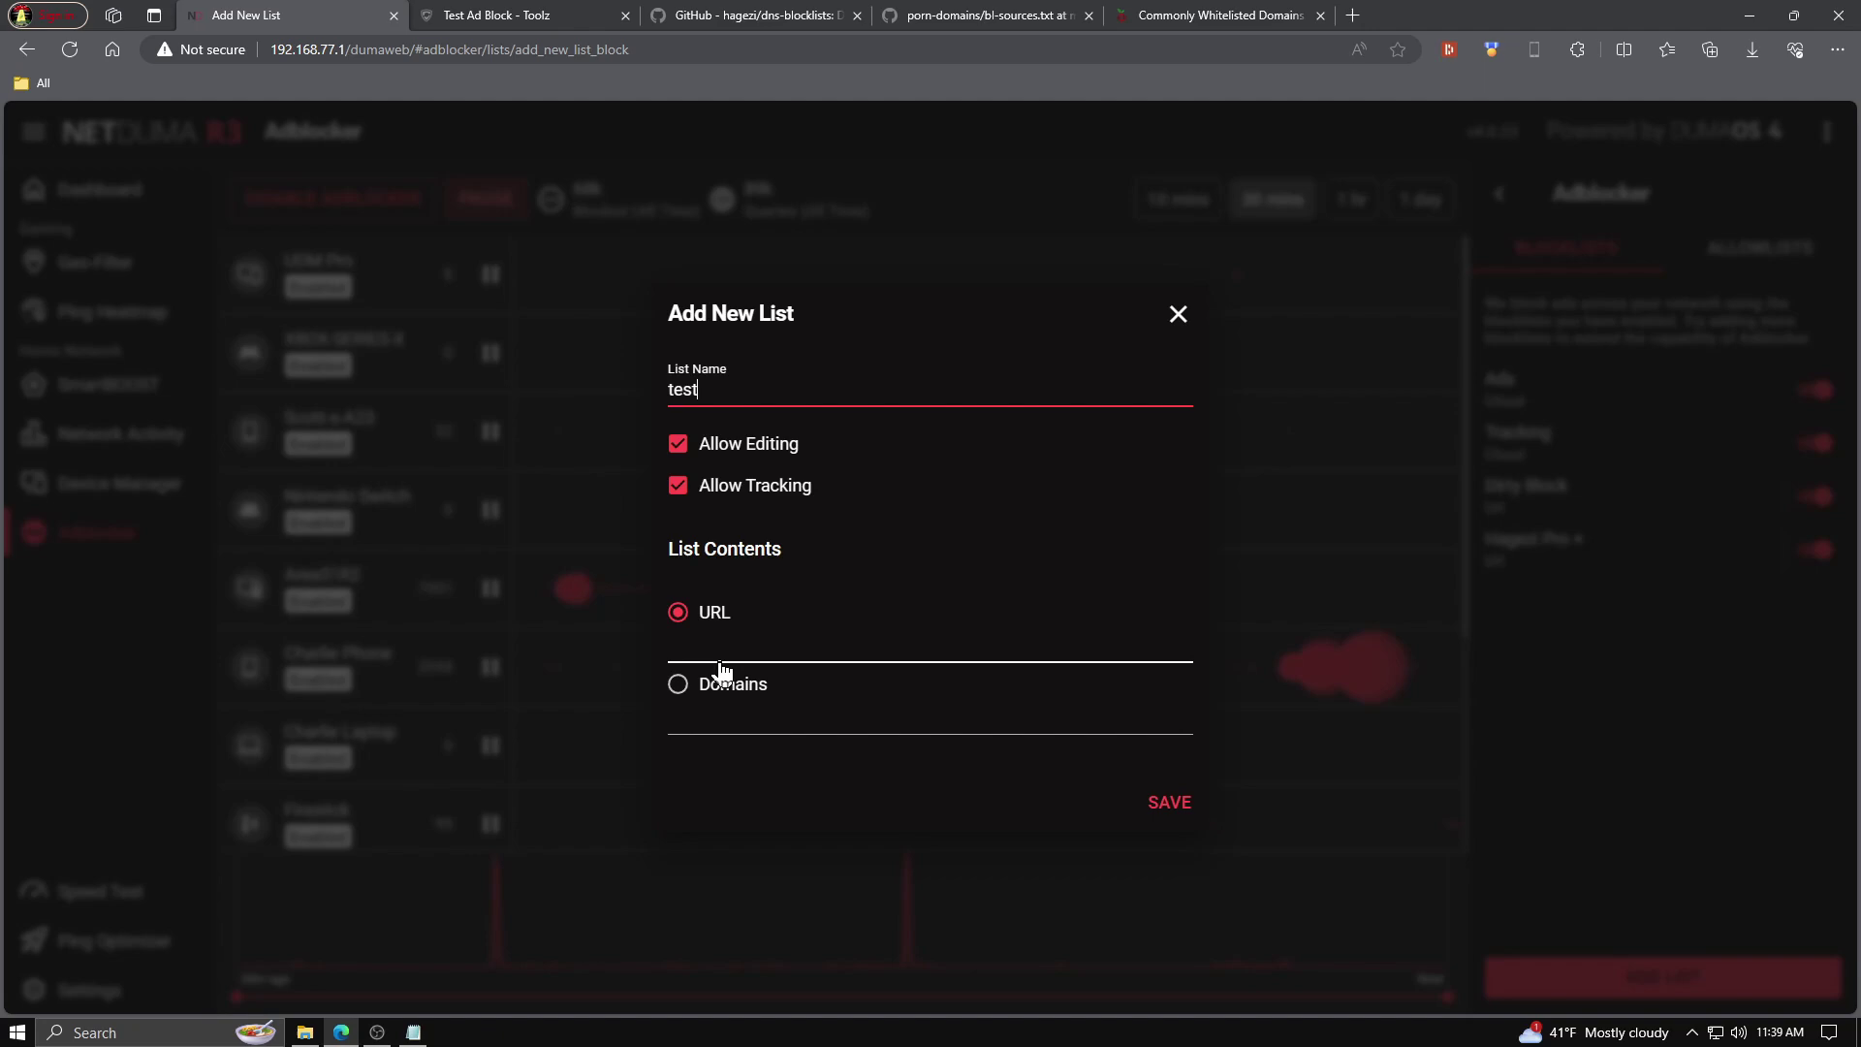
{"action": "left_click", "coordinate": [680, 691]}
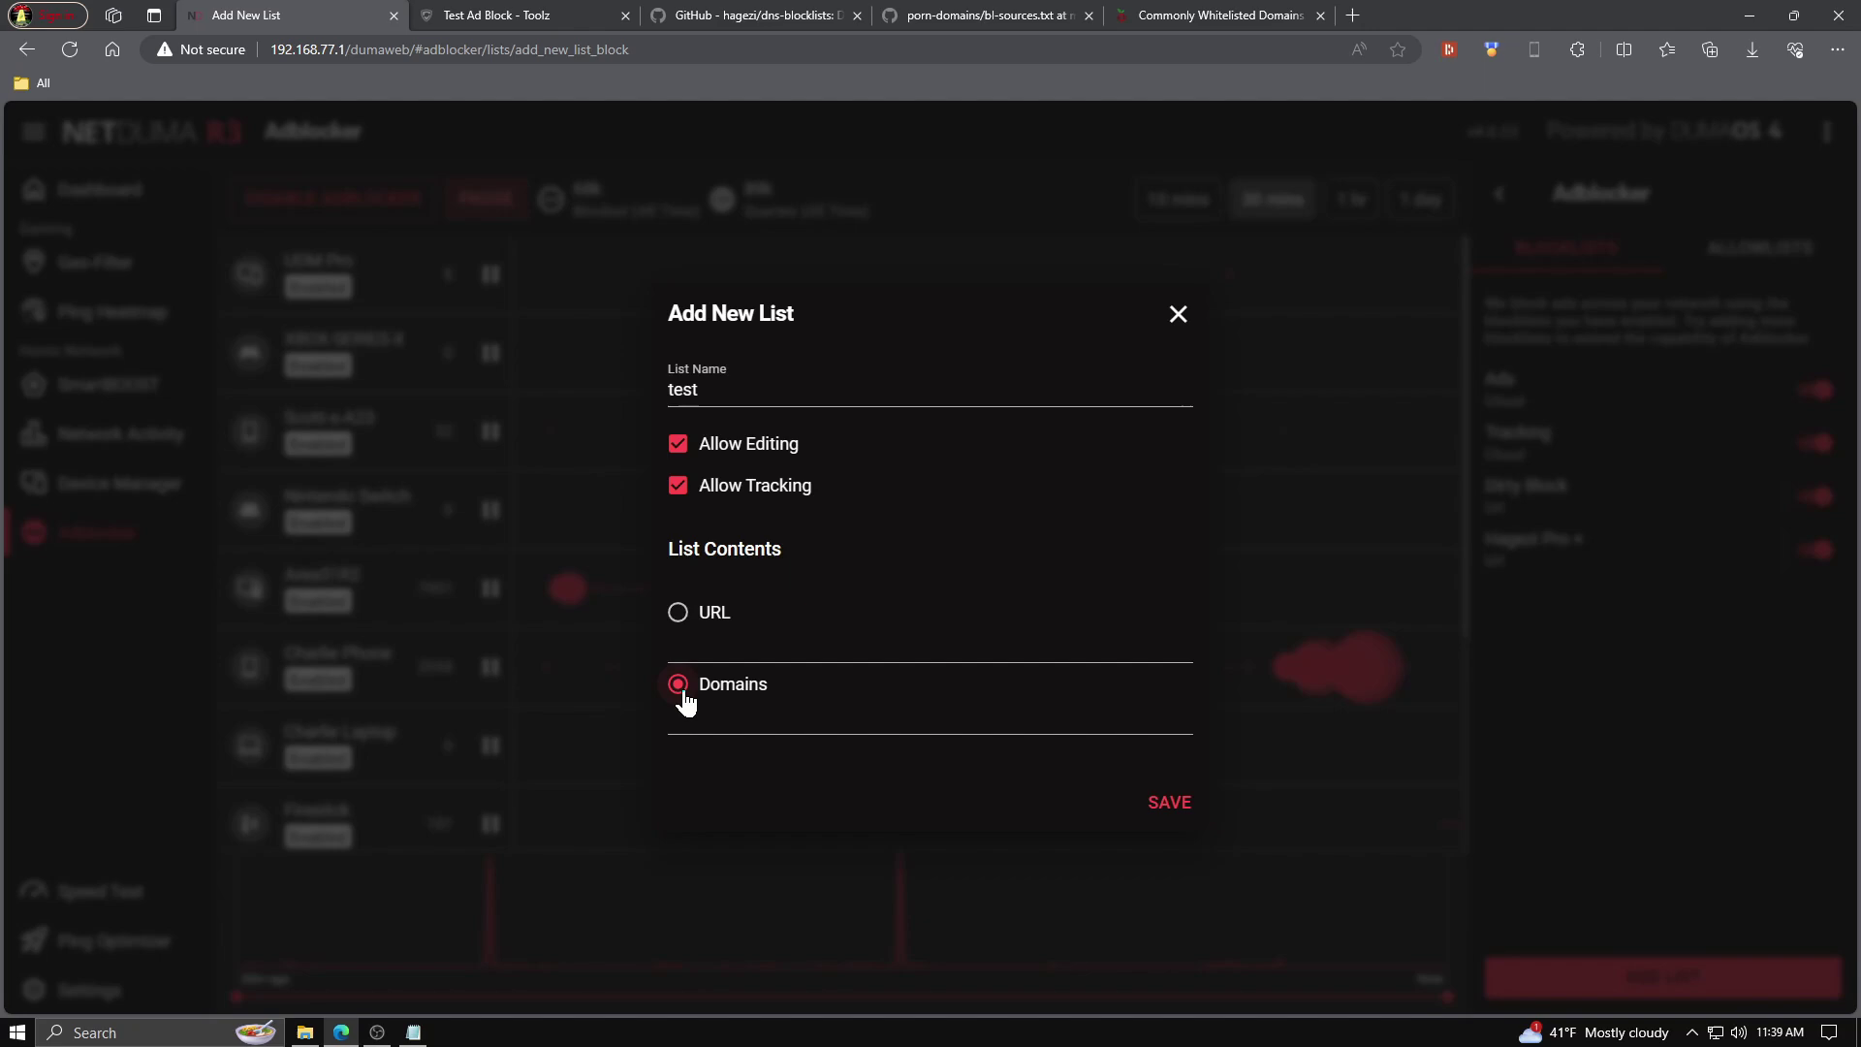
{"action": "left_click", "coordinate": [413, 1032]}
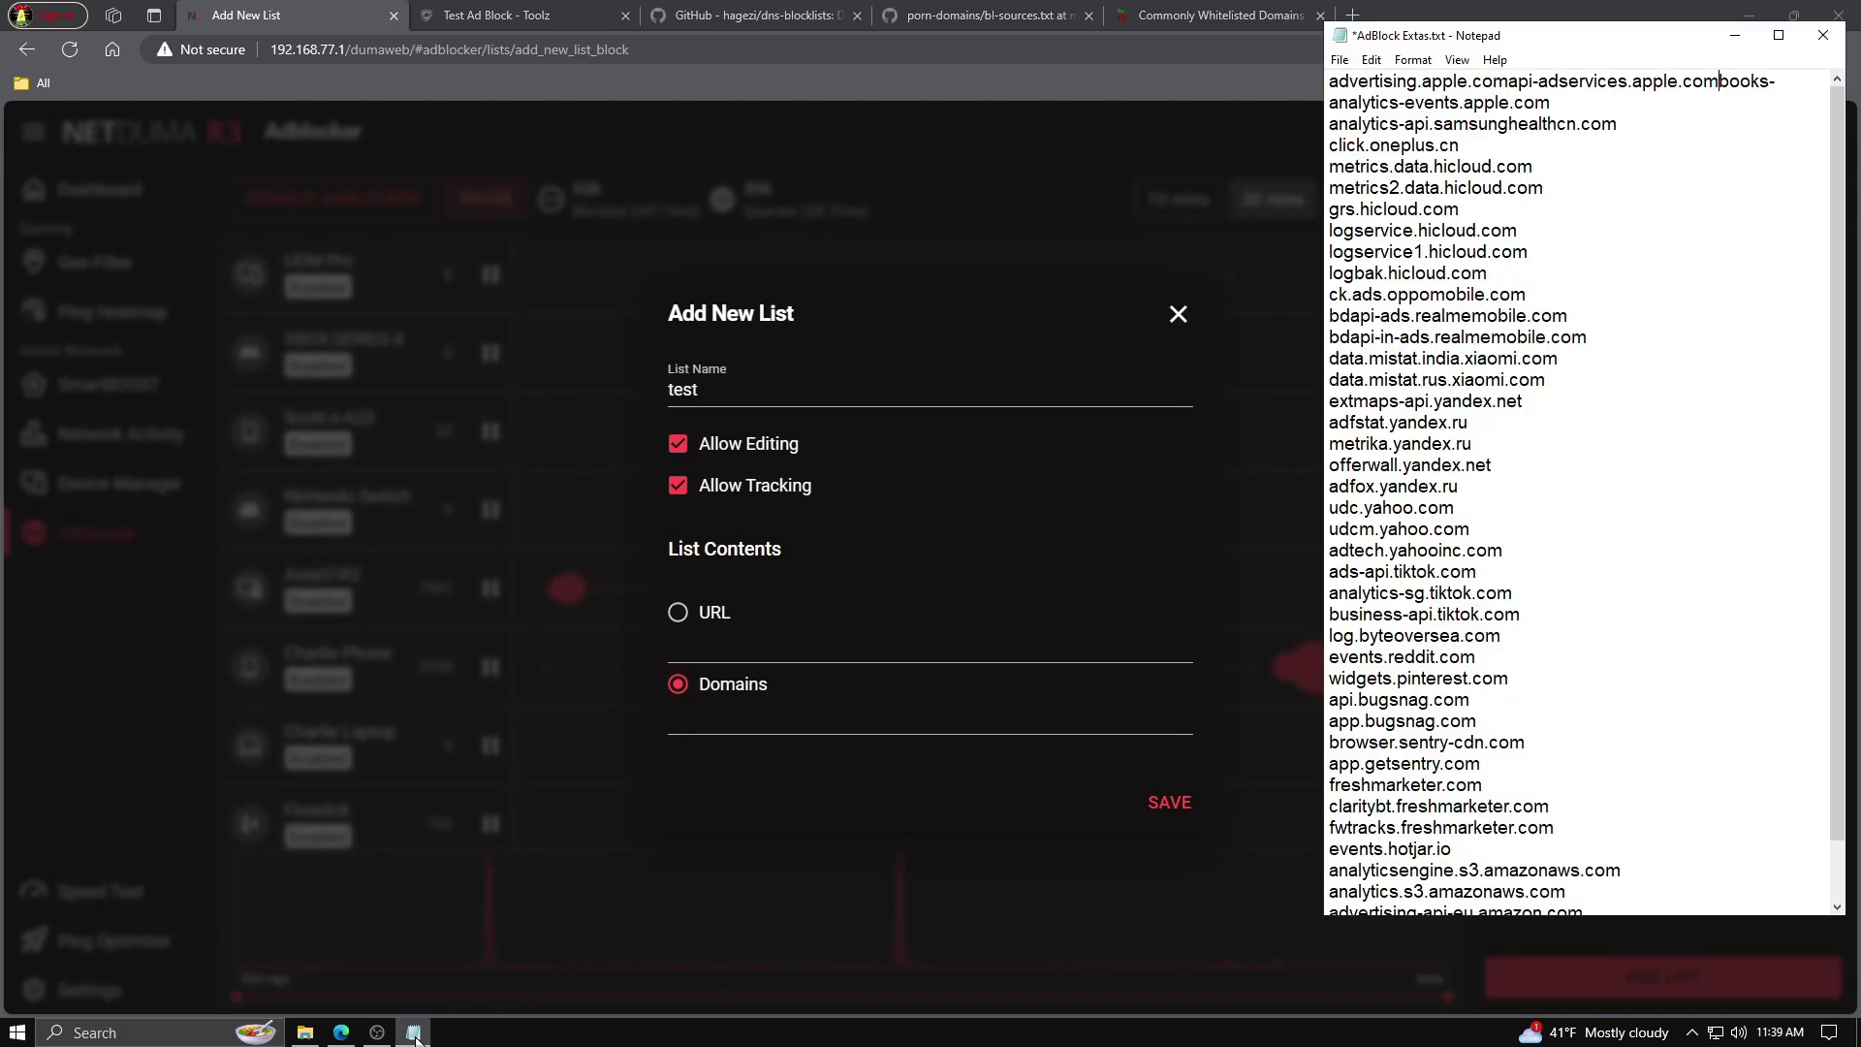
- Delete the space between advertising.apple.com and api-adservices.apple.com on the first line
{"action": "left_click", "coordinate": [1509, 82]}
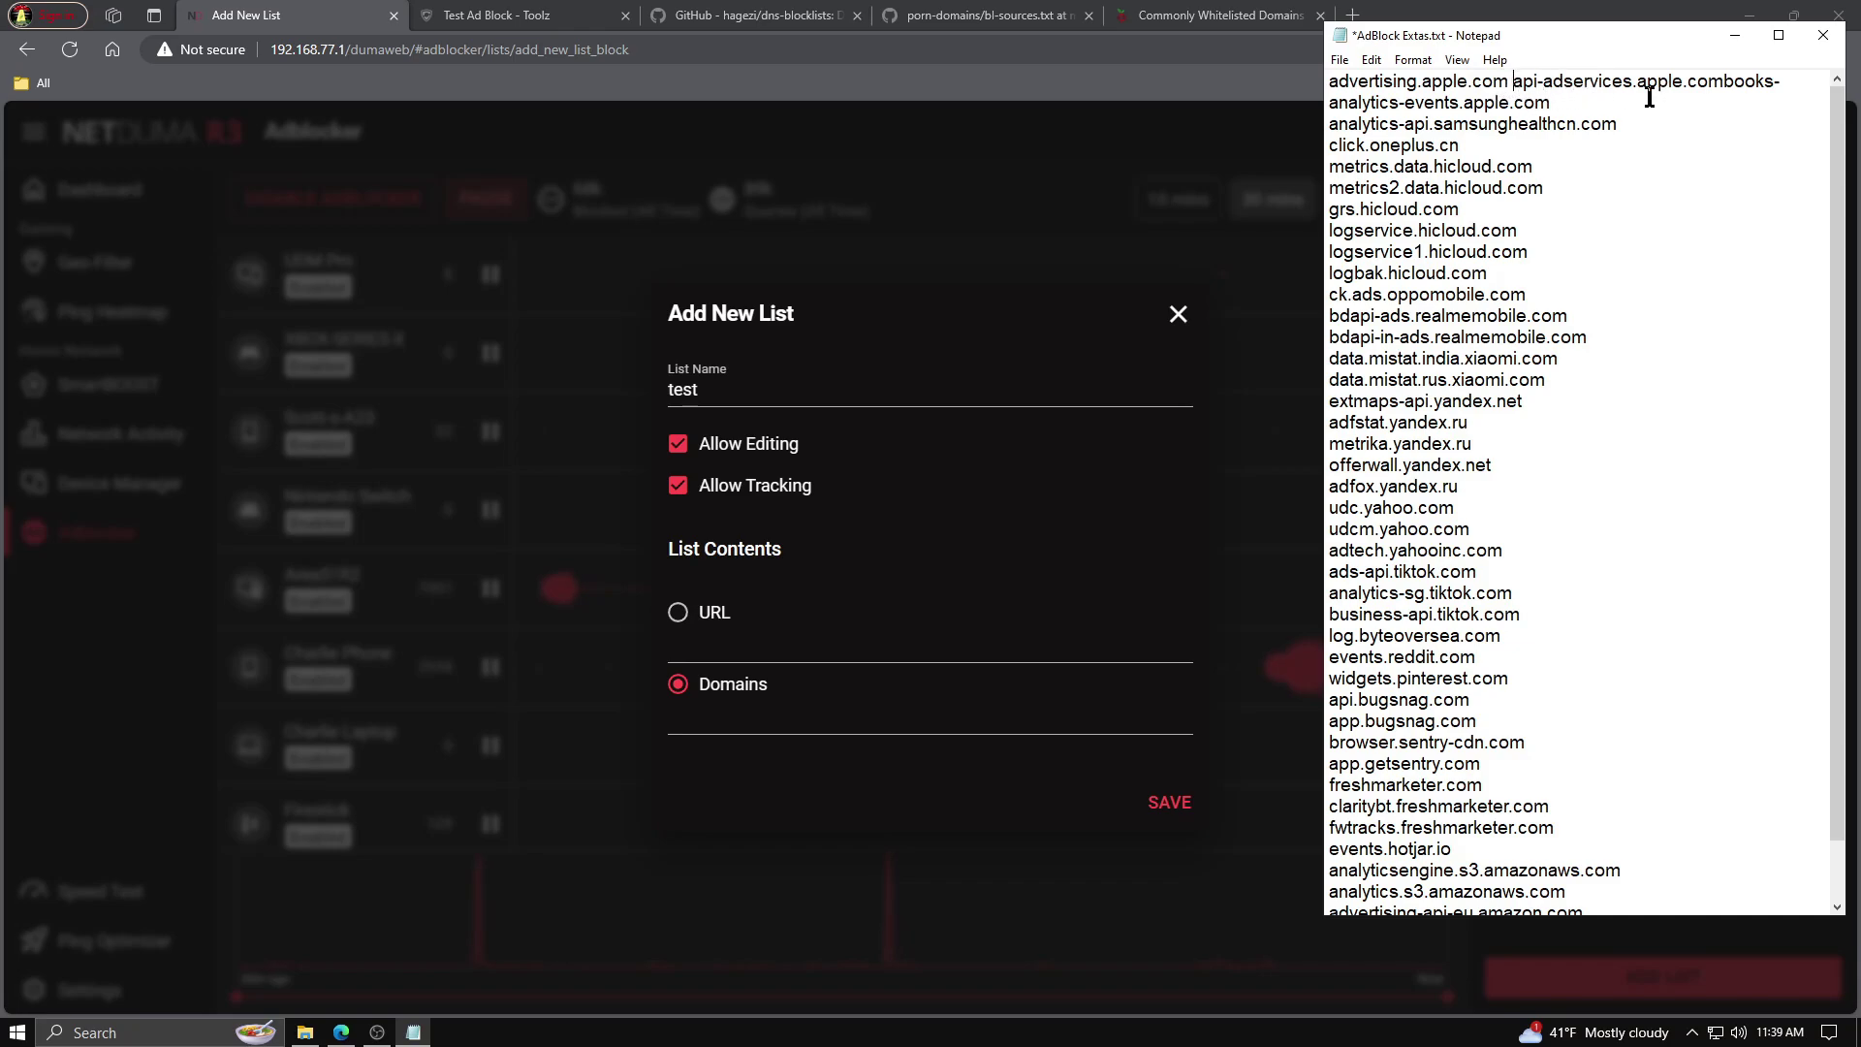
{"action": "key", "text": "BackSpace"}
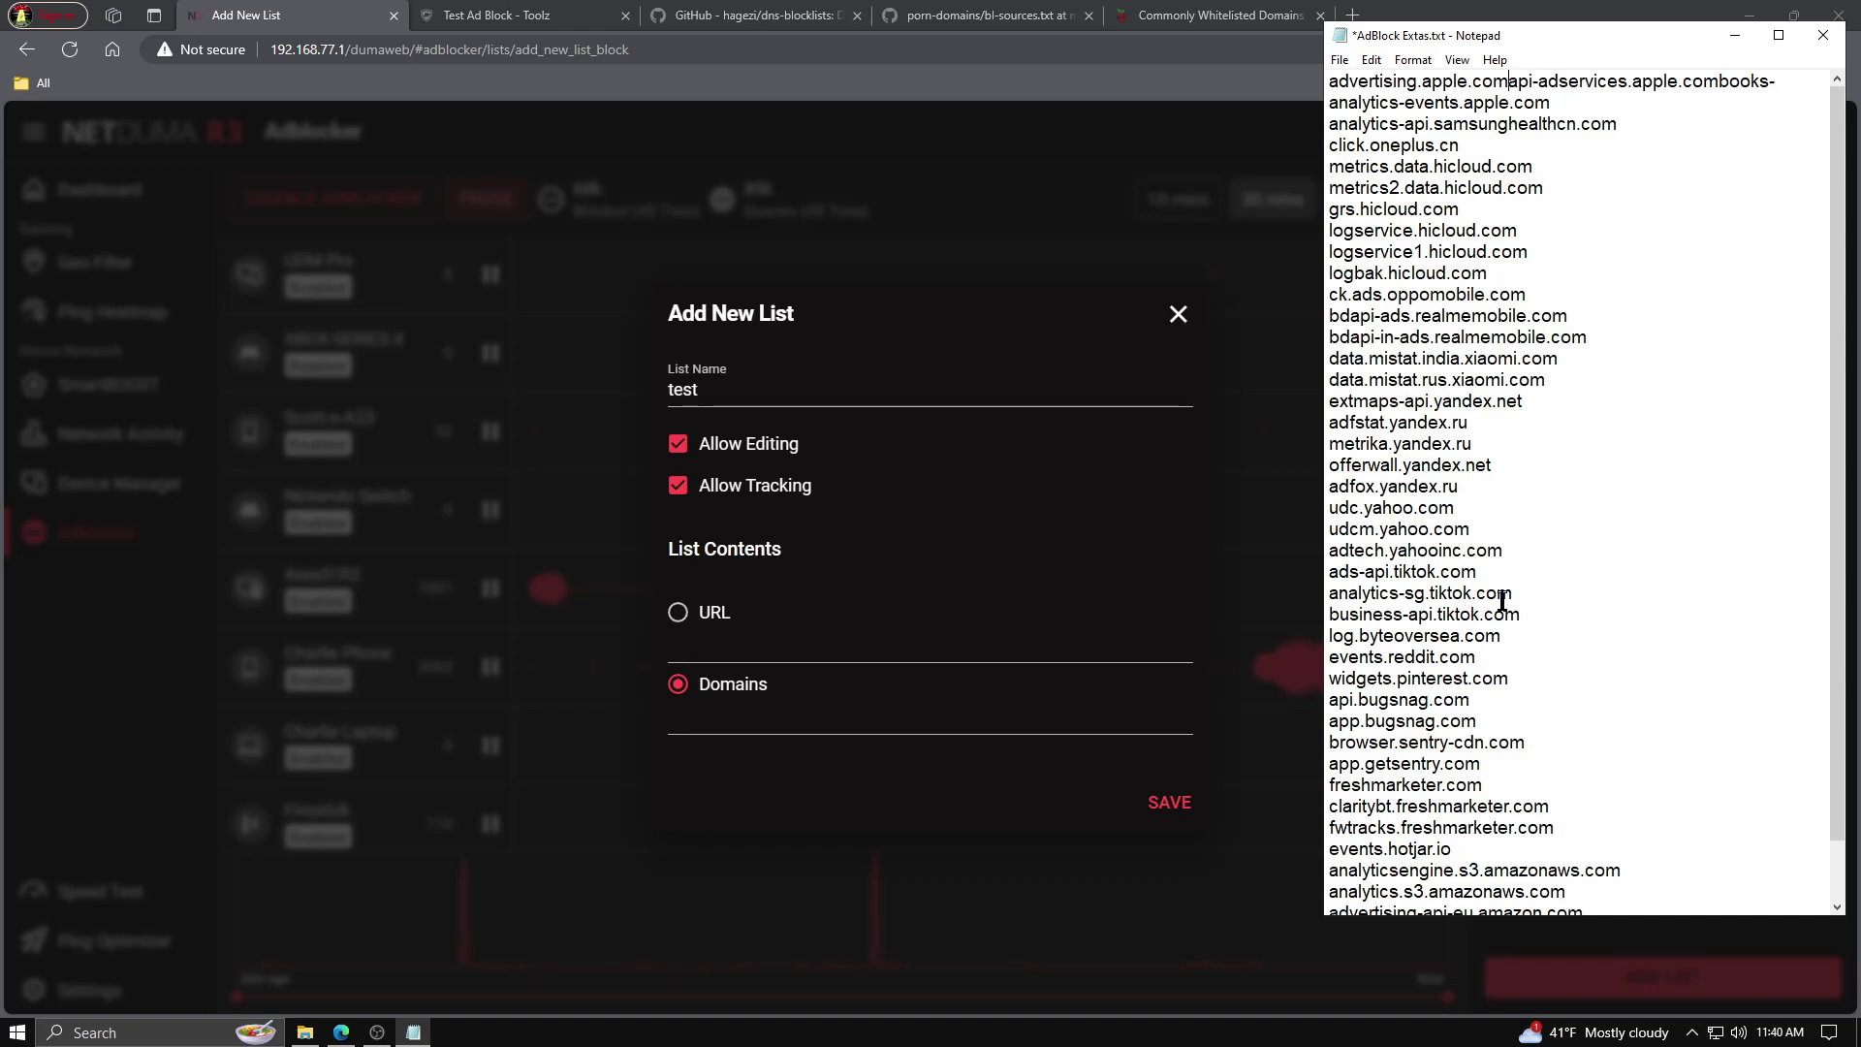
- Set the 'test' list contents to URL, then scroll the hagezi/dns-blocklists README to its Table of Contents
{"action": "left_click", "coordinate": [1747, 38]}
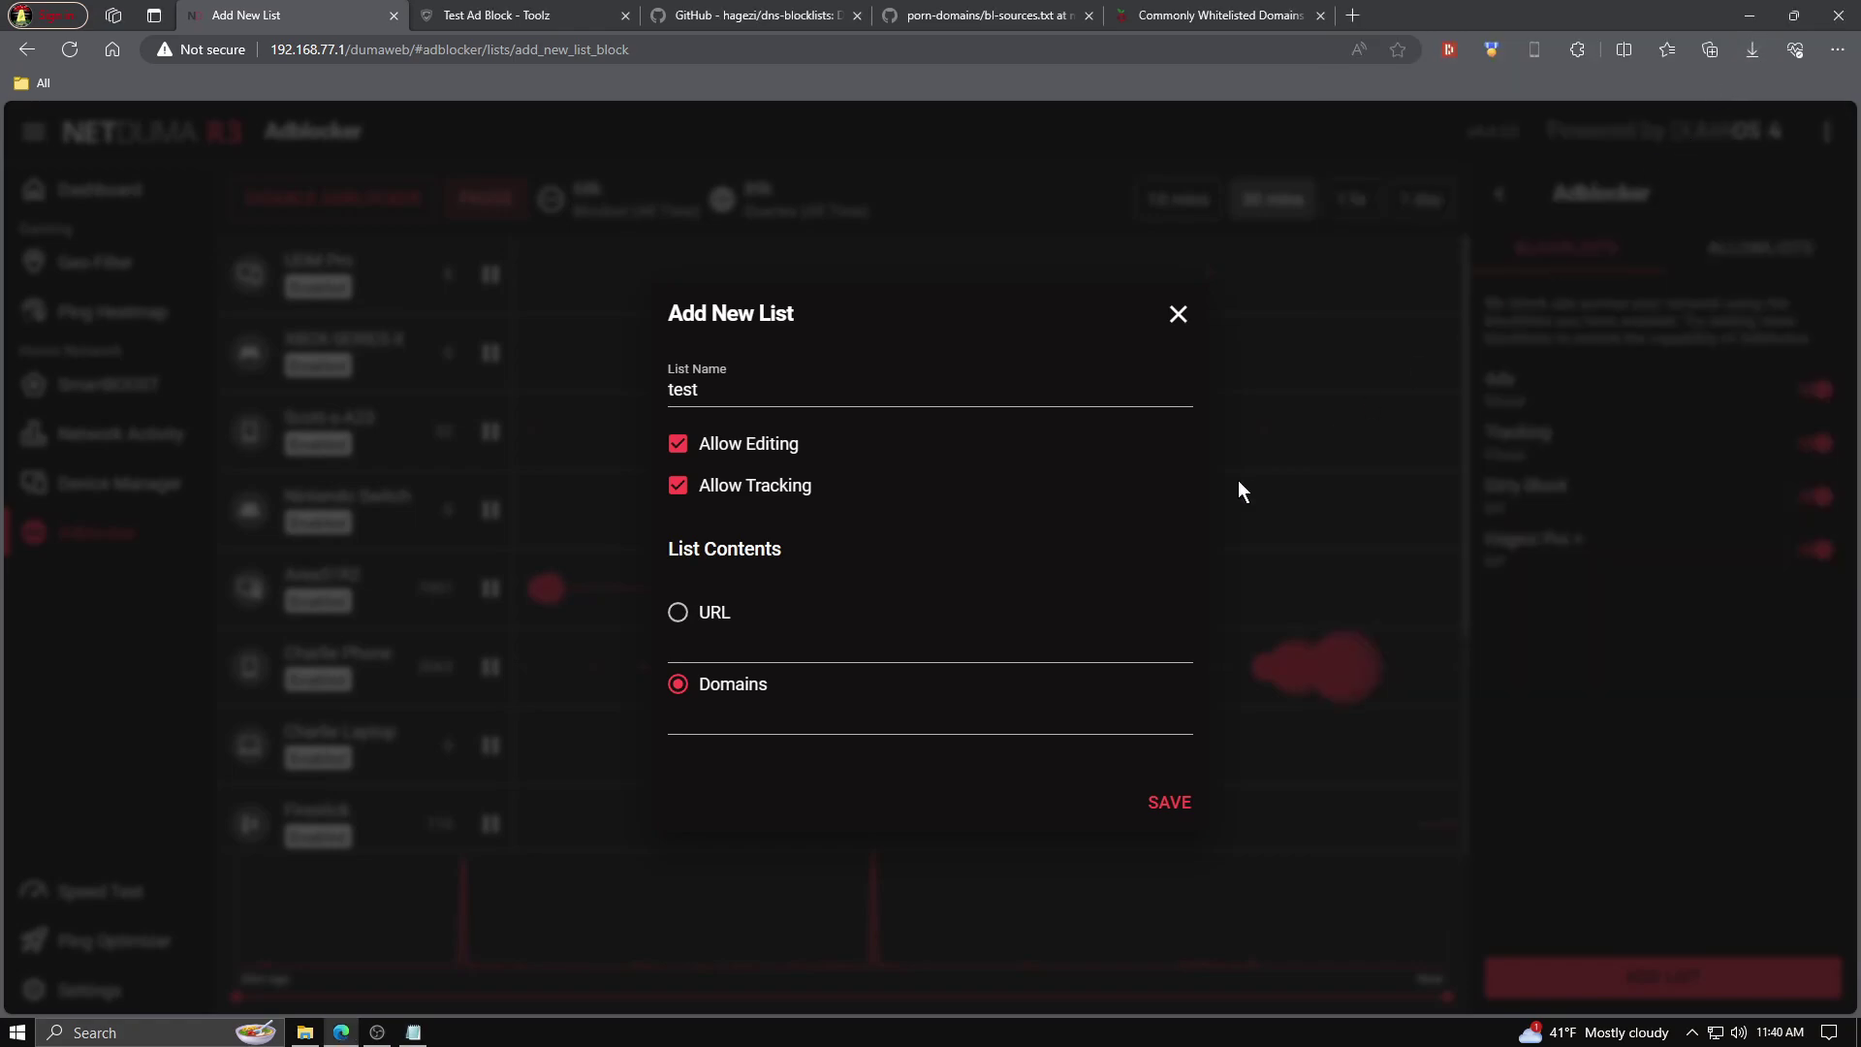
{"action": "left_click", "coordinate": [678, 620]}
{"action": "left_click", "coordinate": [732, 11]}
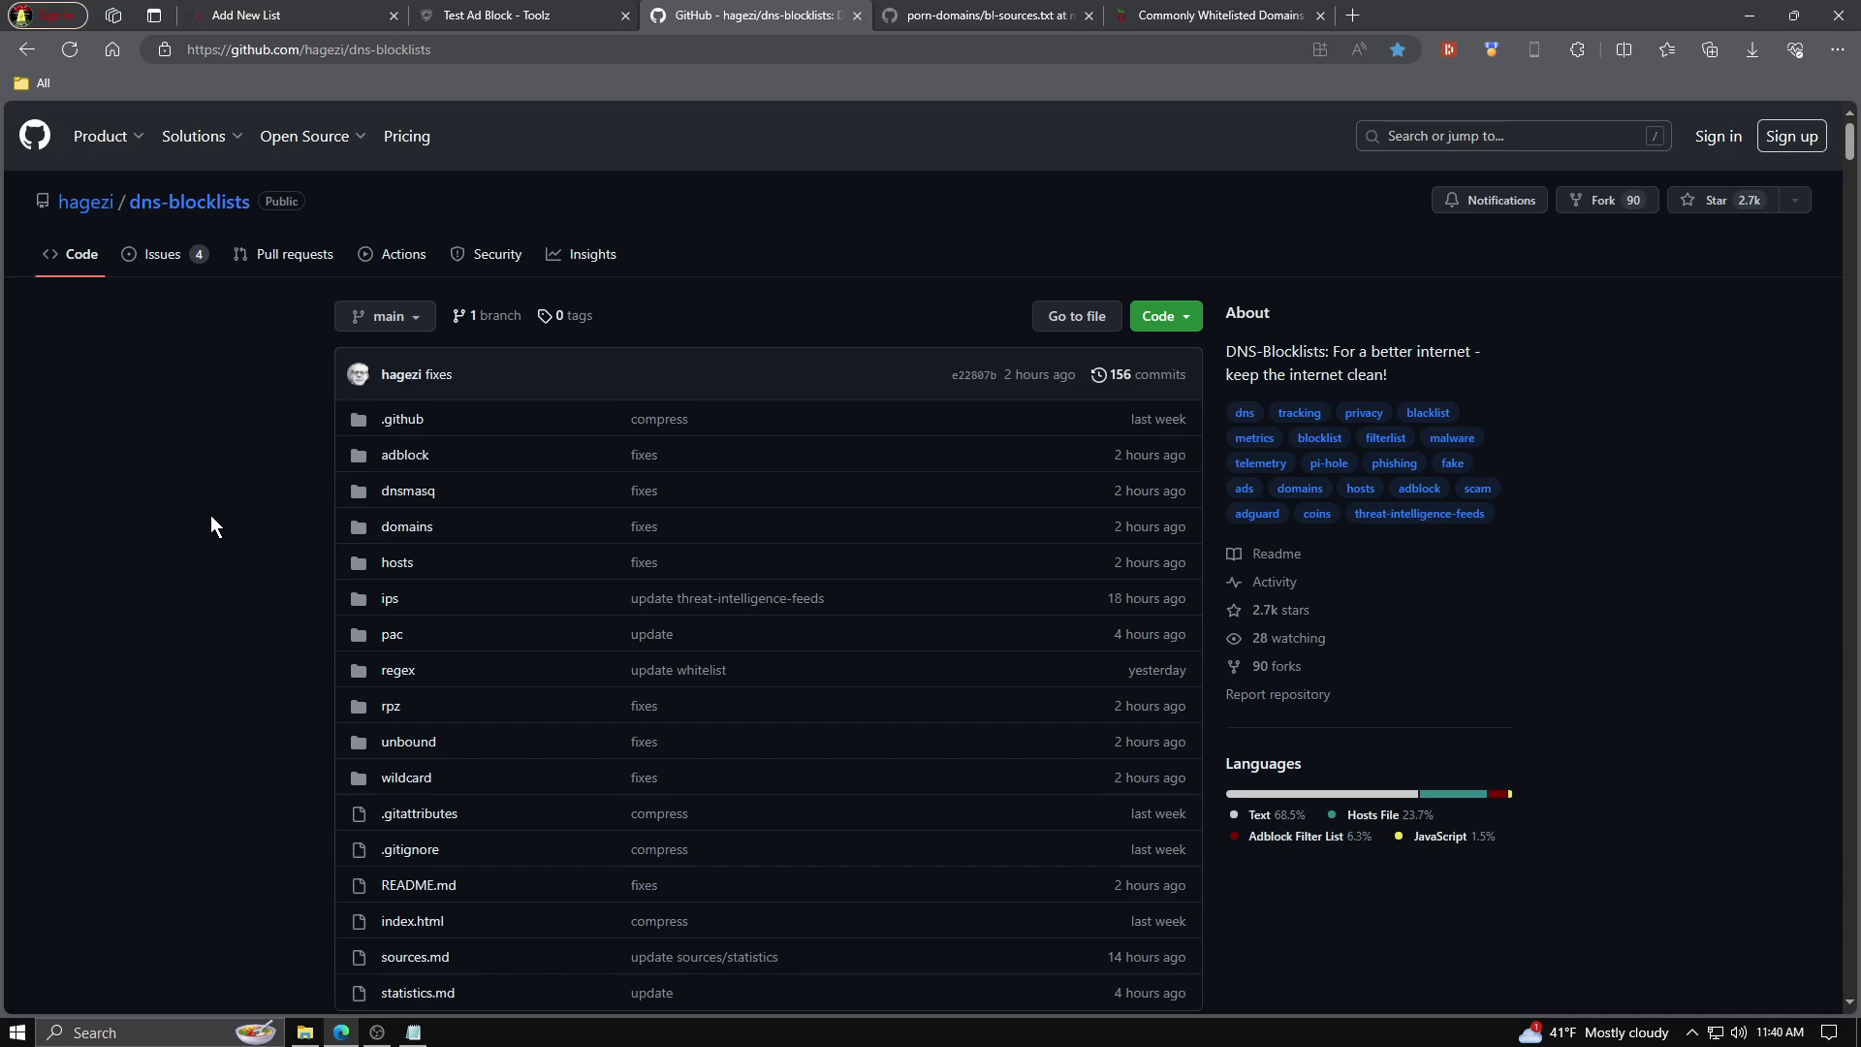
{"action": "scroll", "coordinate": [210, 523], "scroll_direction": "down", "scroll_amount": 1}
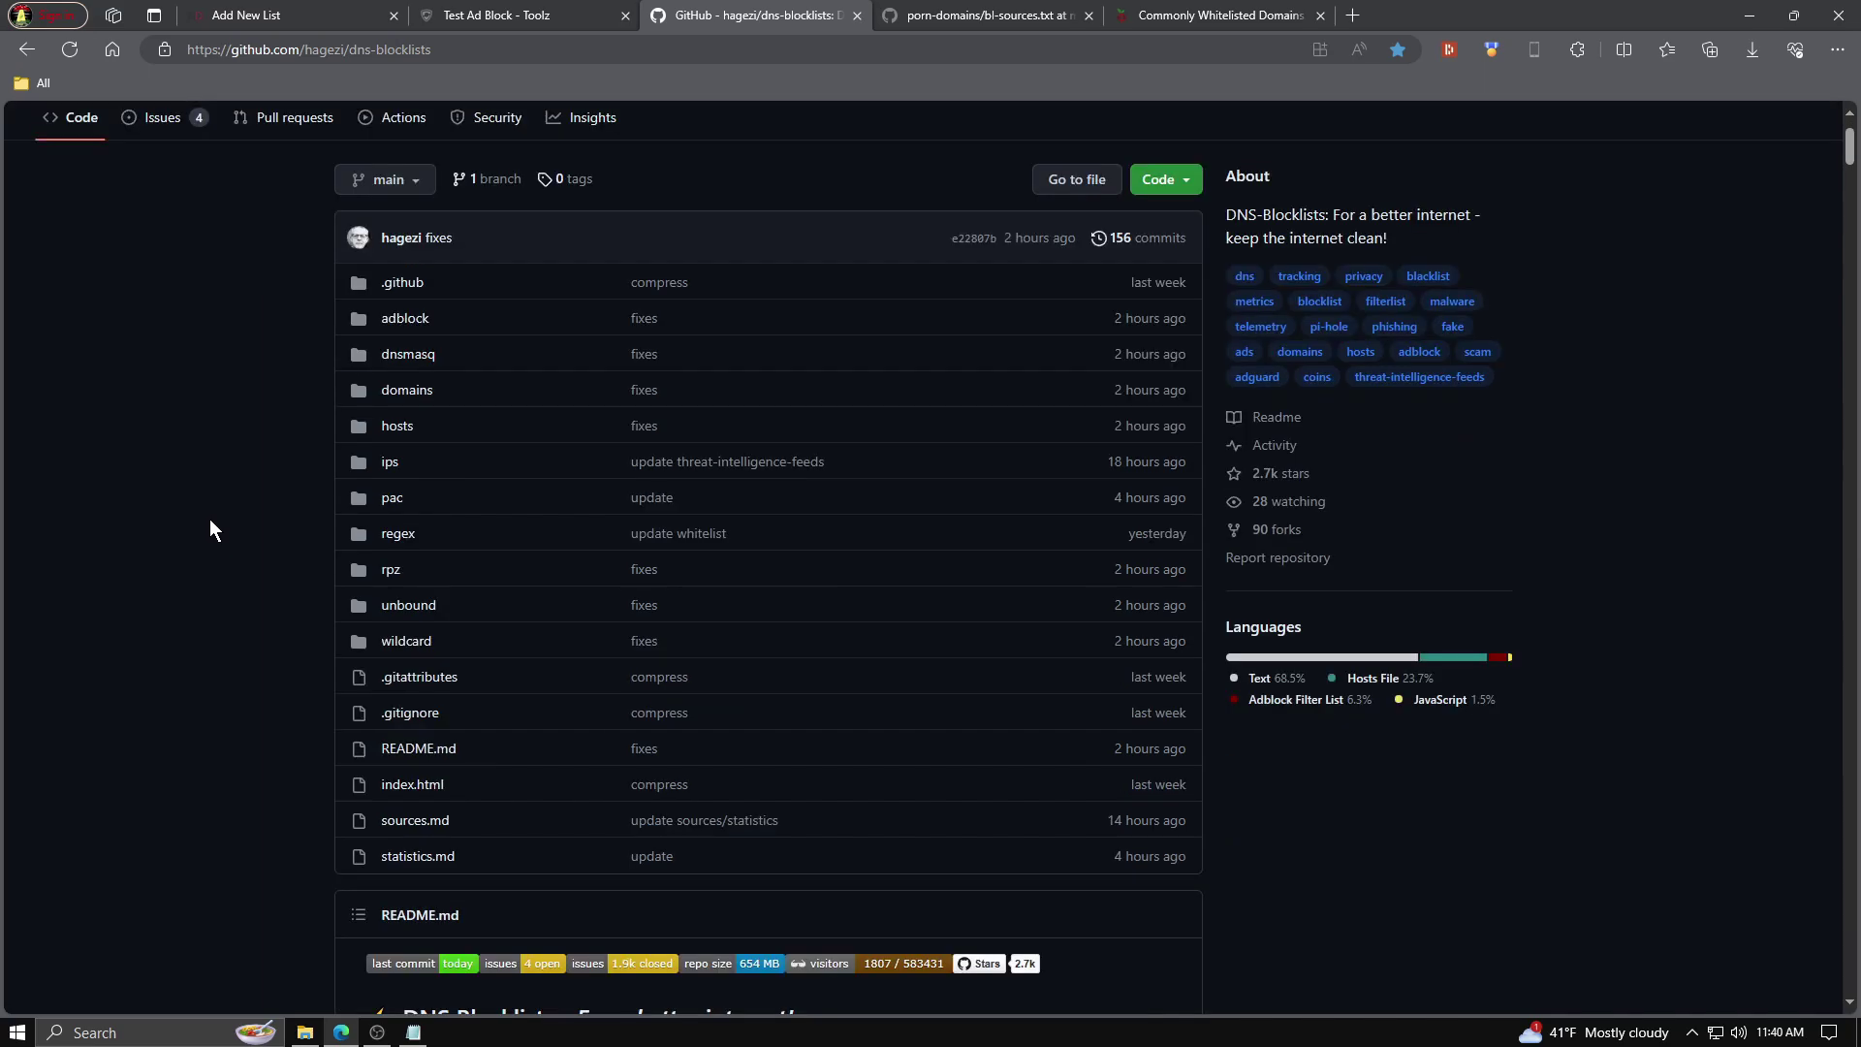
{"action": "scroll", "coordinate": [209, 520], "scroll_direction": "down", "scroll_amount": 4}
{"action": "scroll", "coordinate": [215, 529], "scroll_direction": "down", "scroll_amount": 2}
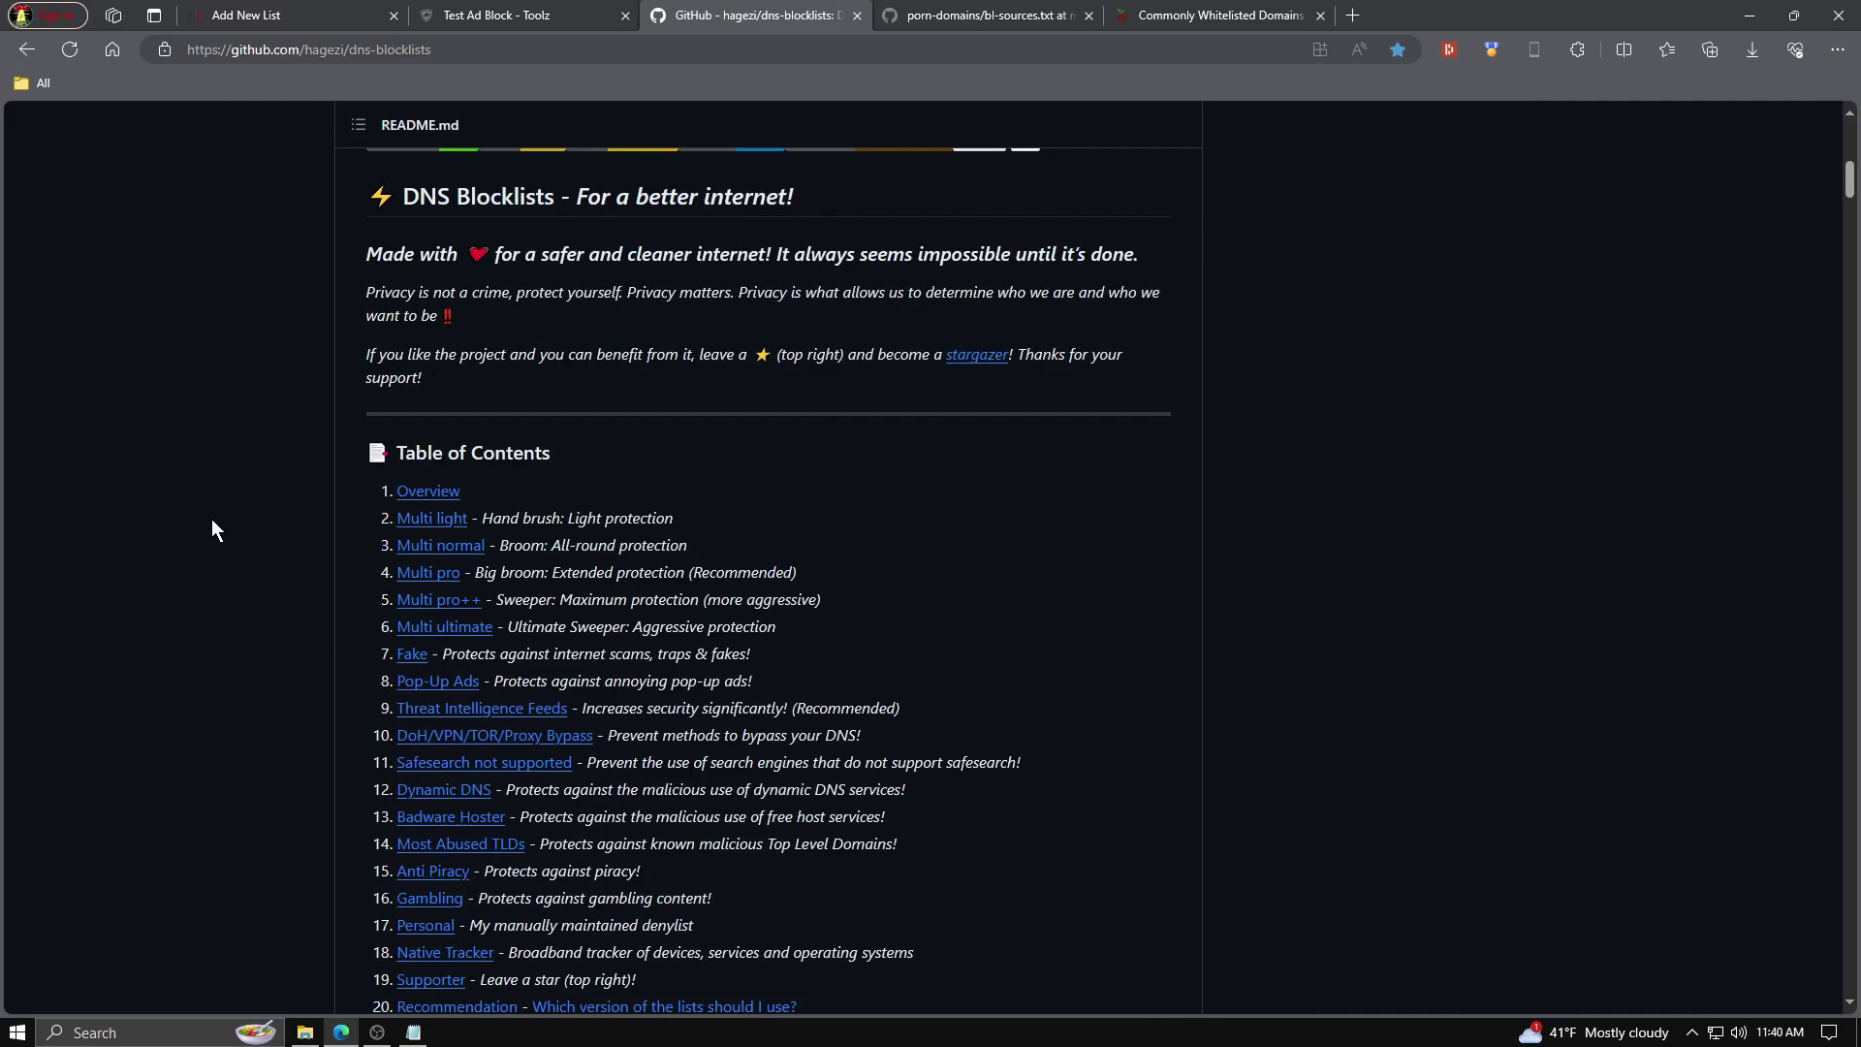
{"action": "scroll", "coordinate": [215, 459], "scroll_direction": "down", "scroll_amount": 3}
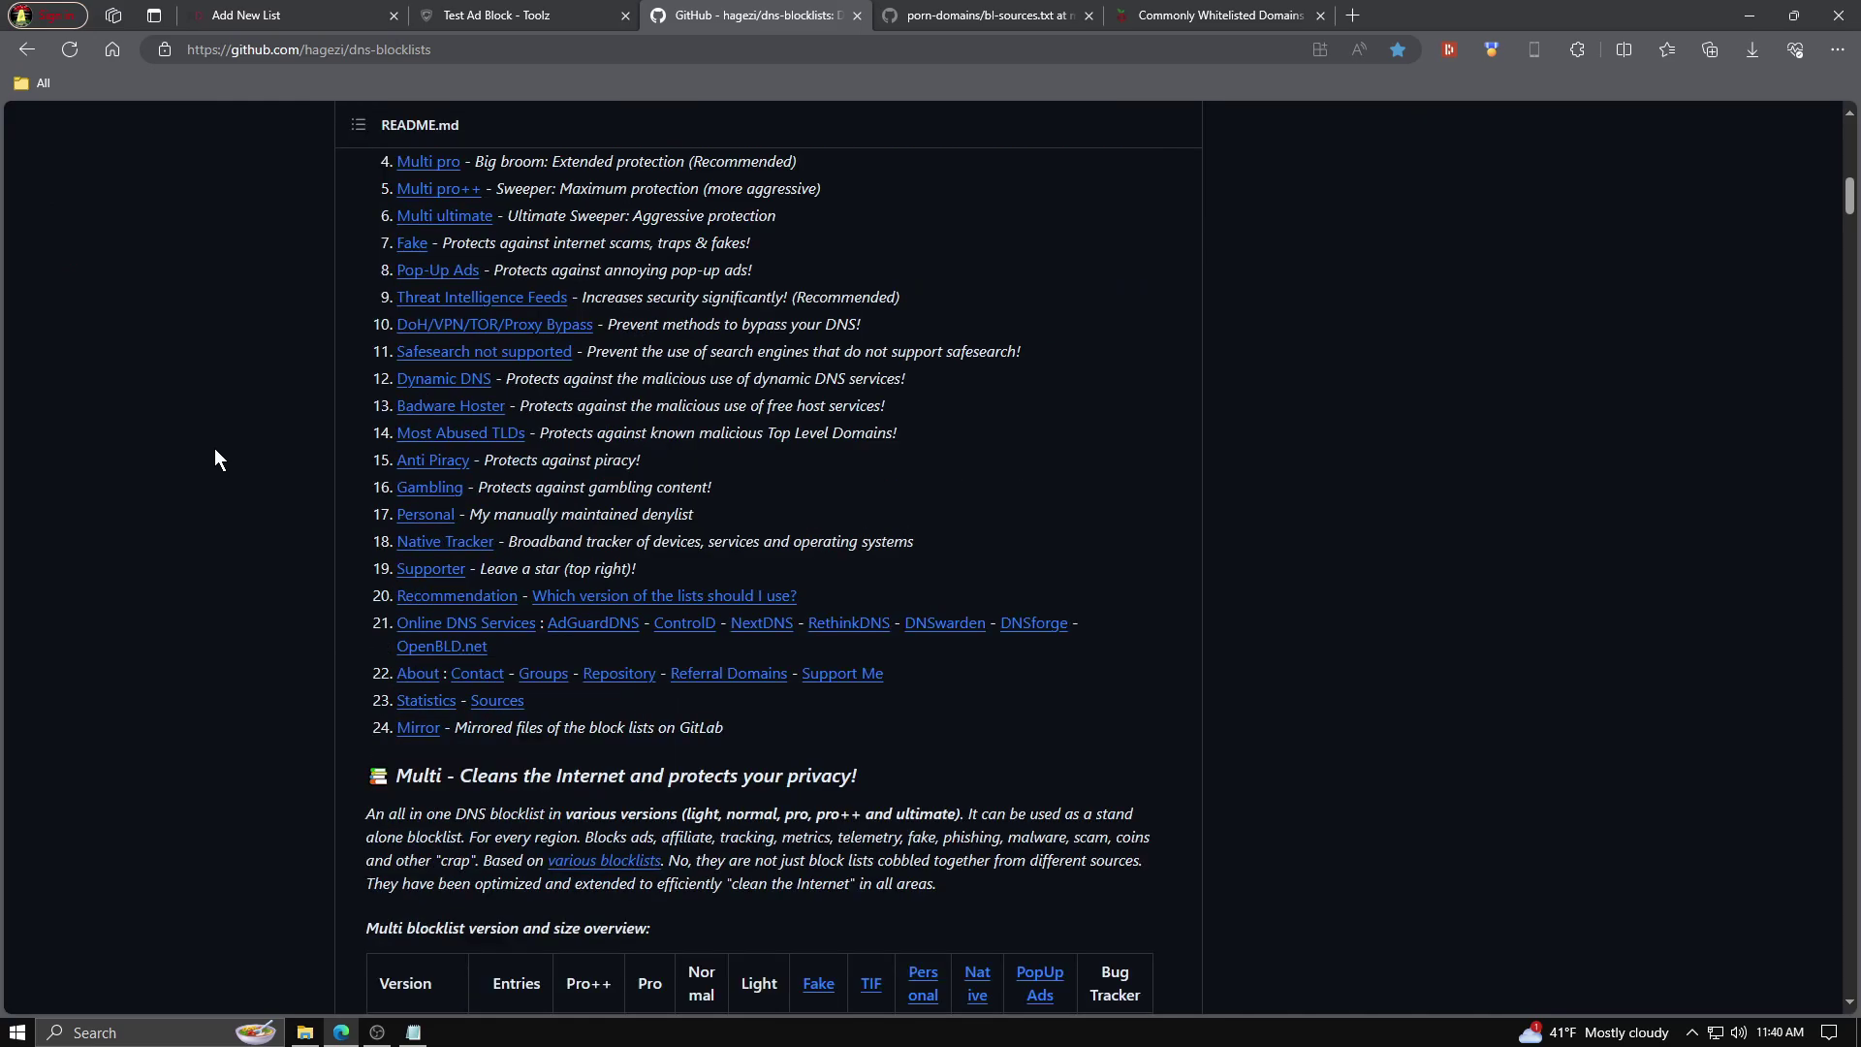
{"action": "scroll", "coordinate": [218, 456], "scroll_direction": "down", "scroll_amount": 4}
{"action": "scroll", "coordinate": [219, 444], "scroll_direction": "down", "scroll_amount": 5}
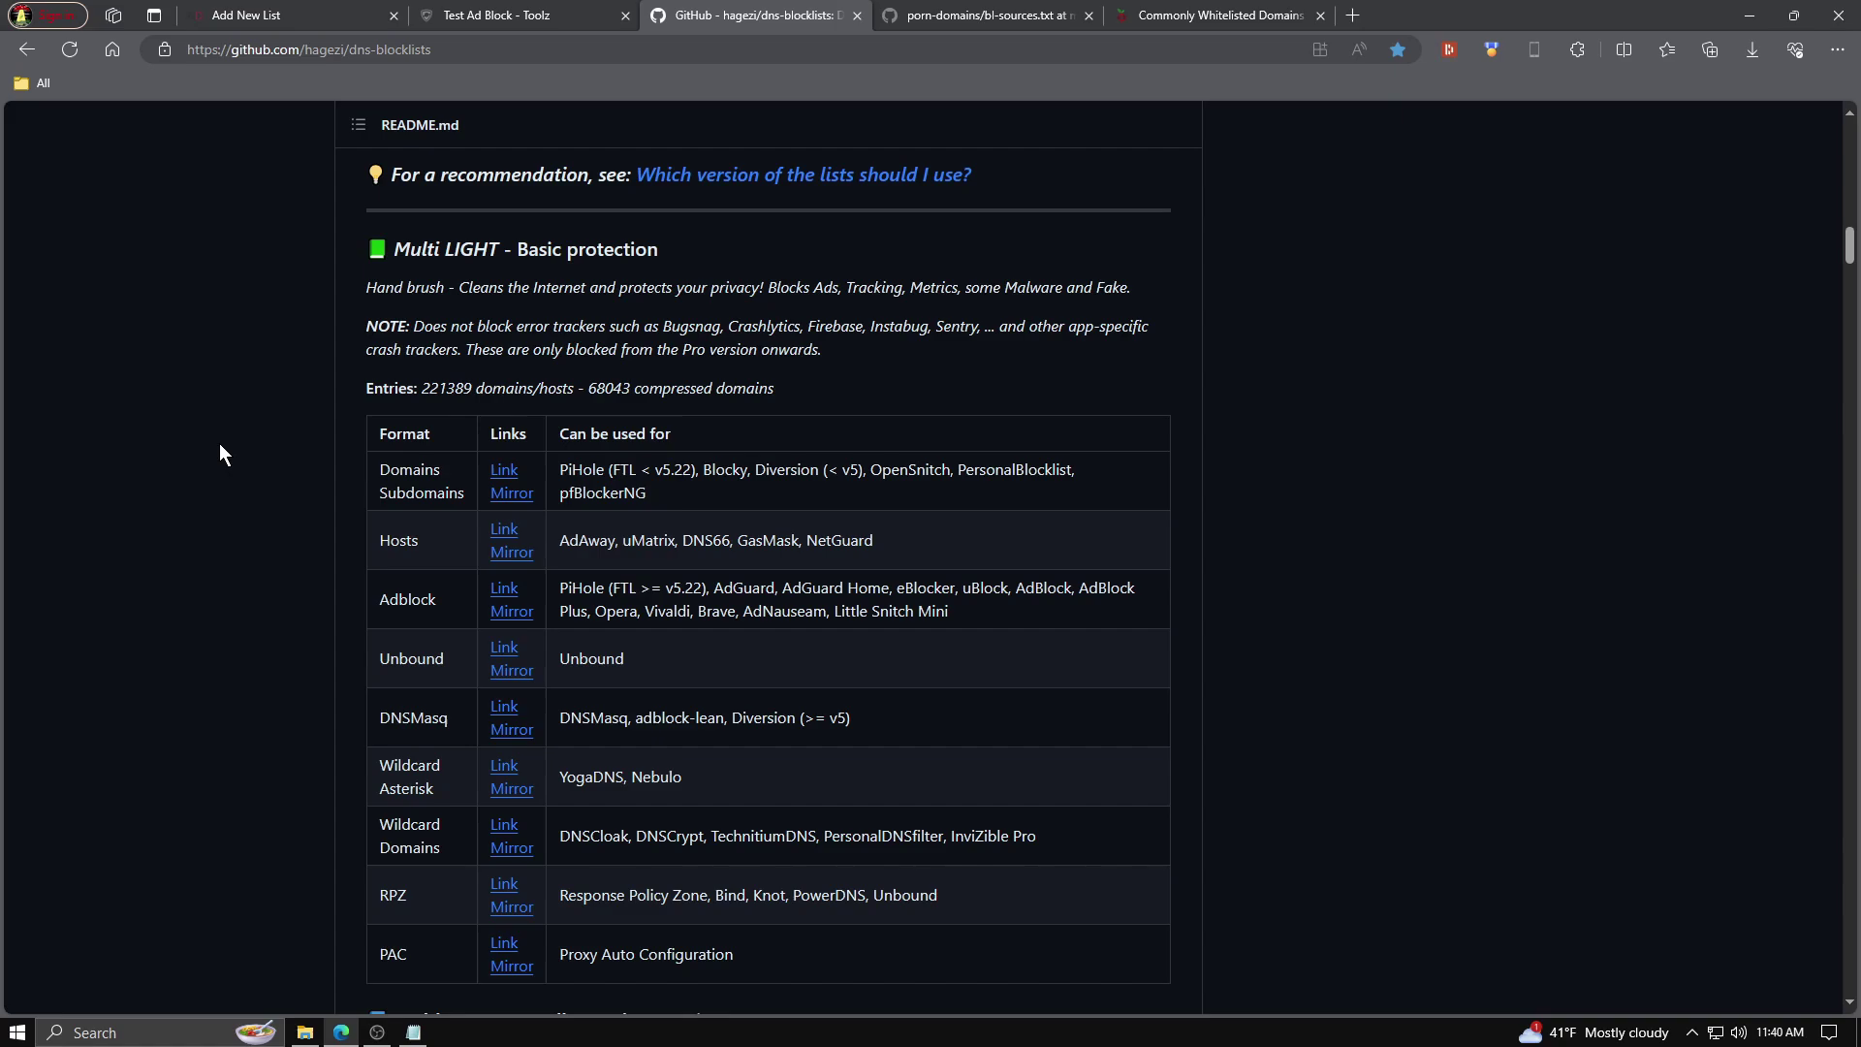
{"action": "scroll", "coordinate": [219, 444], "scroll_direction": "up", "scroll_amount": 10}
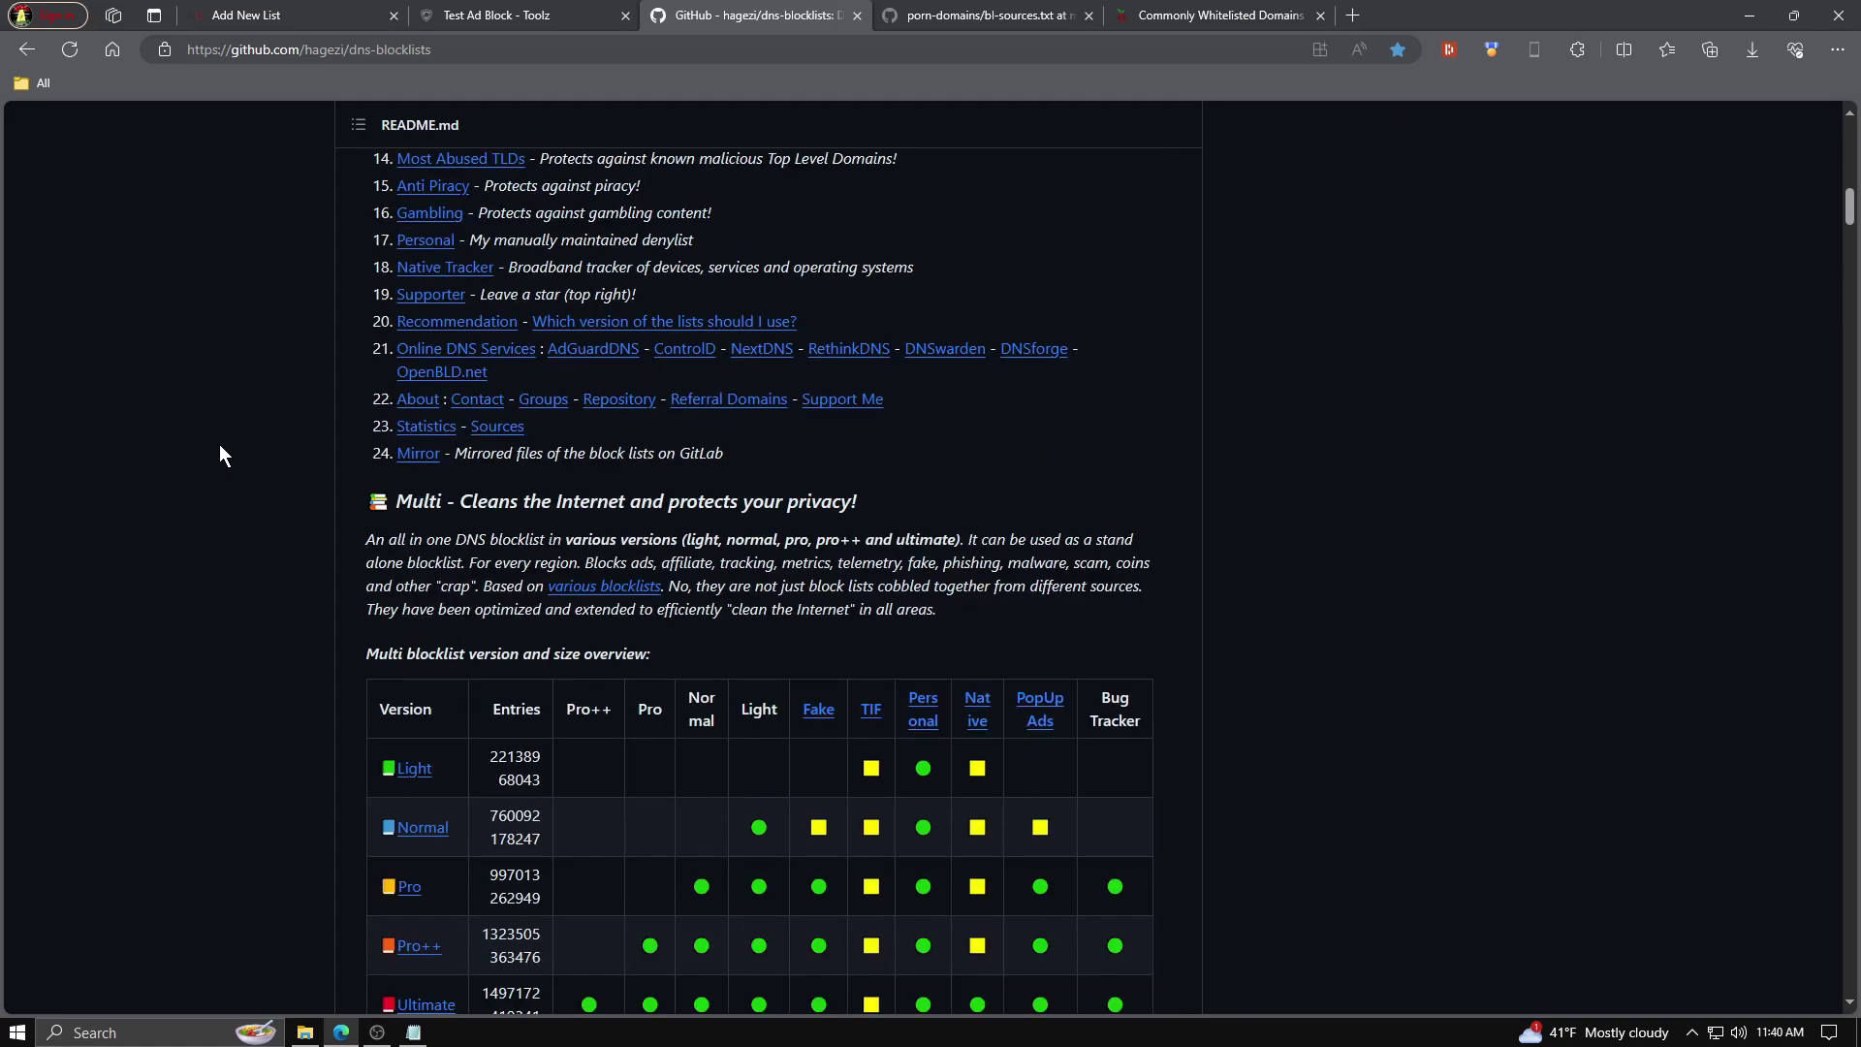
{"action": "scroll", "coordinate": [219, 454], "scroll_direction": "up", "scroll_amount": 3}
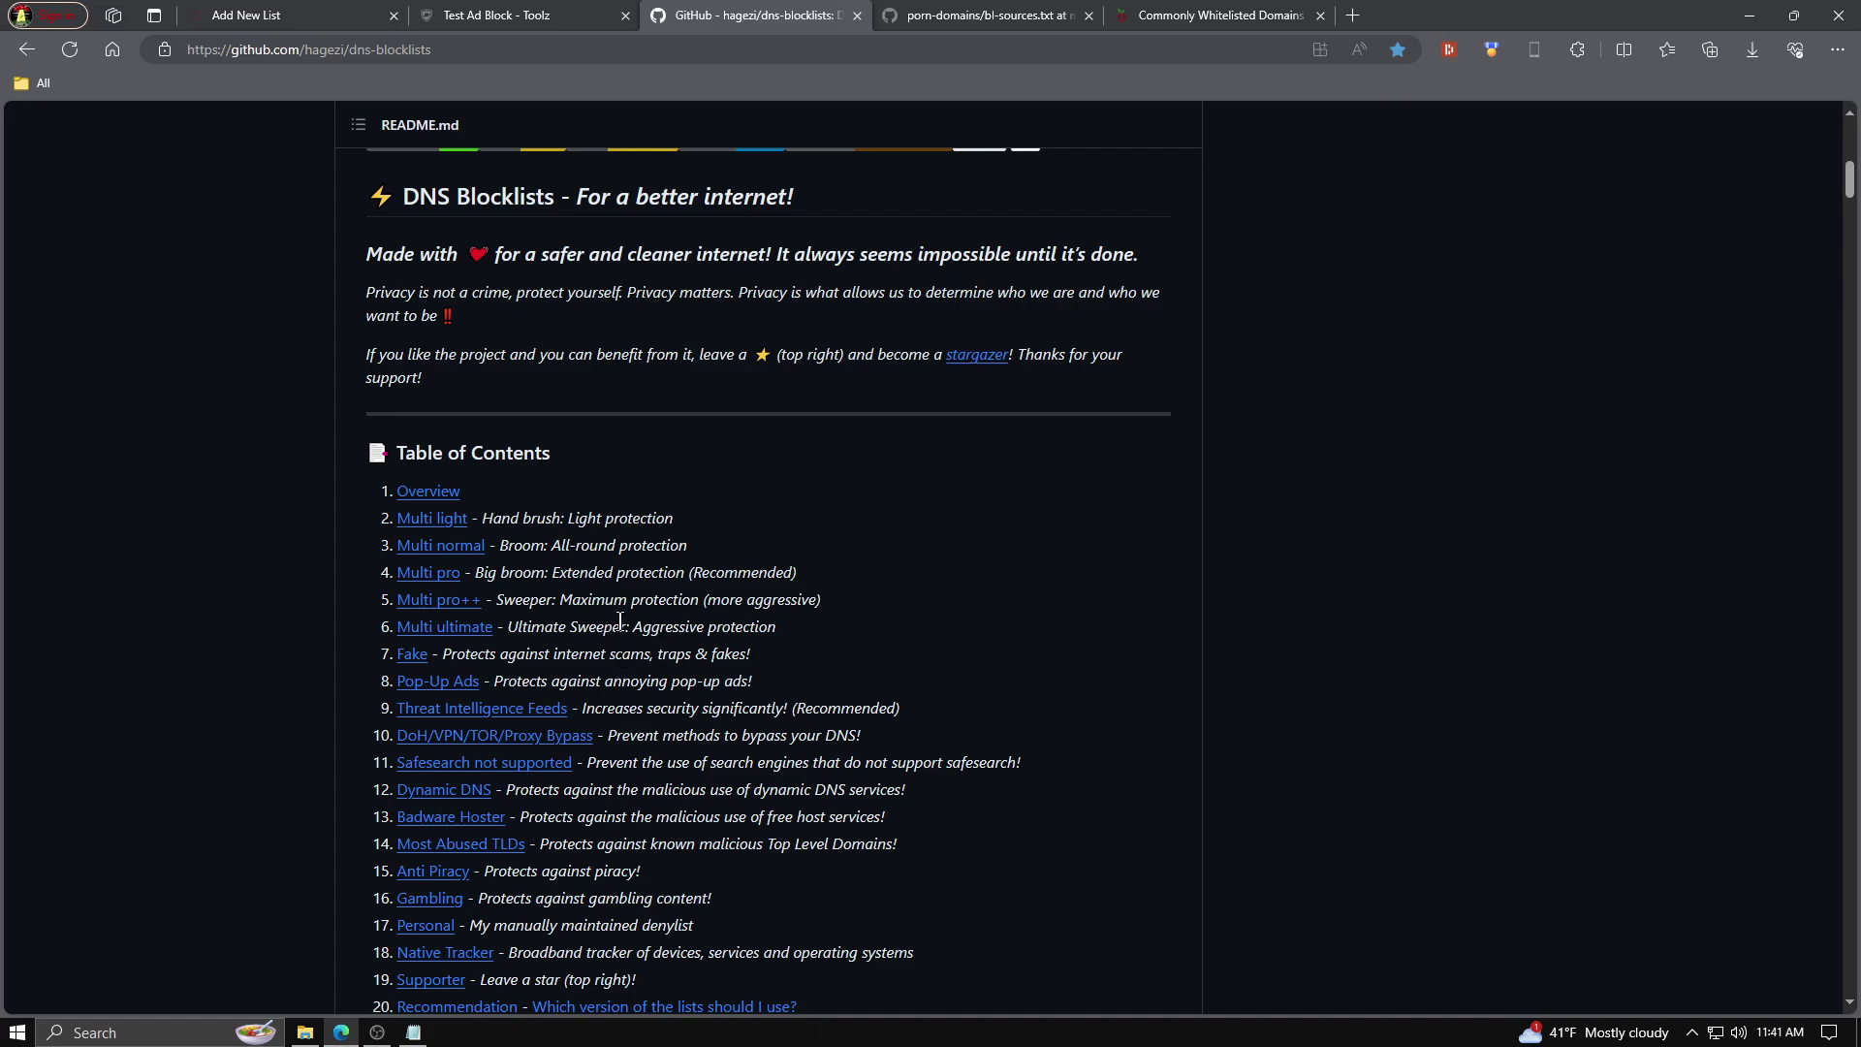
- Jump from the Table of Contents to the Multi NORMAL section with its 760092-entry formats table
{"action": "left_click", "coordinate": [455, 552]}
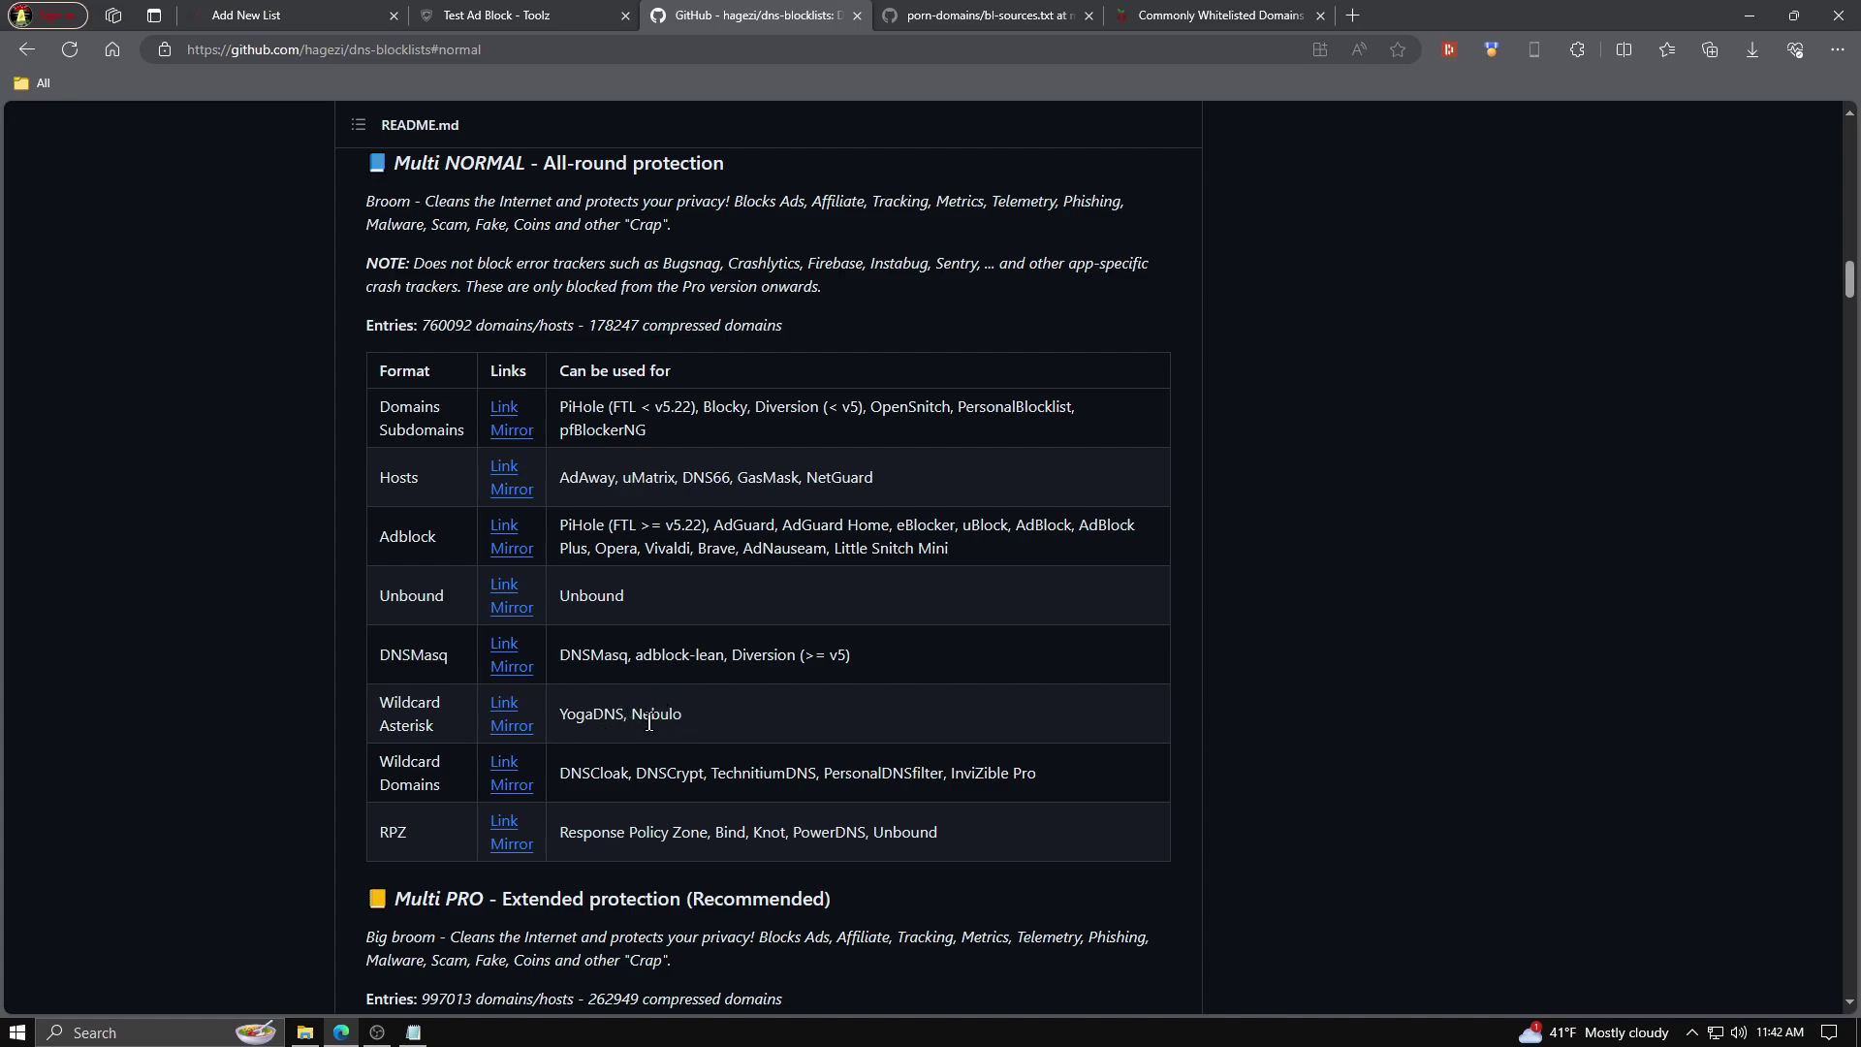
- Open the GitLab Wildcard Asterisk mirror multi.txt in a new tab, declining translation
{"action": "right_click", "coordinate": [509, 713]}
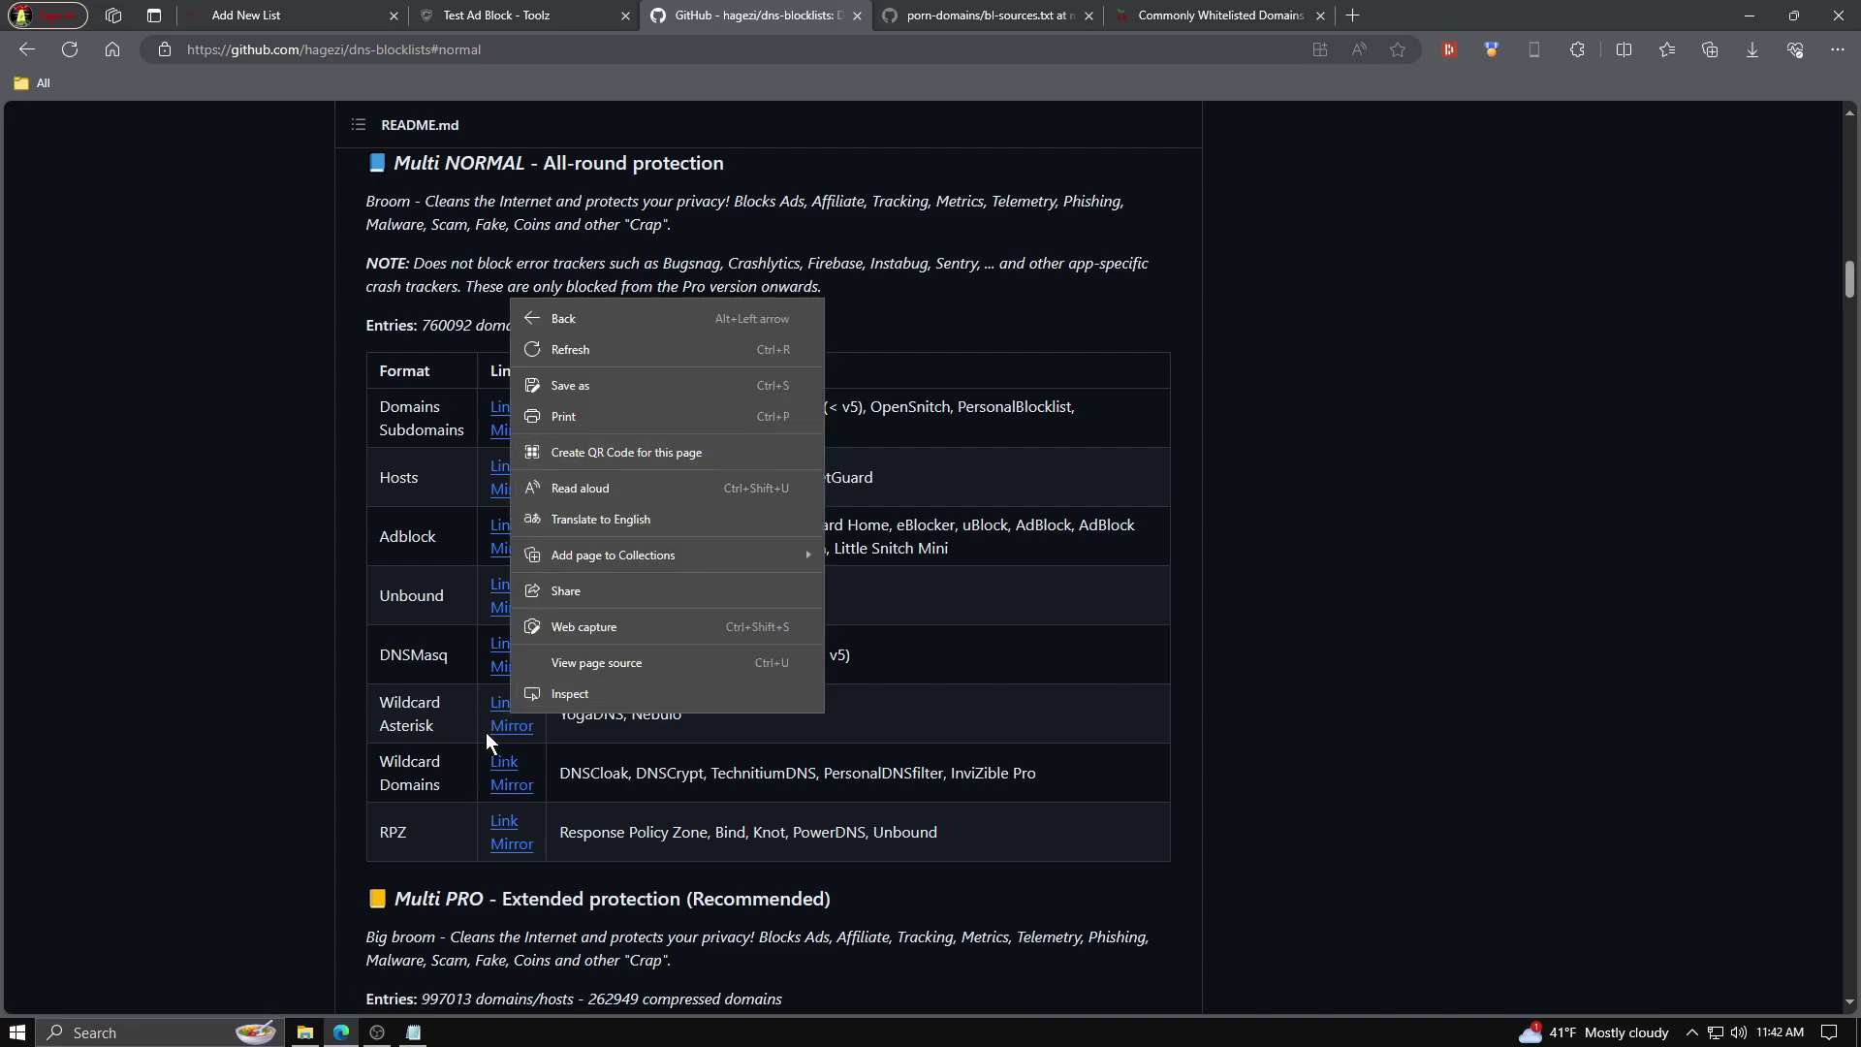
{"action": "right_click", "coordinate": [502, 718]}
{"action": "left_click", "coordinate": [621, 431]}
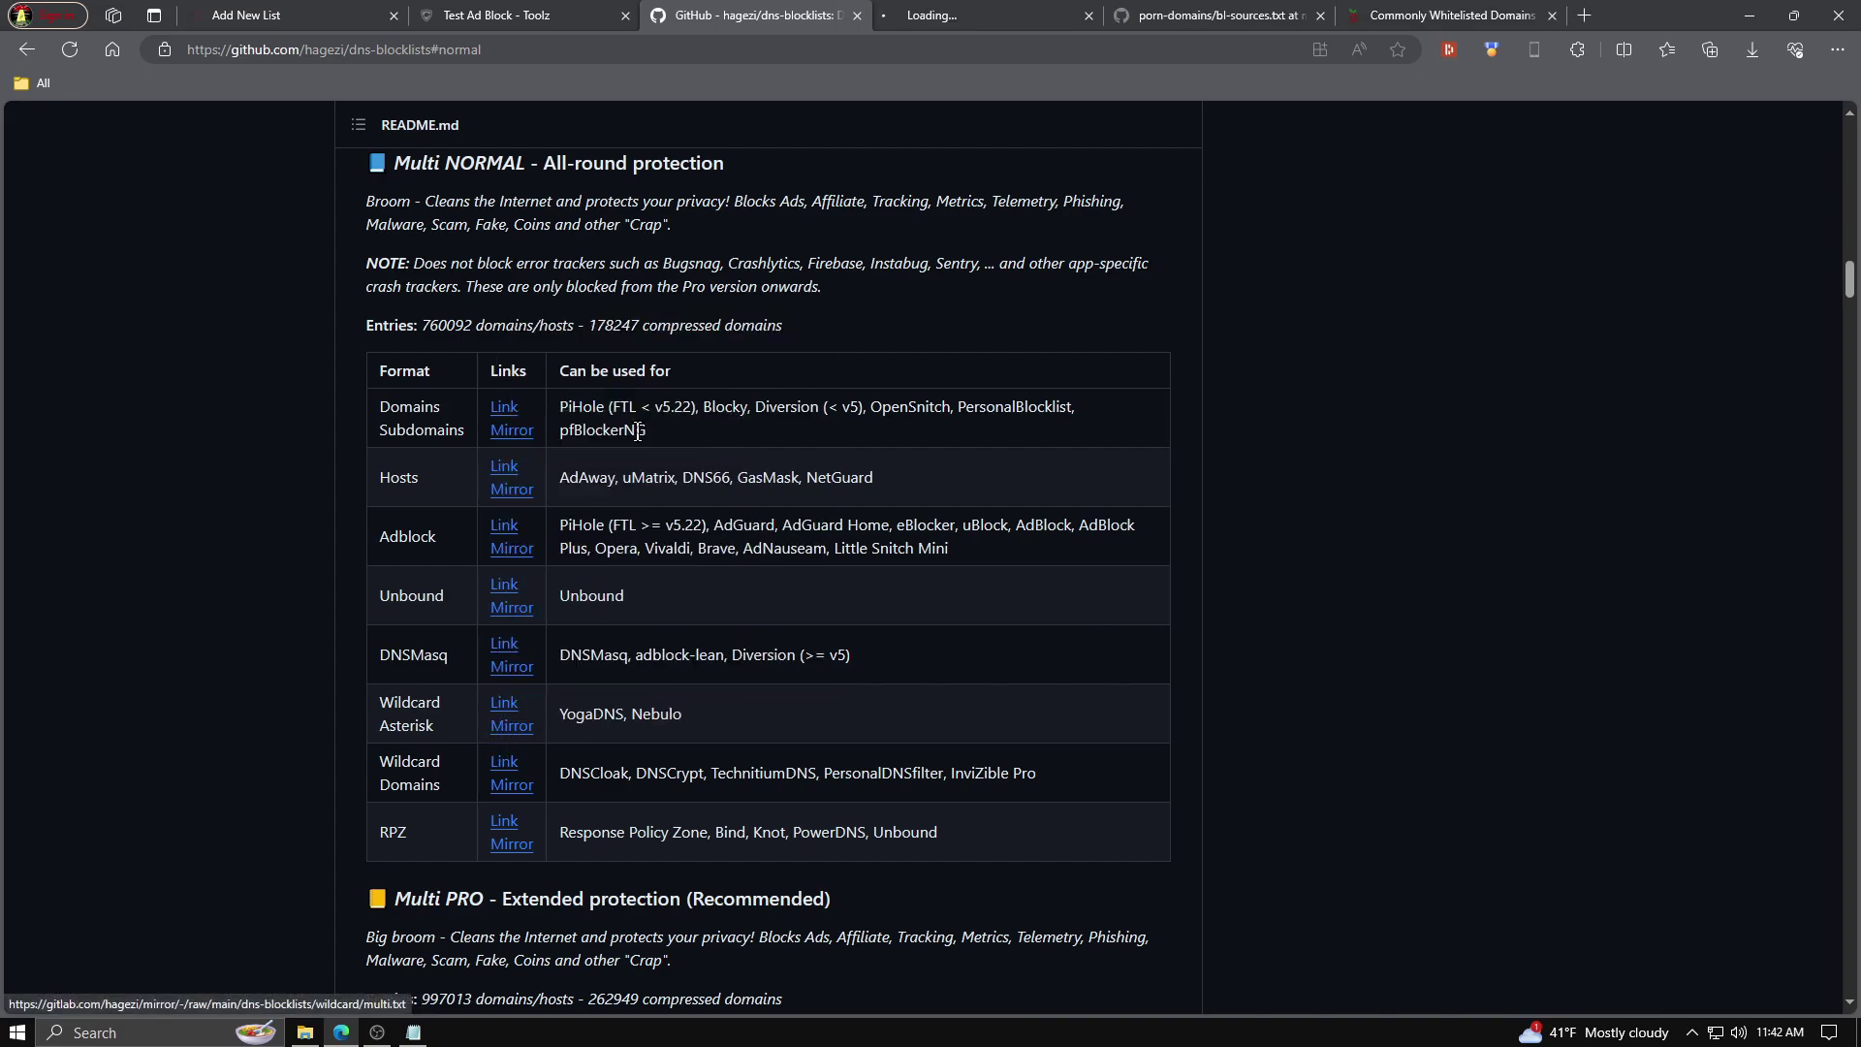
{"action": "left_click", "coordinate": [992, 15]}
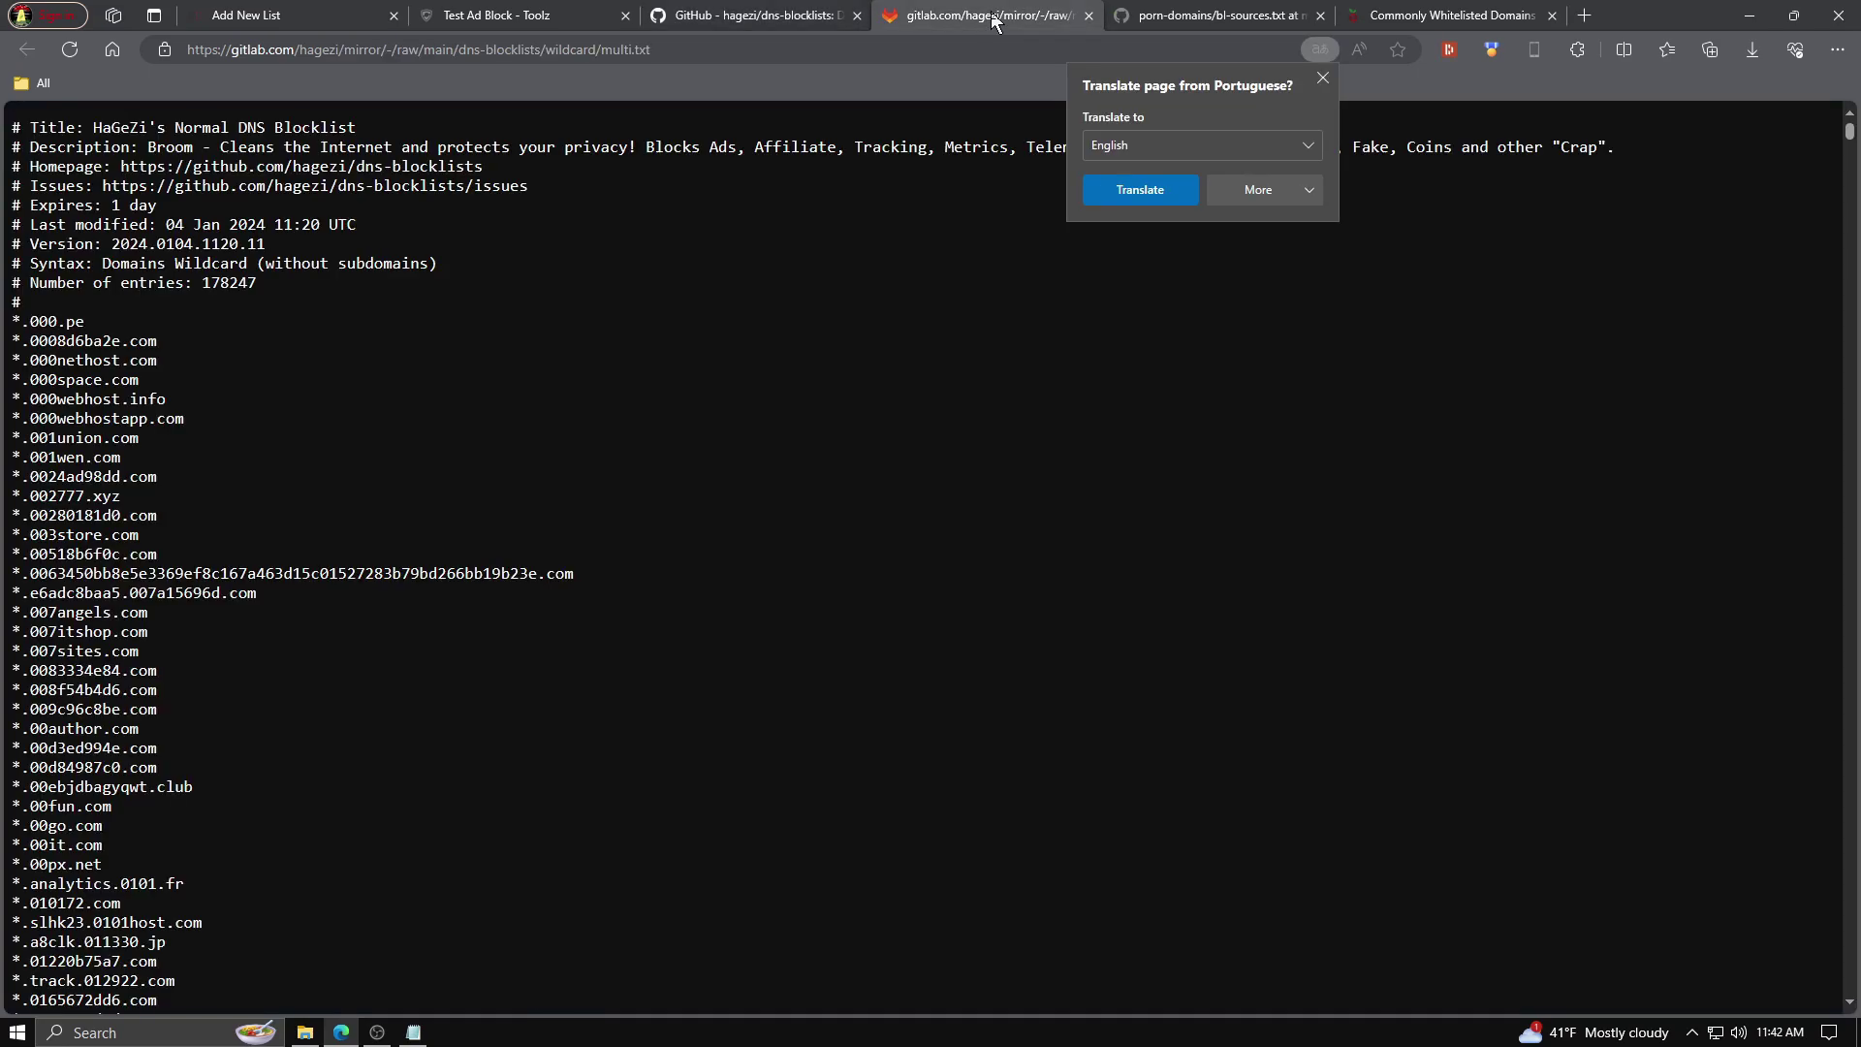
{"action": "left_click", "coordinate": [1324, 78]}
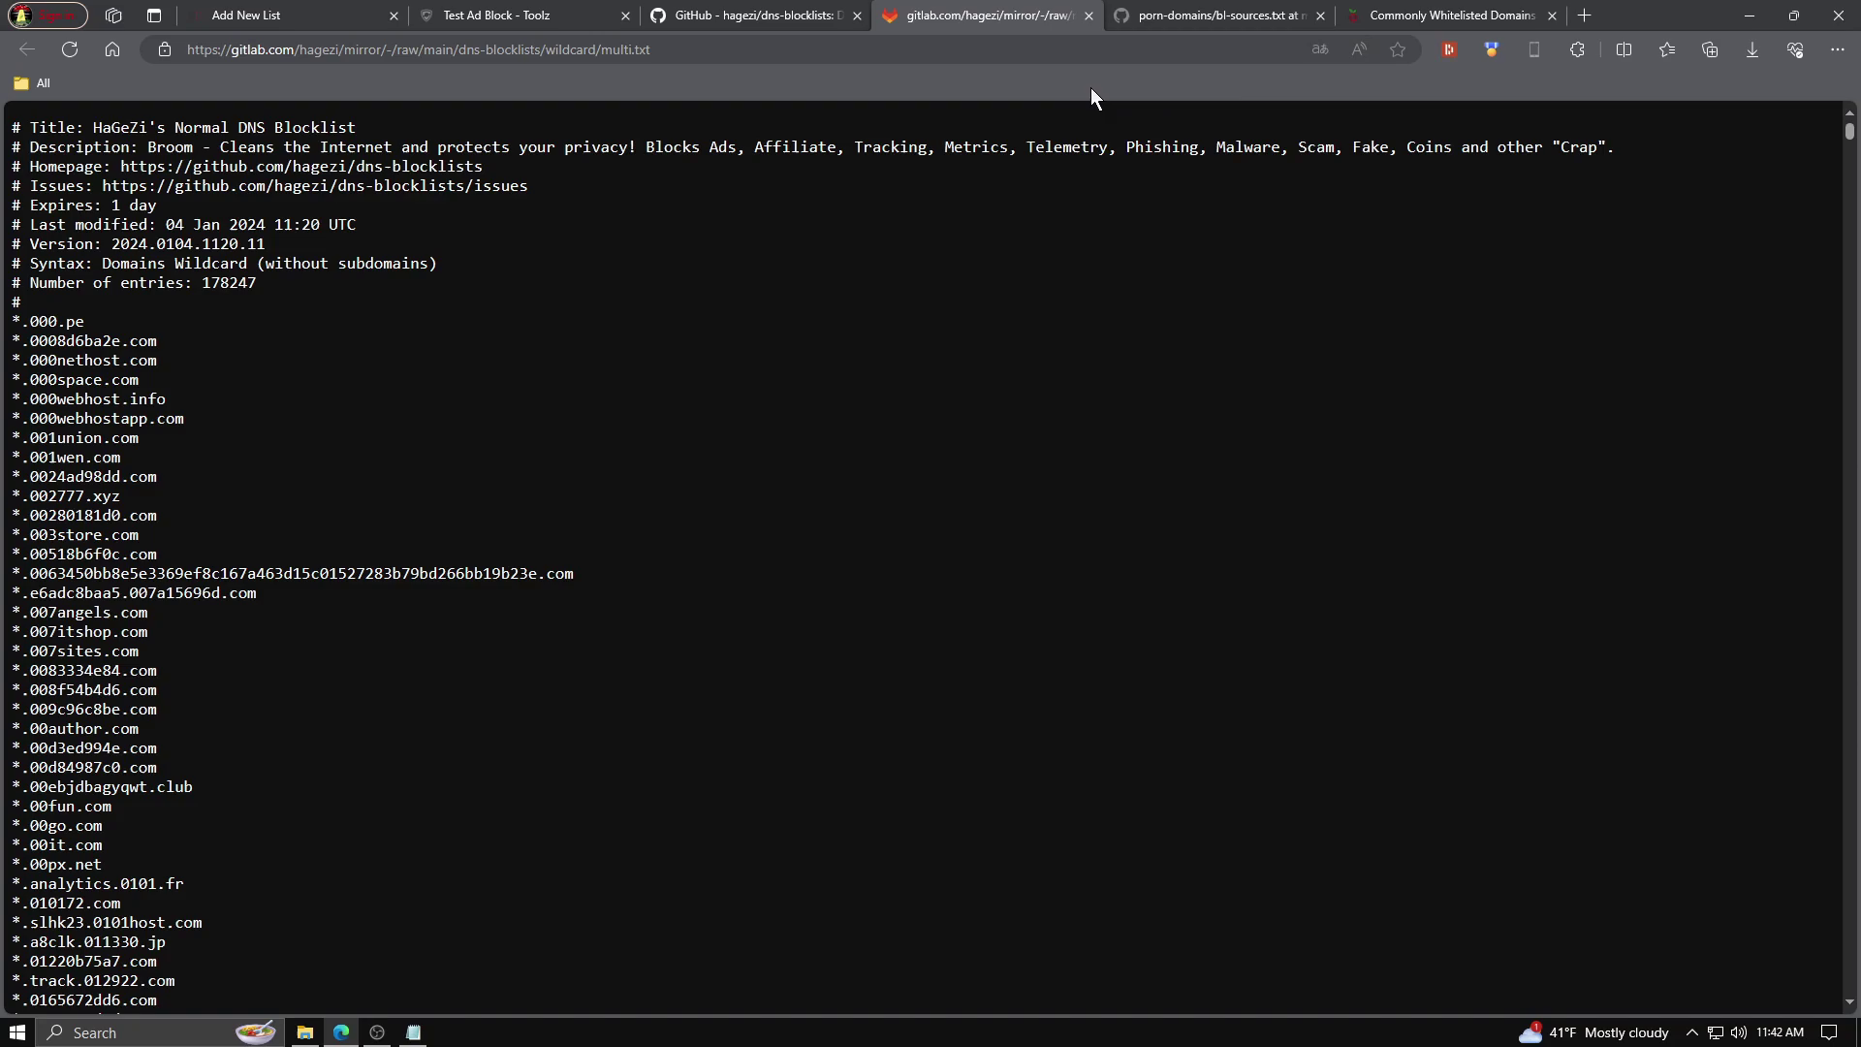
- Copy the multi.txt page address from the address bar
{"action": "left_click_drag", "start_coordinate": [651, 49], "coordinate": [172, 60]}
{"action": "right_click", "coordinate": [229, 45]}
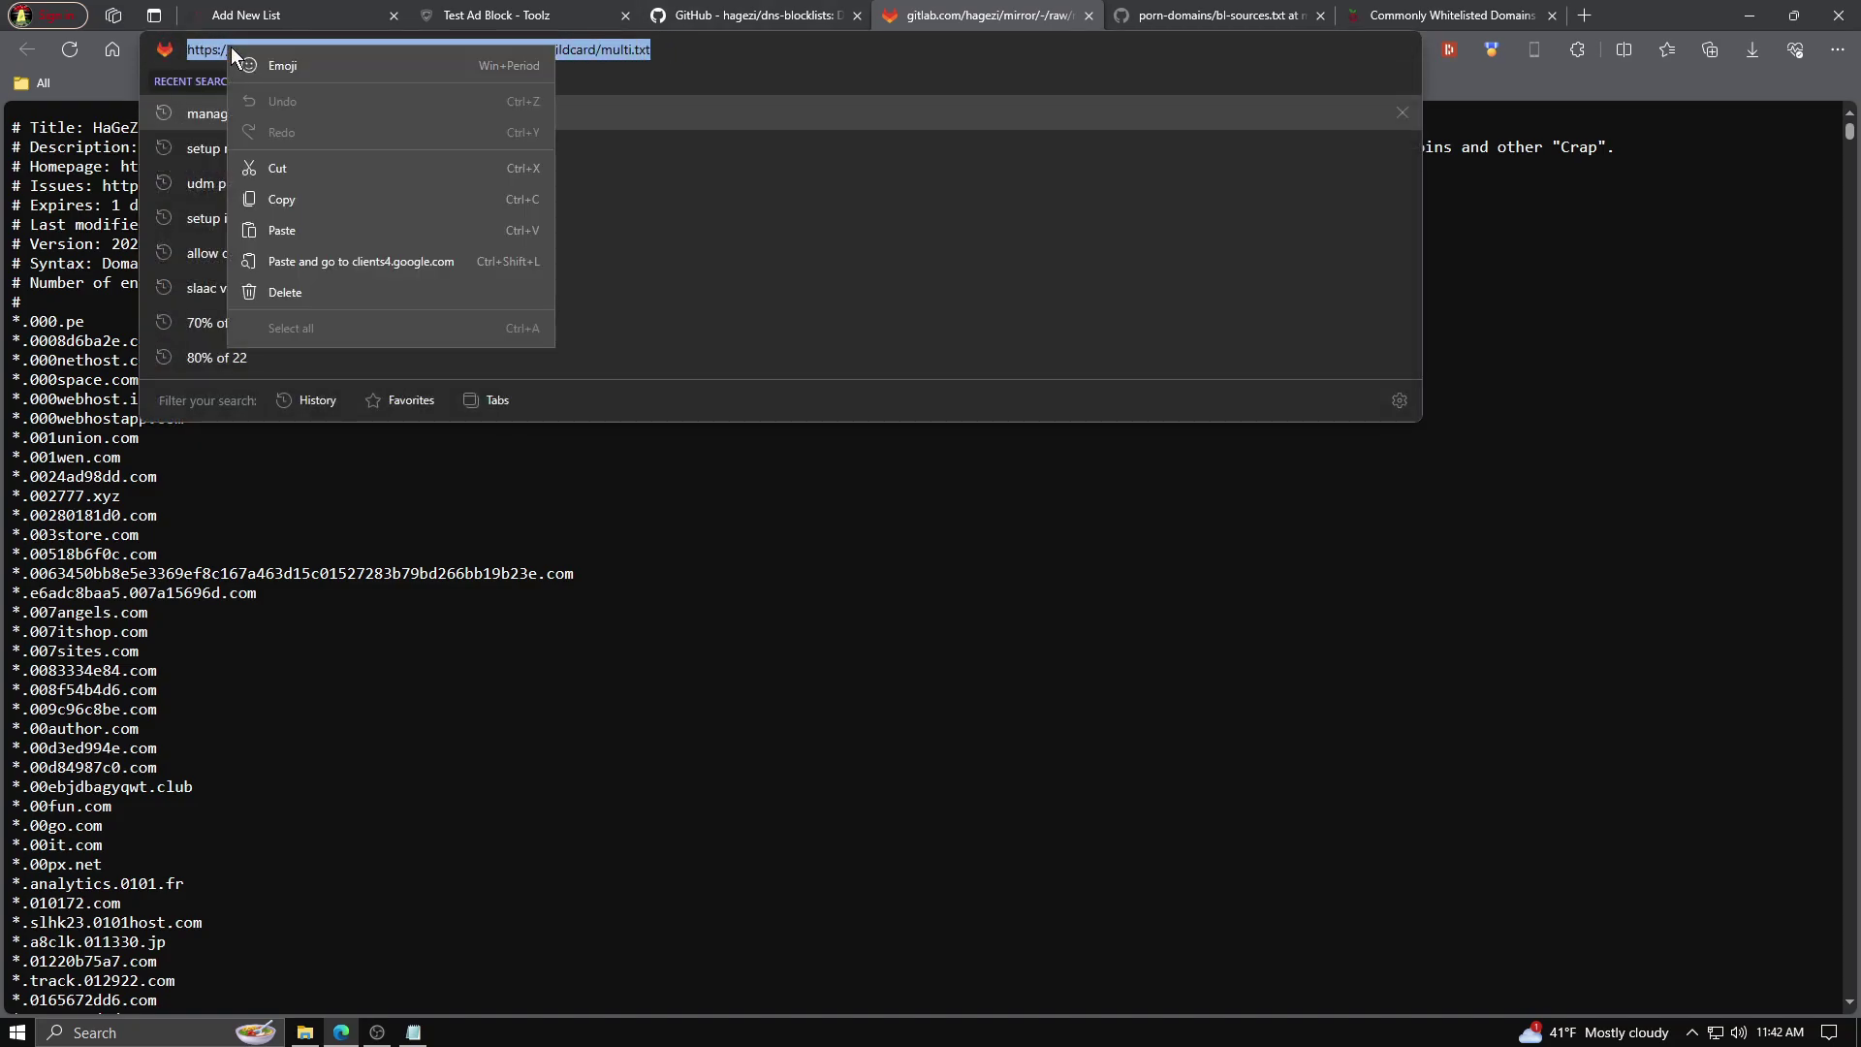
{"action": "left_click", "coordinate": [313, 195]}
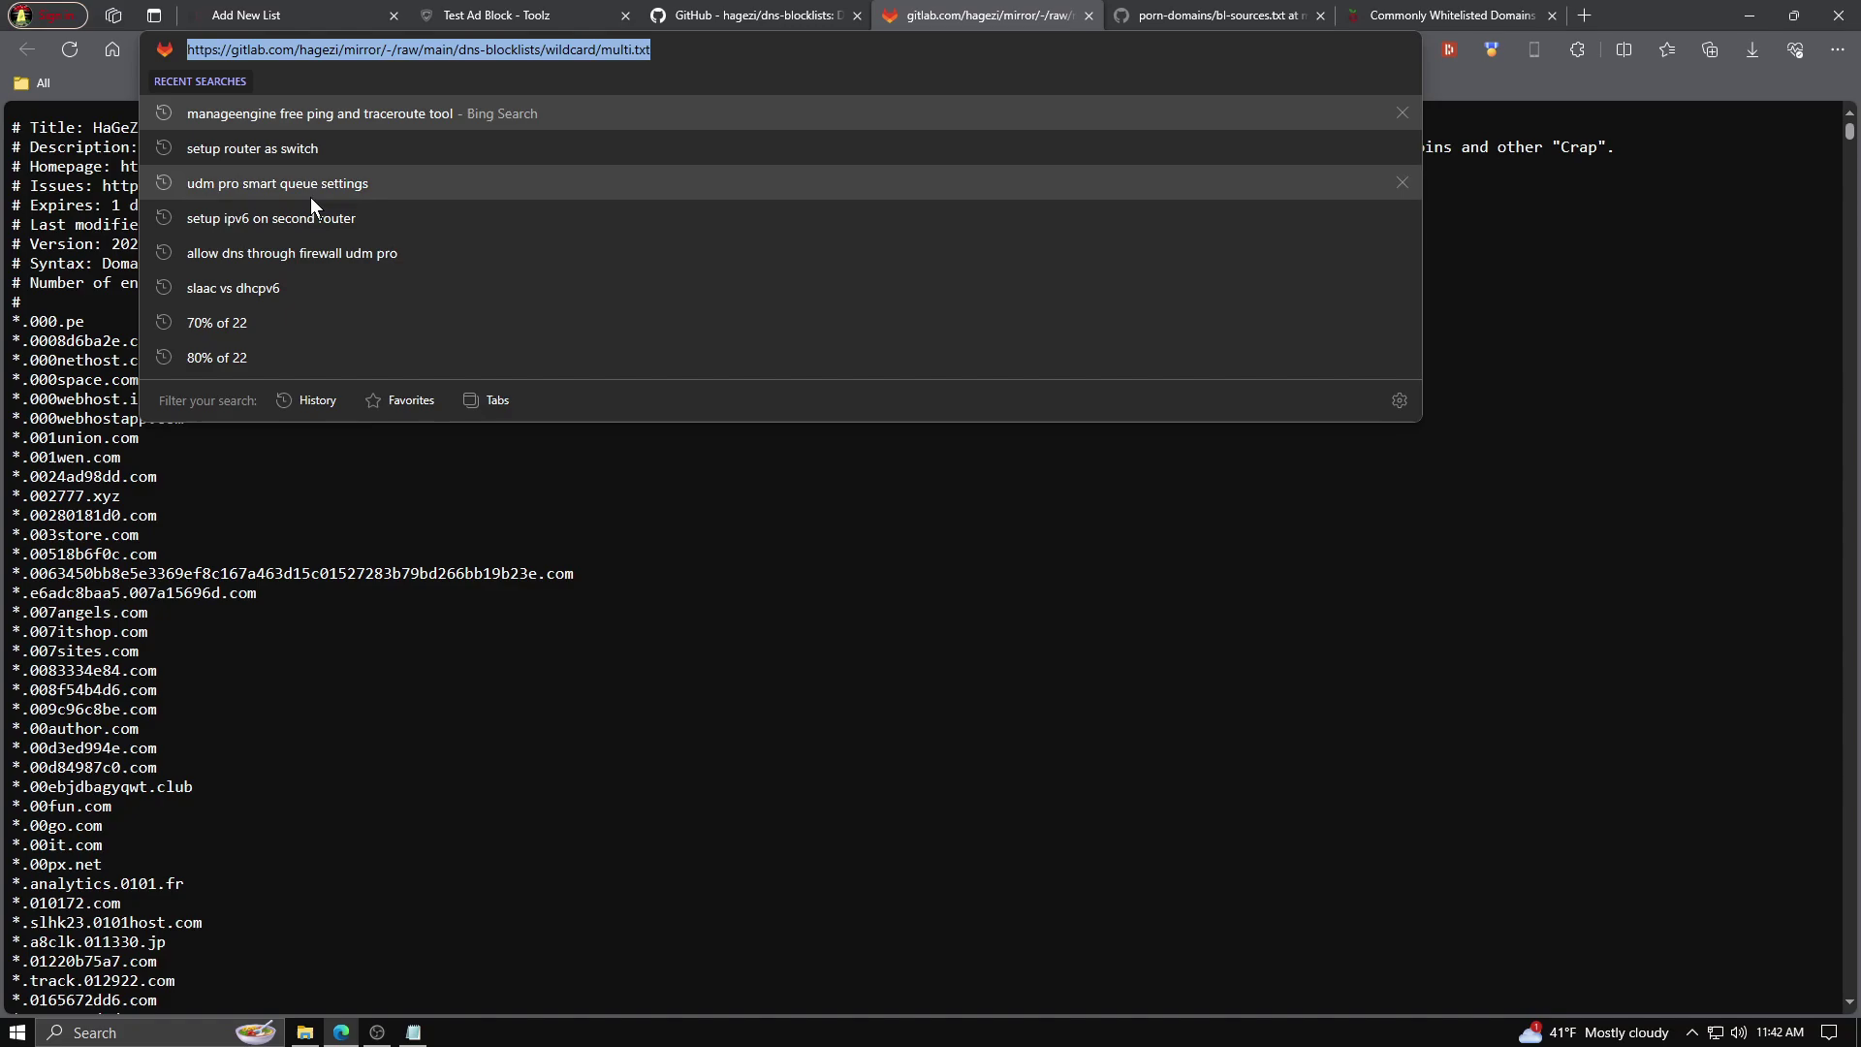
- Paste the multi.txt address into the test list's URL field, then close the form without saving
{"action": "left_click", "coordinate": [260, 16]}
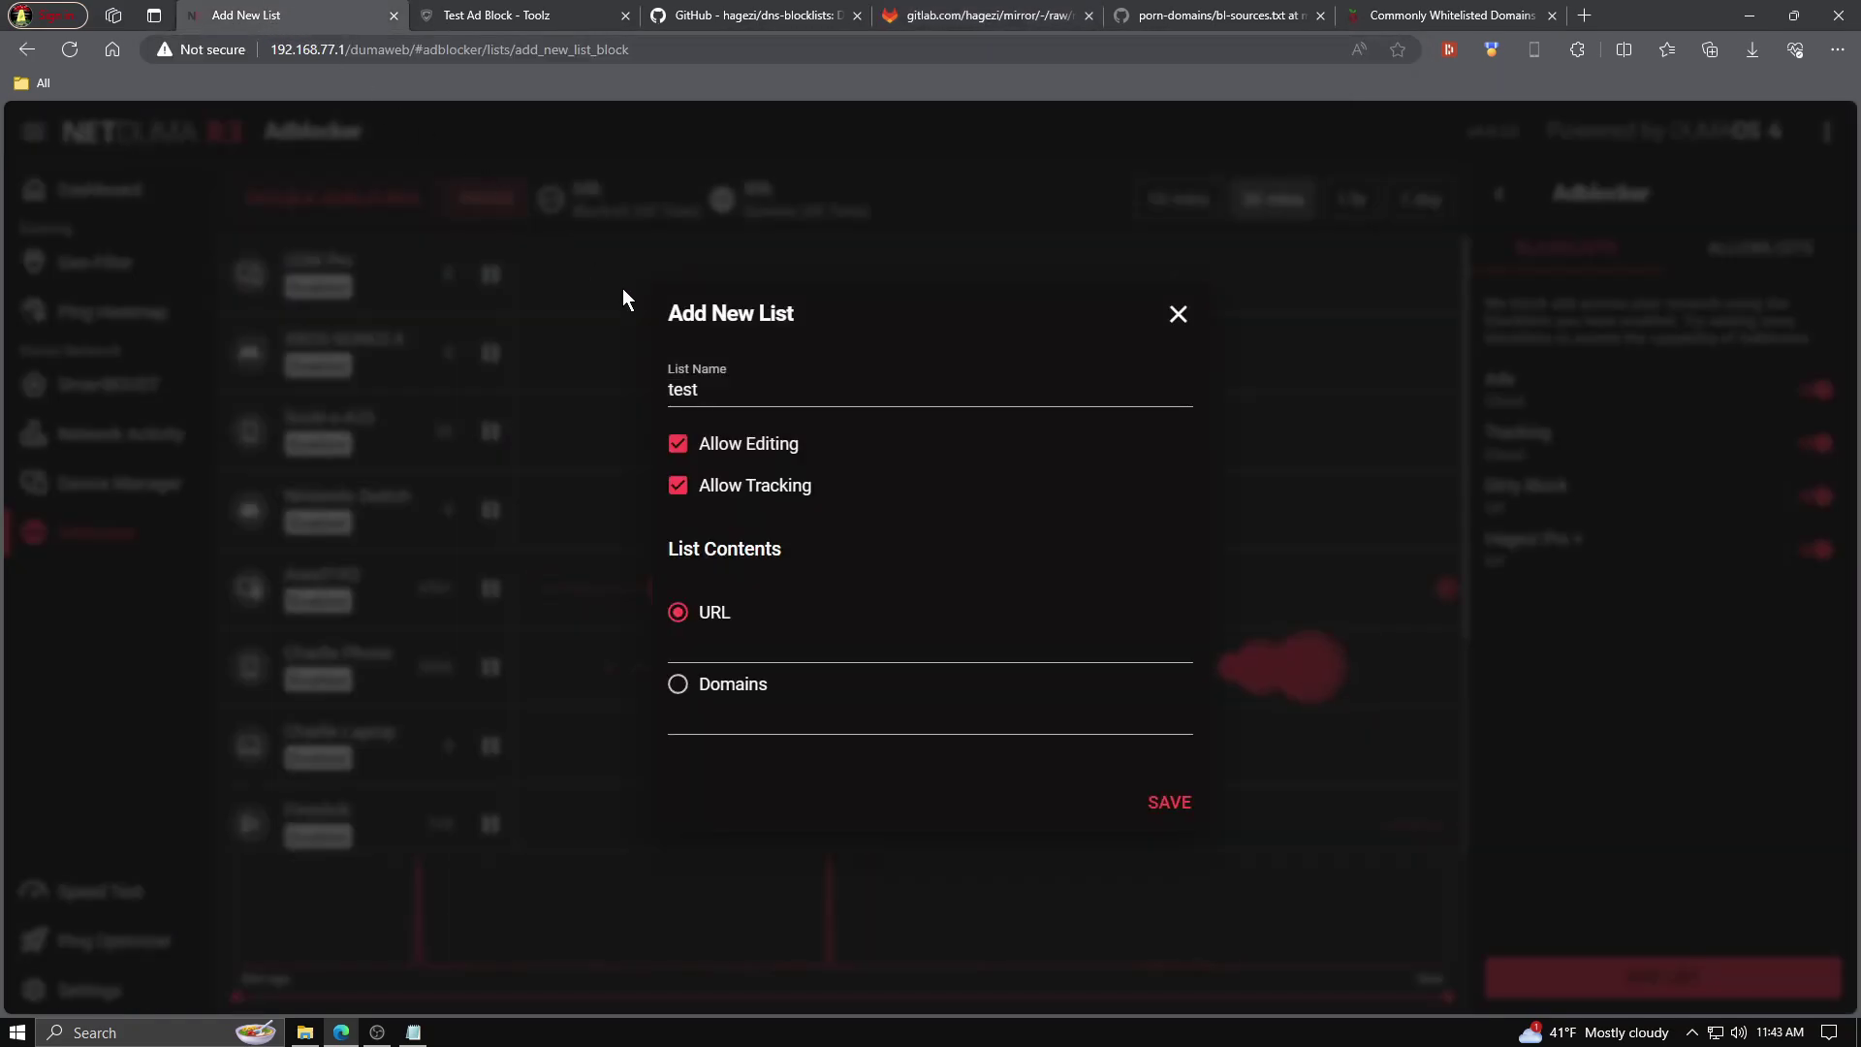
{"action": "right_click", "coordinate": [697, 636]}
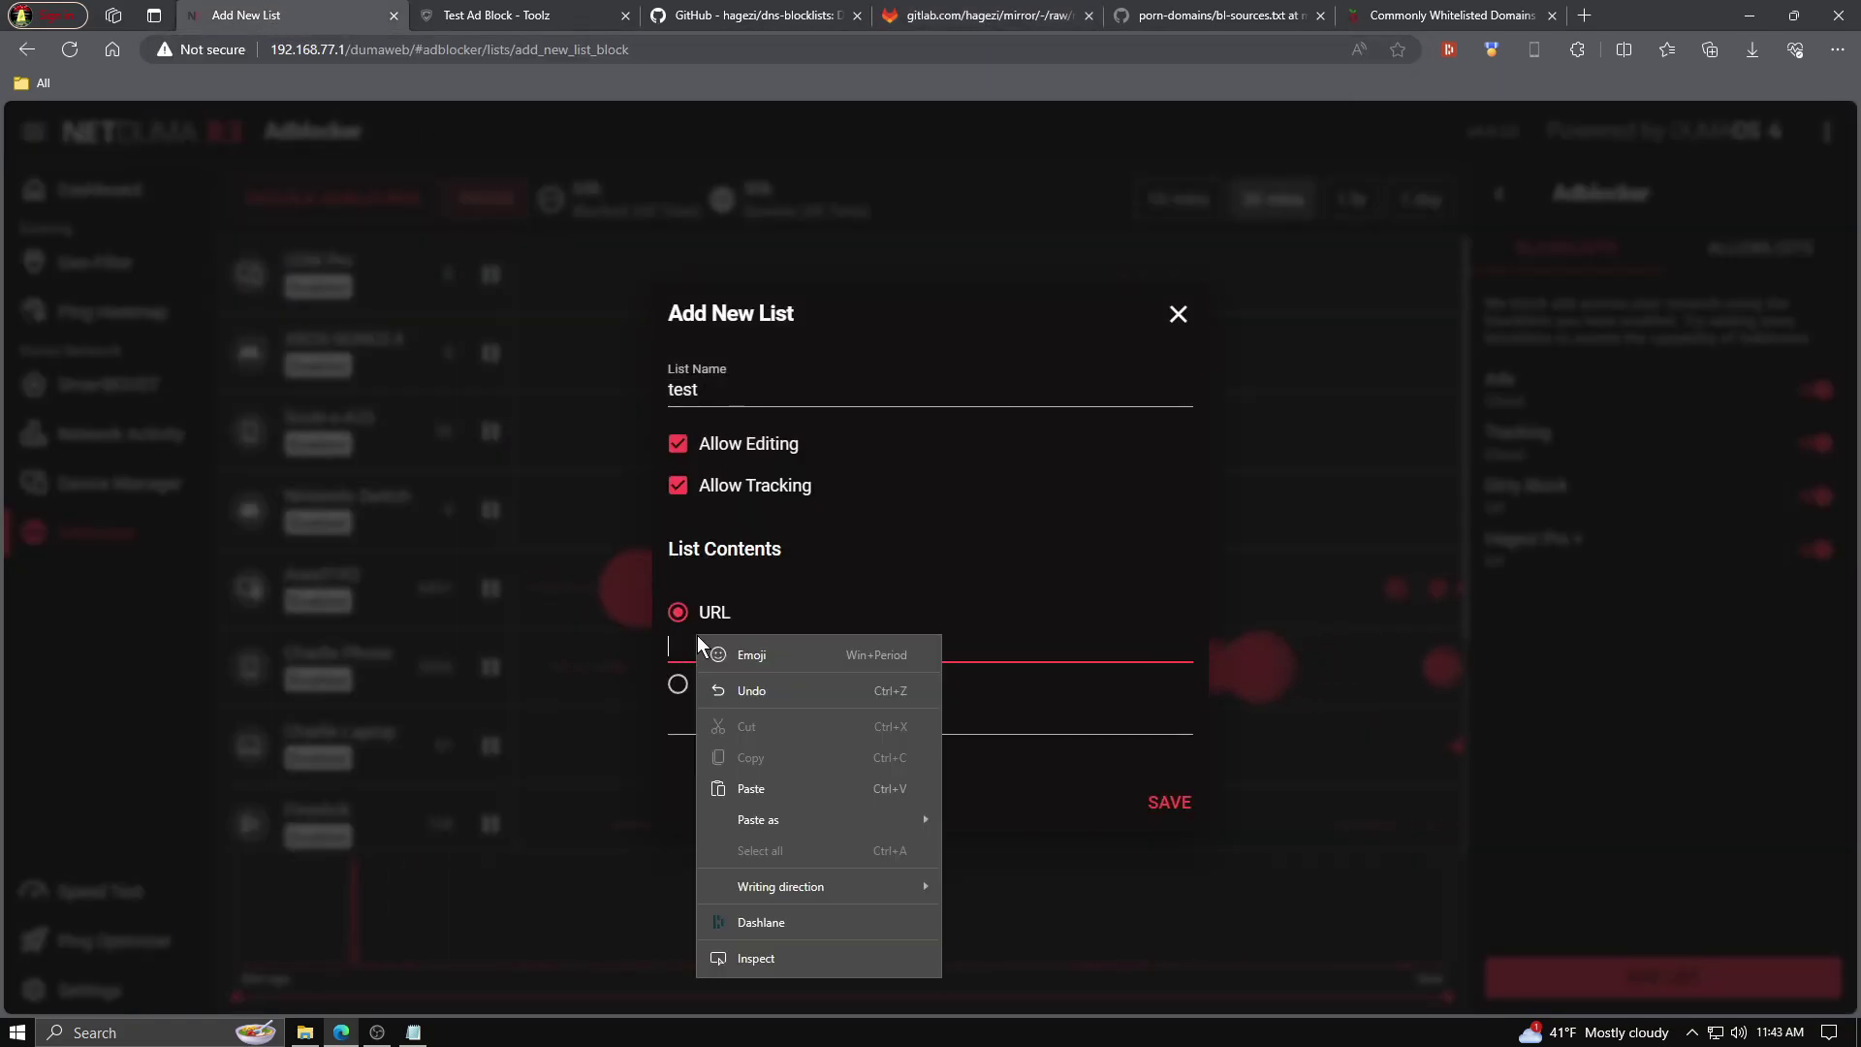
{"action": "left_click", "coordinate": [785, 793]}
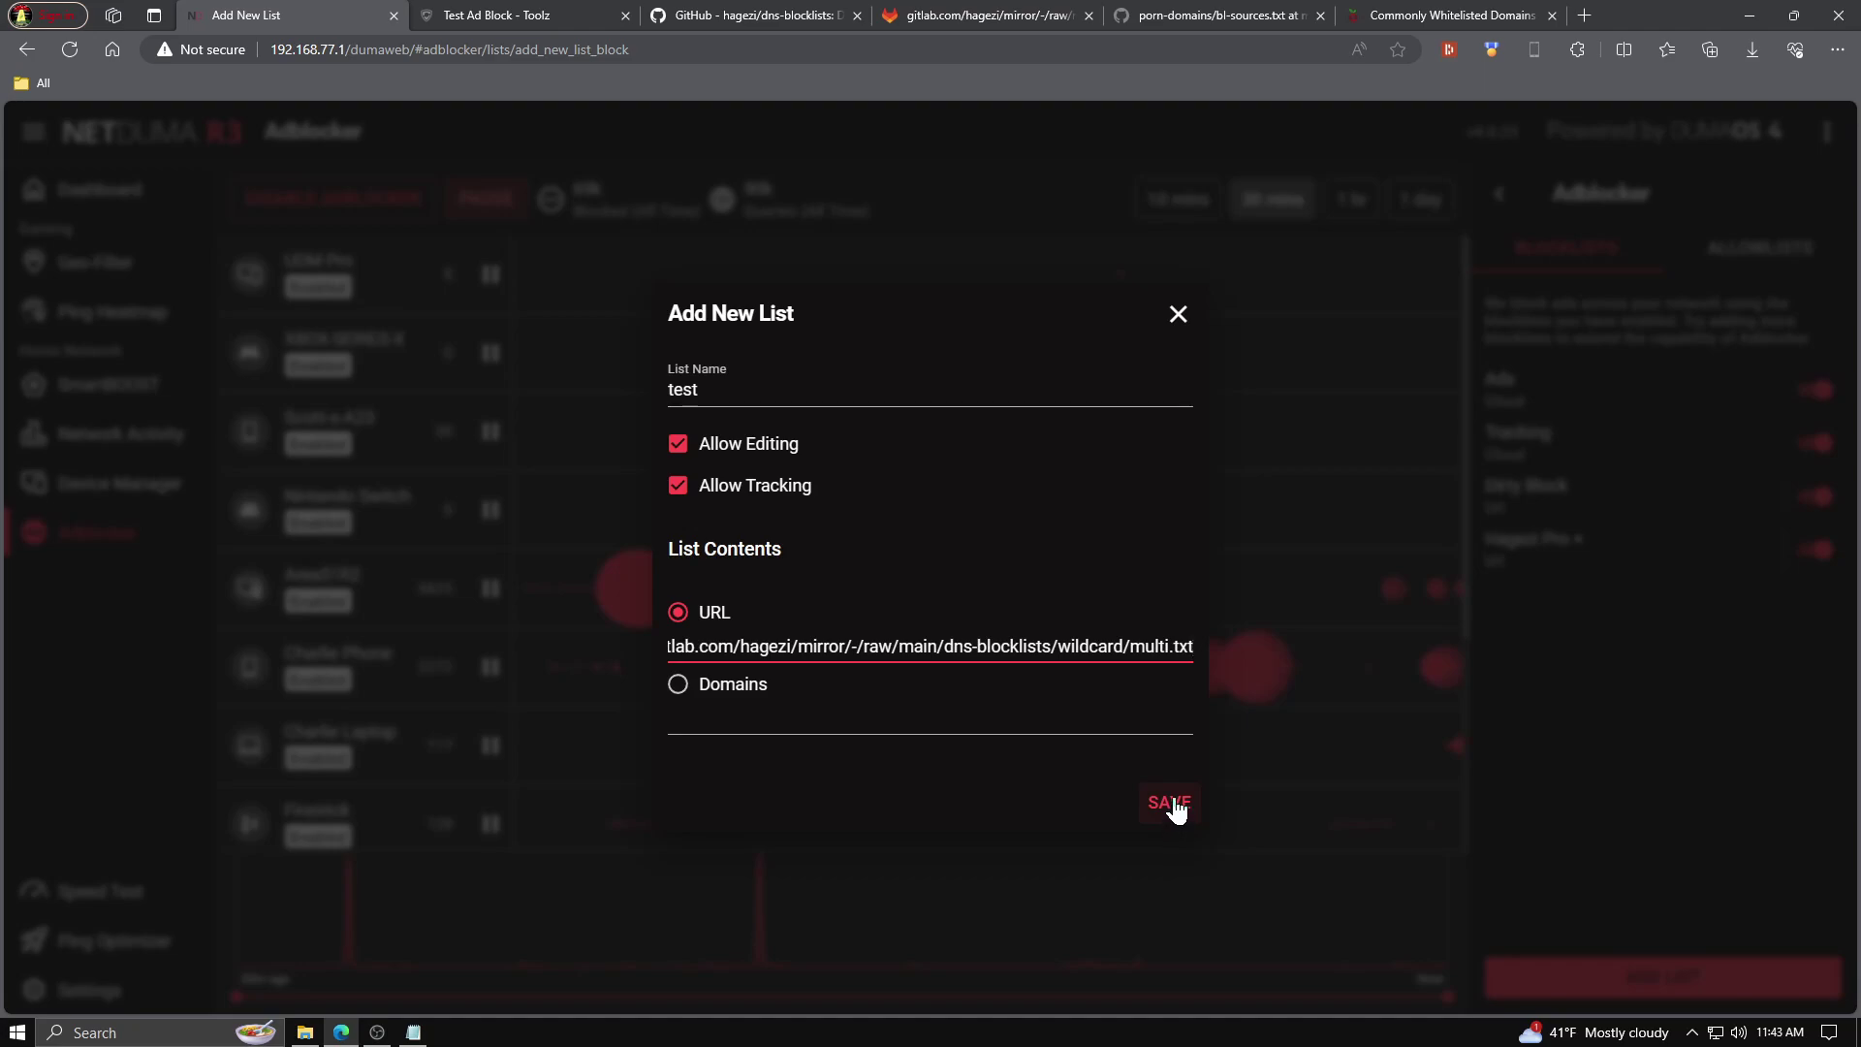
{"action": "left_click", "coordinate": [1177, 320]}
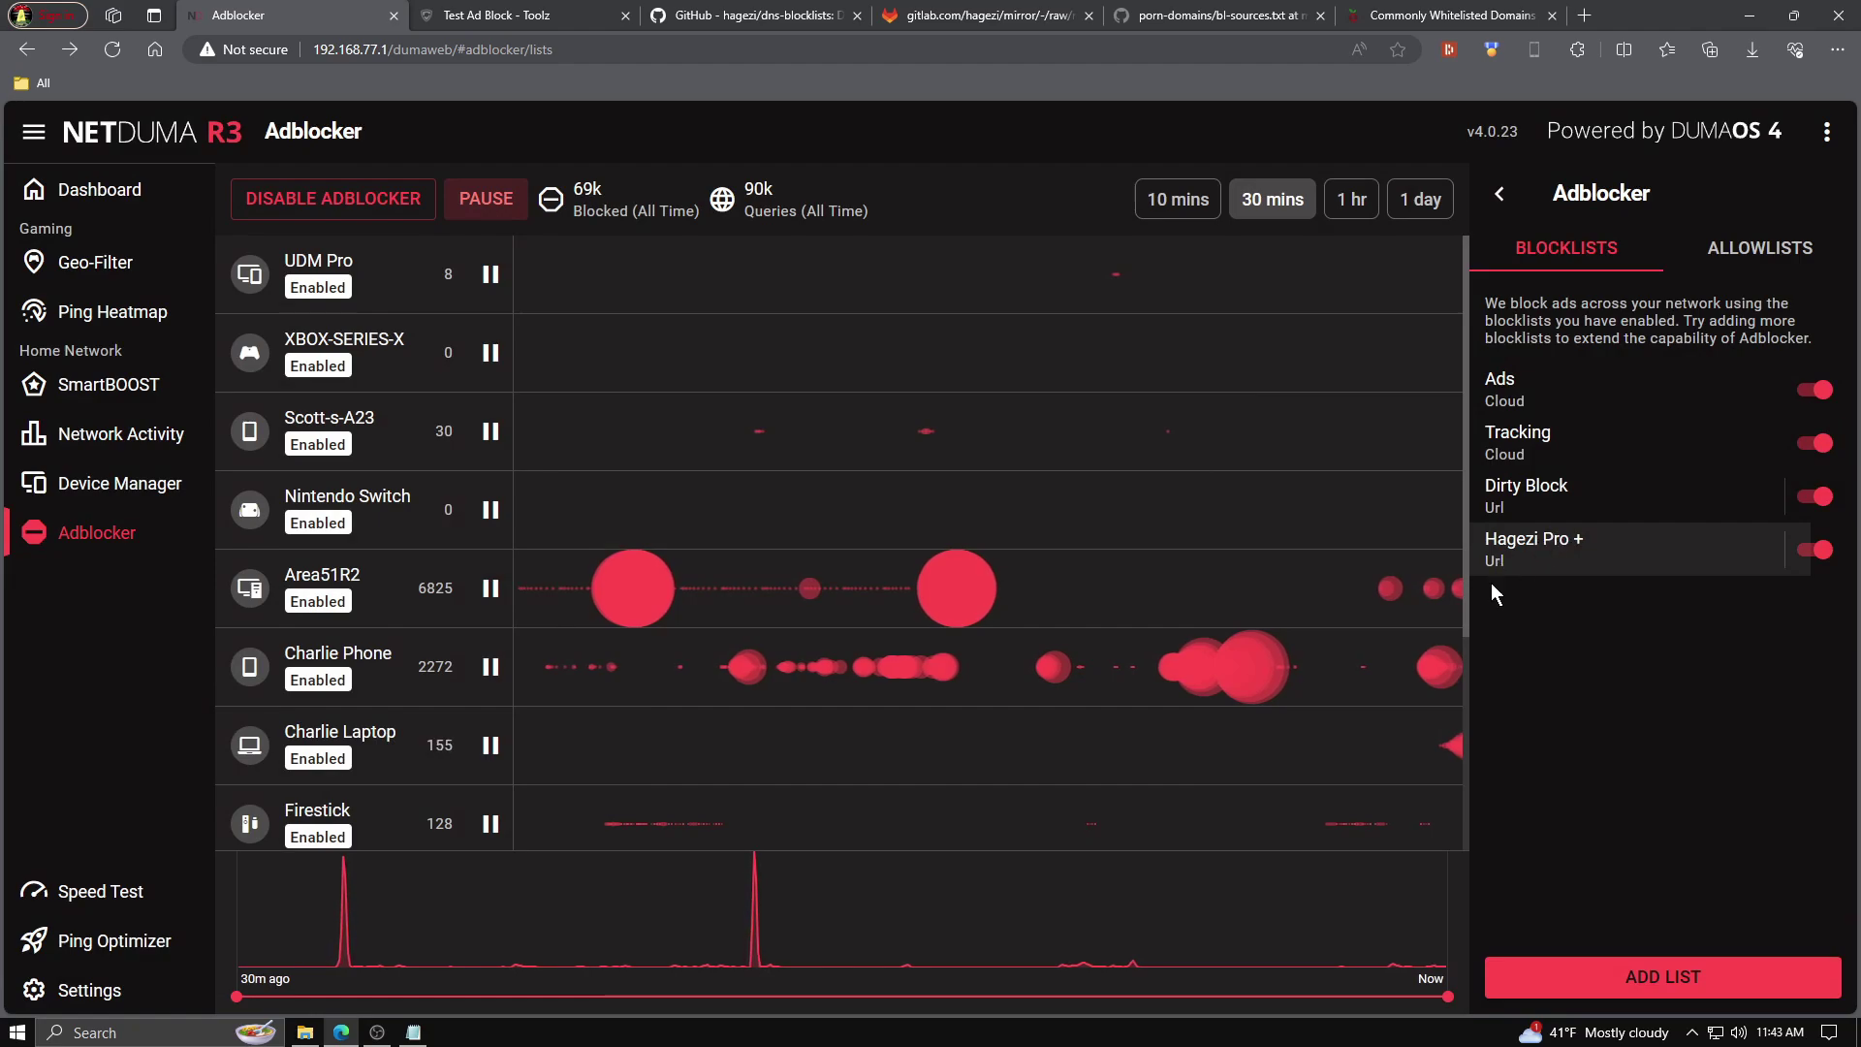
- Switch back to the hagezi/dns-blocklists README at its Multi NORMAL formats table
{"action": "left_click", "coordinate": [725, 11]}
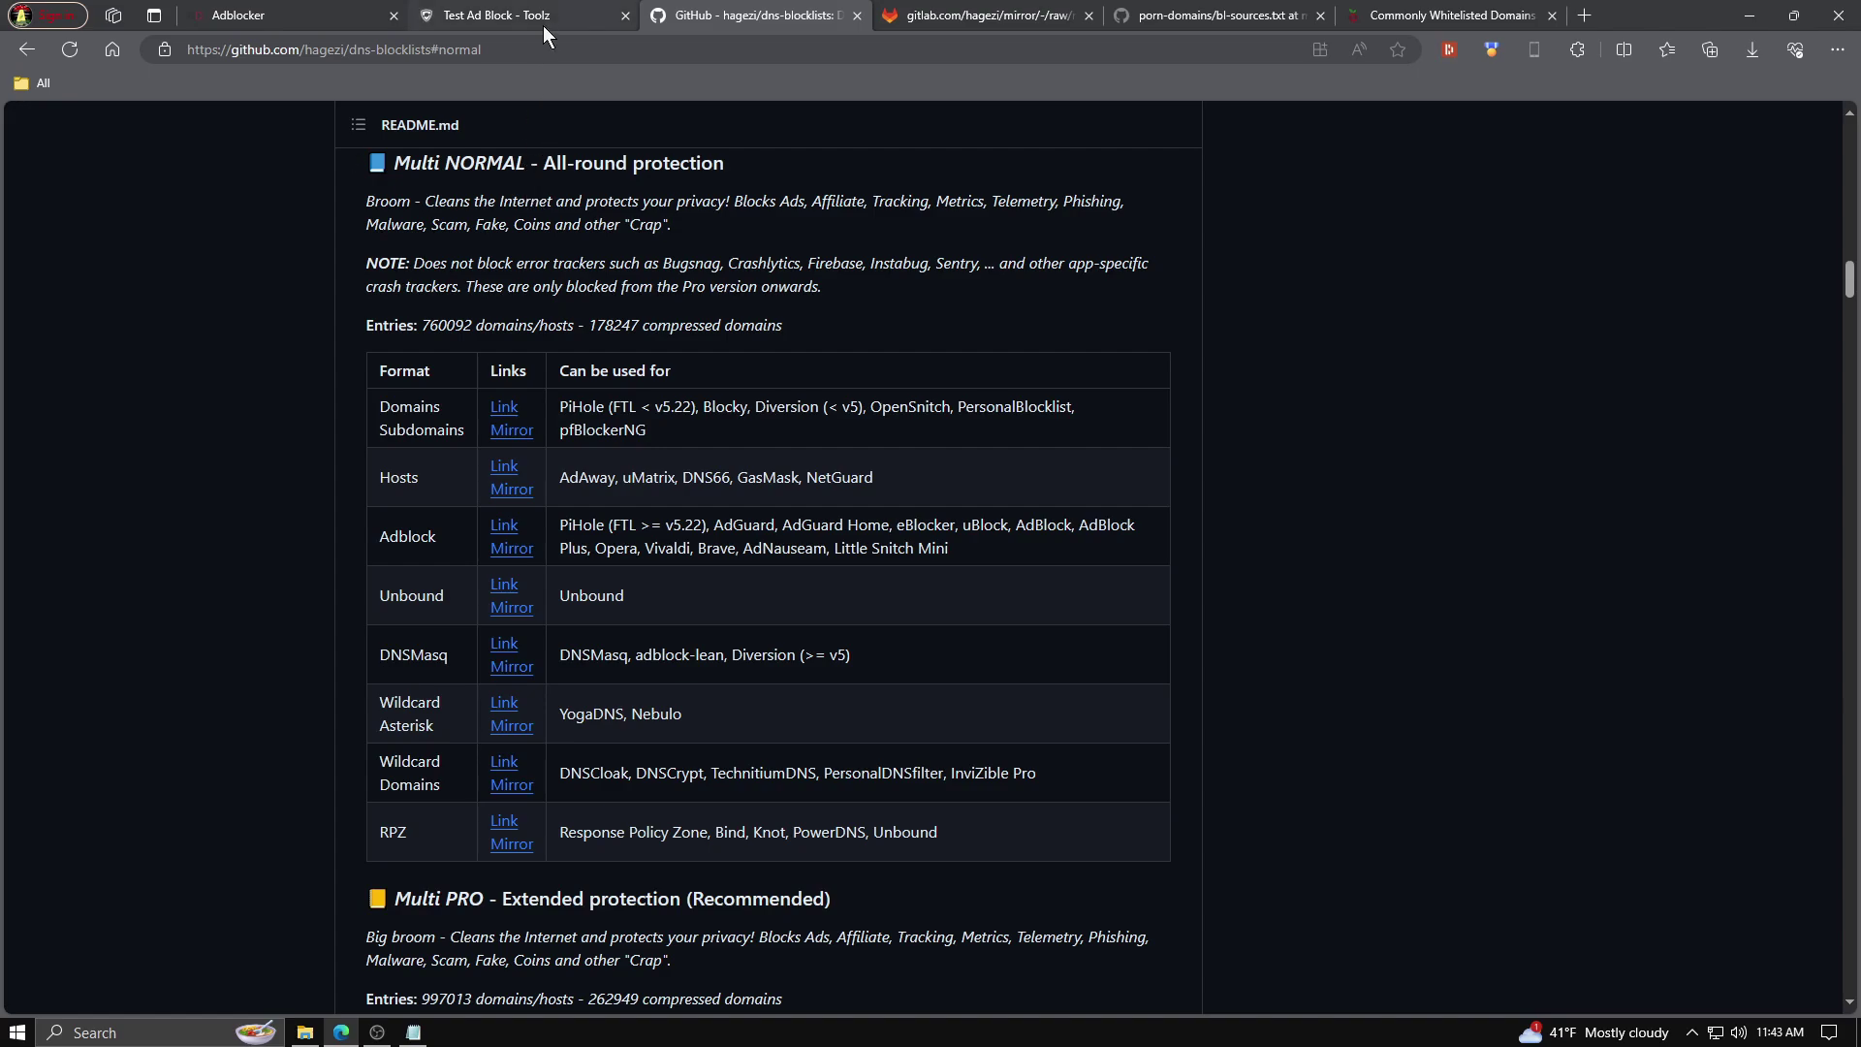
{"action": "mouse_move", "coordinate": [548, 20]}
- Close the GitLab raw blocklist tab and view porn-domains bl-sources.txt with its 25 source URLs
{"action": "left_click", "coordinate": [1088, 17]}
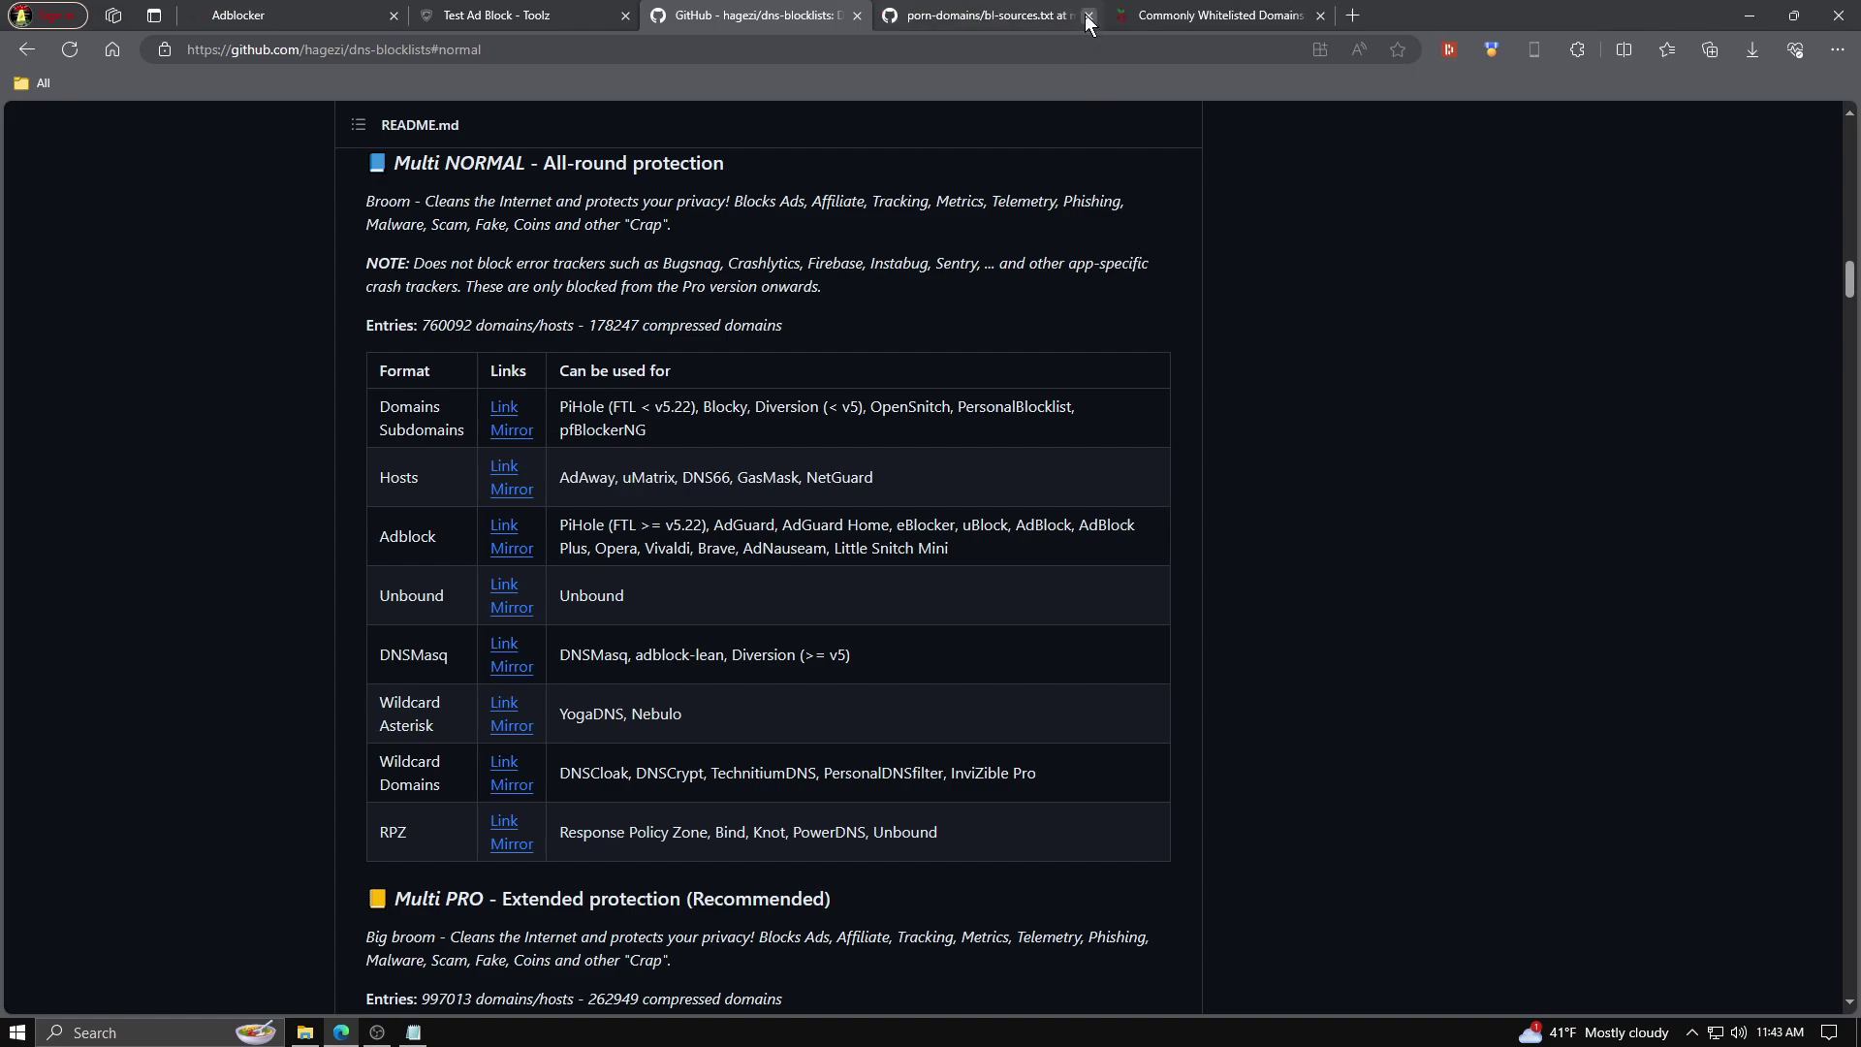
{"action": "left_click", "coordinate": [954, 15]}
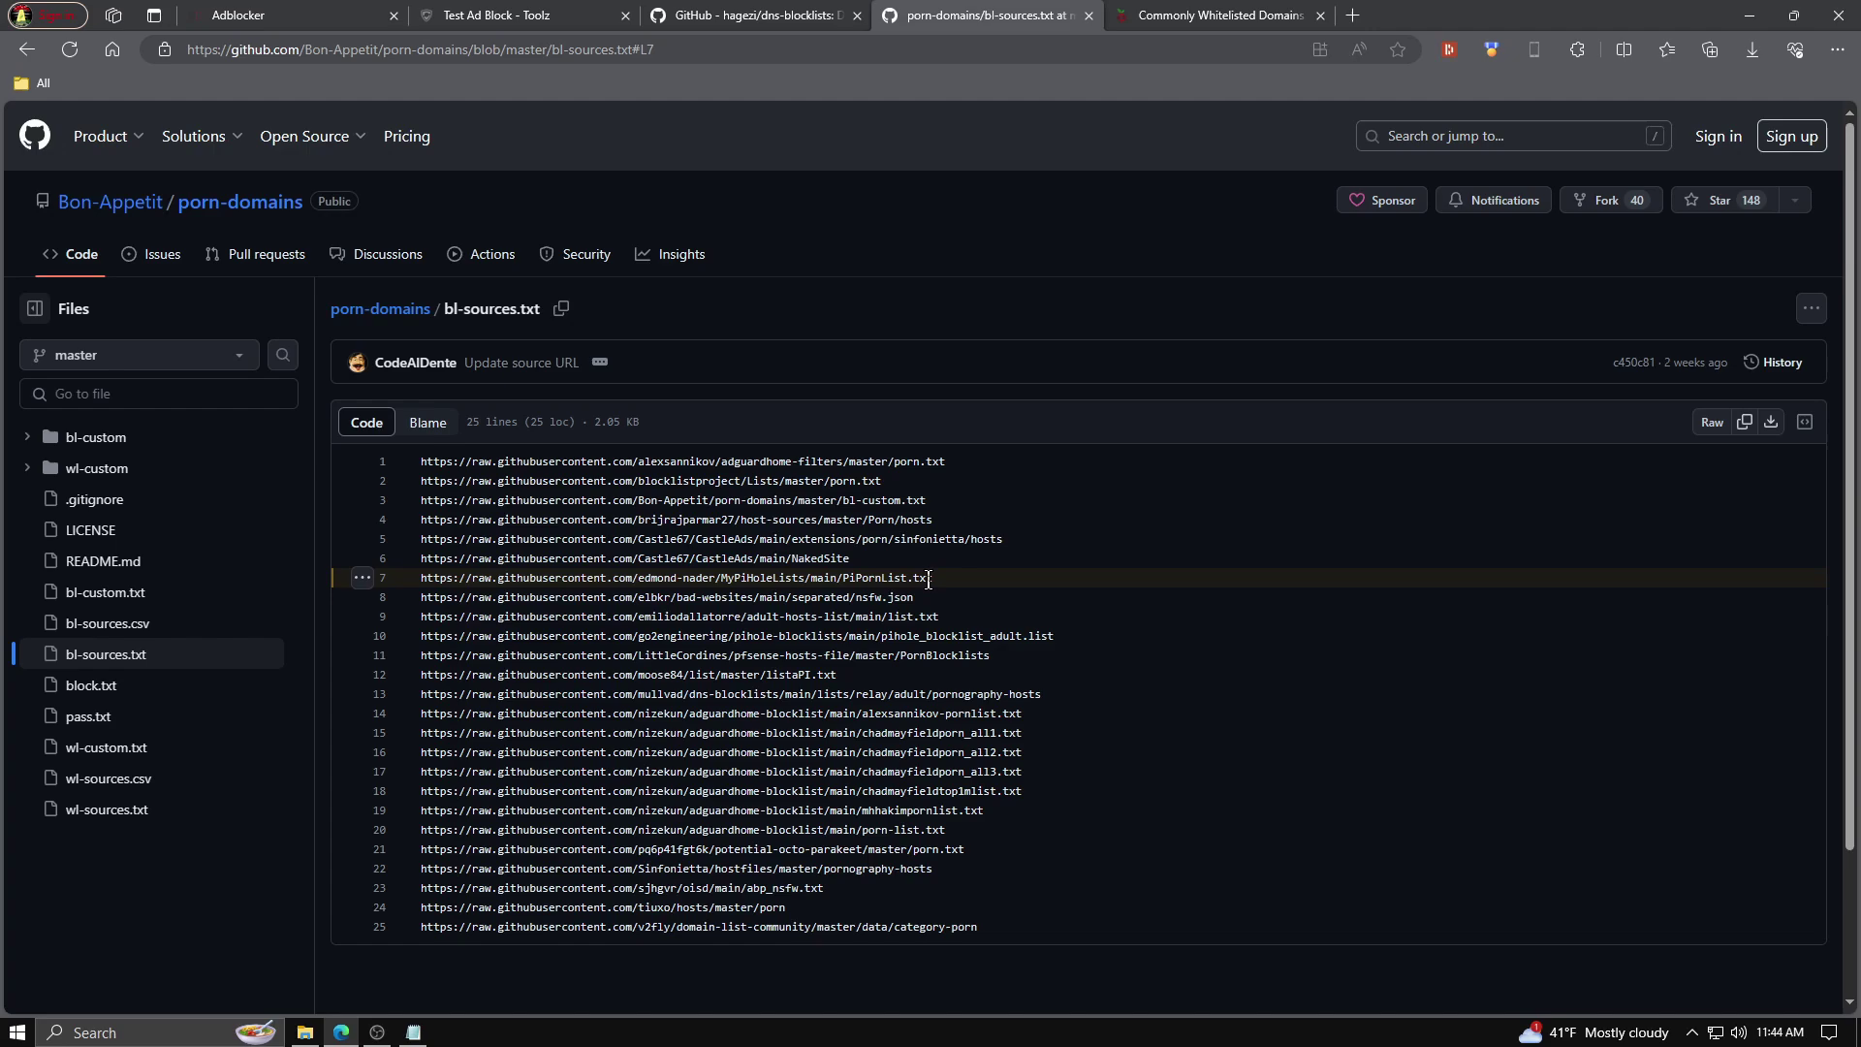
- Copy the blocklist URL on line 7 of bl-sources.txt
{"action": "right_click", "coordinate": [928, 580]}
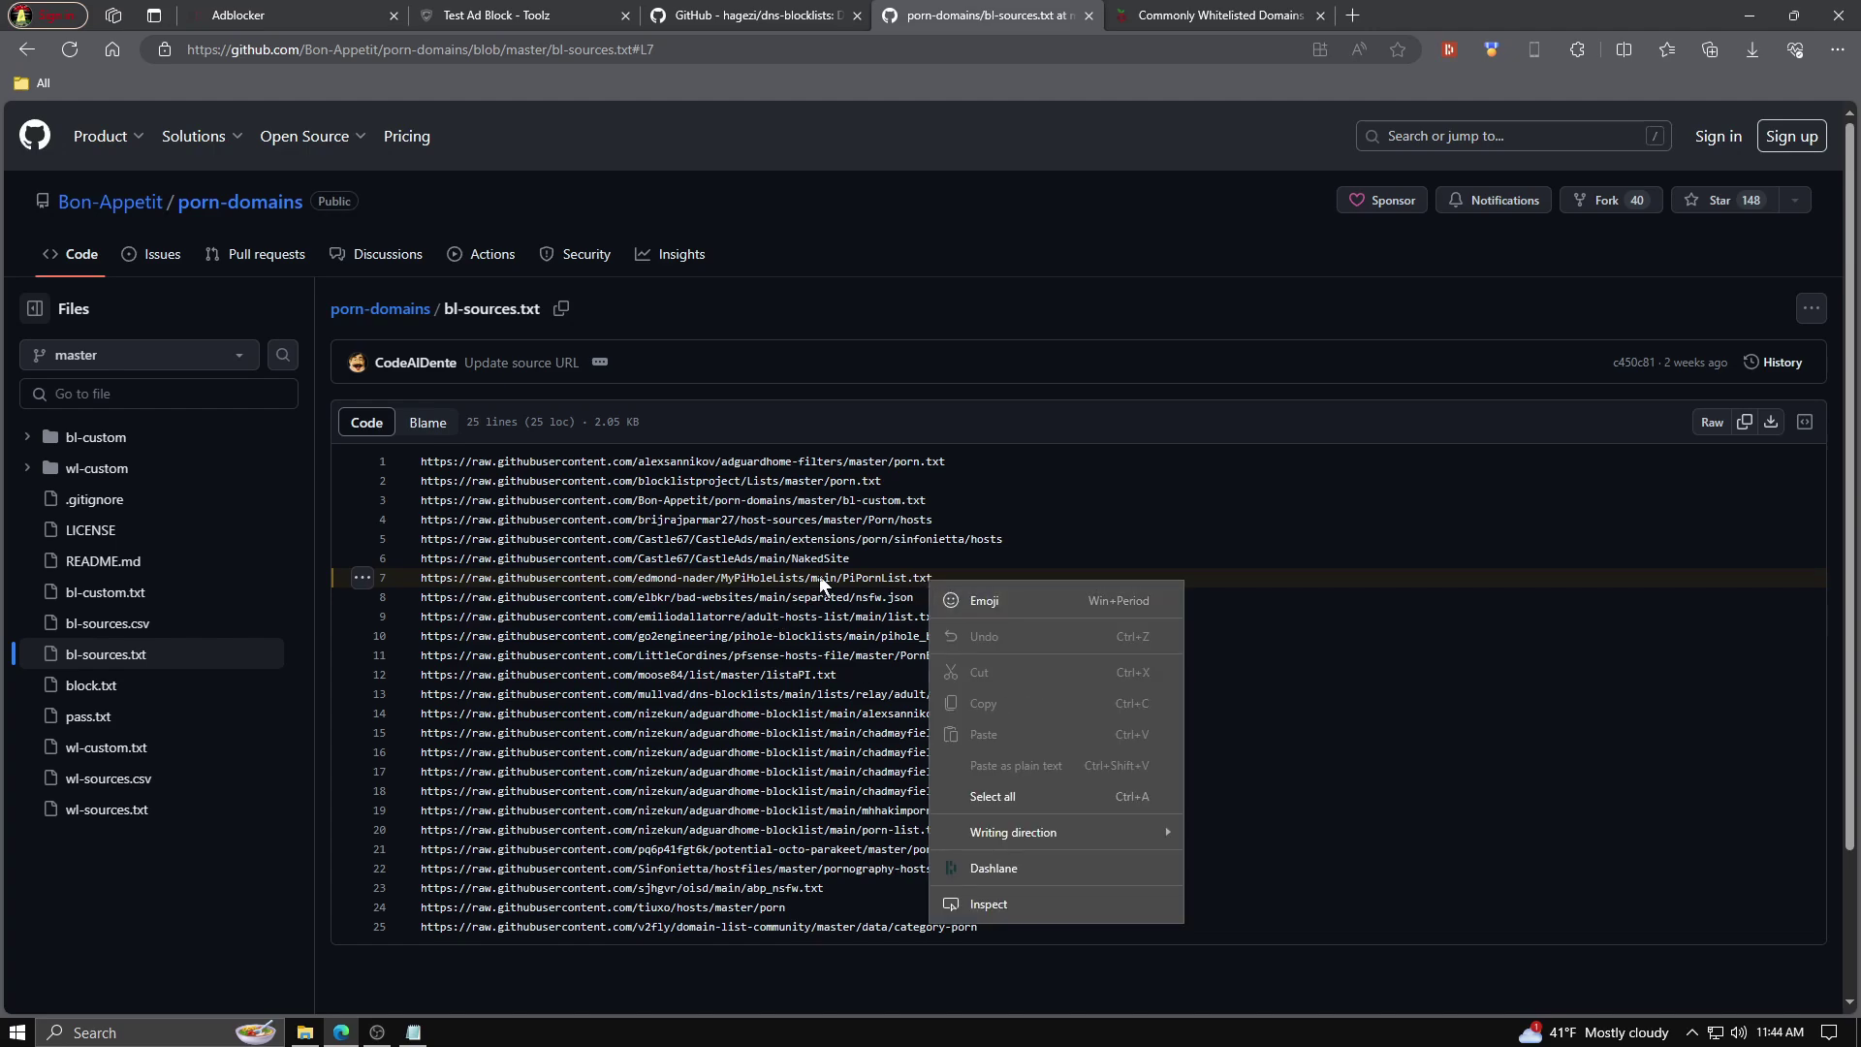
{"action": "left_click", "coordinate": [924, 575]}
{"action": "left_click_drag", "start_coordinate": [933, 578], "coordinate": [422, 586]}
{"action": "right_click", "coordinate": [423, 586]}
{"action": "left_click", "coordinate": [491, 663]}
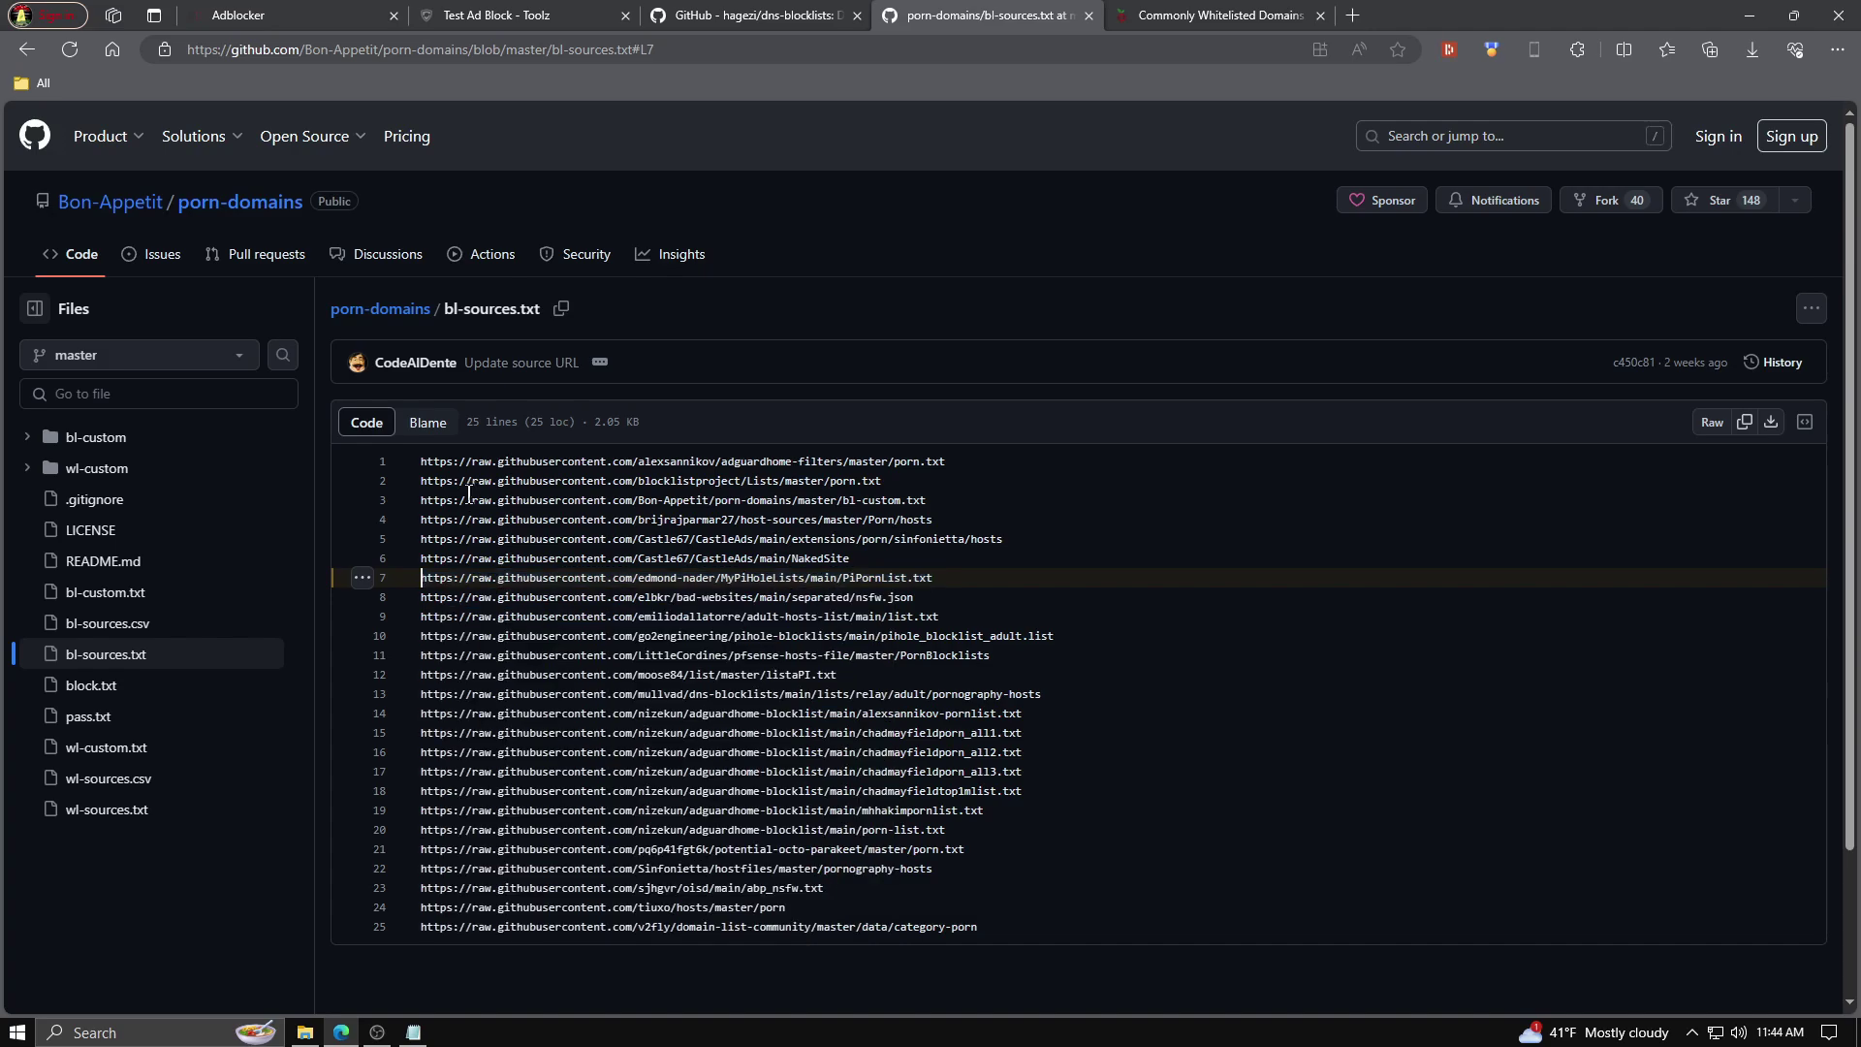
- Start a new Adblocker list with the URL field ready, then back out without adding it
{"action": "left_click", "coordinate": [252, 15]}
{"action": "left_click", "coordinate": [1599, 975]}
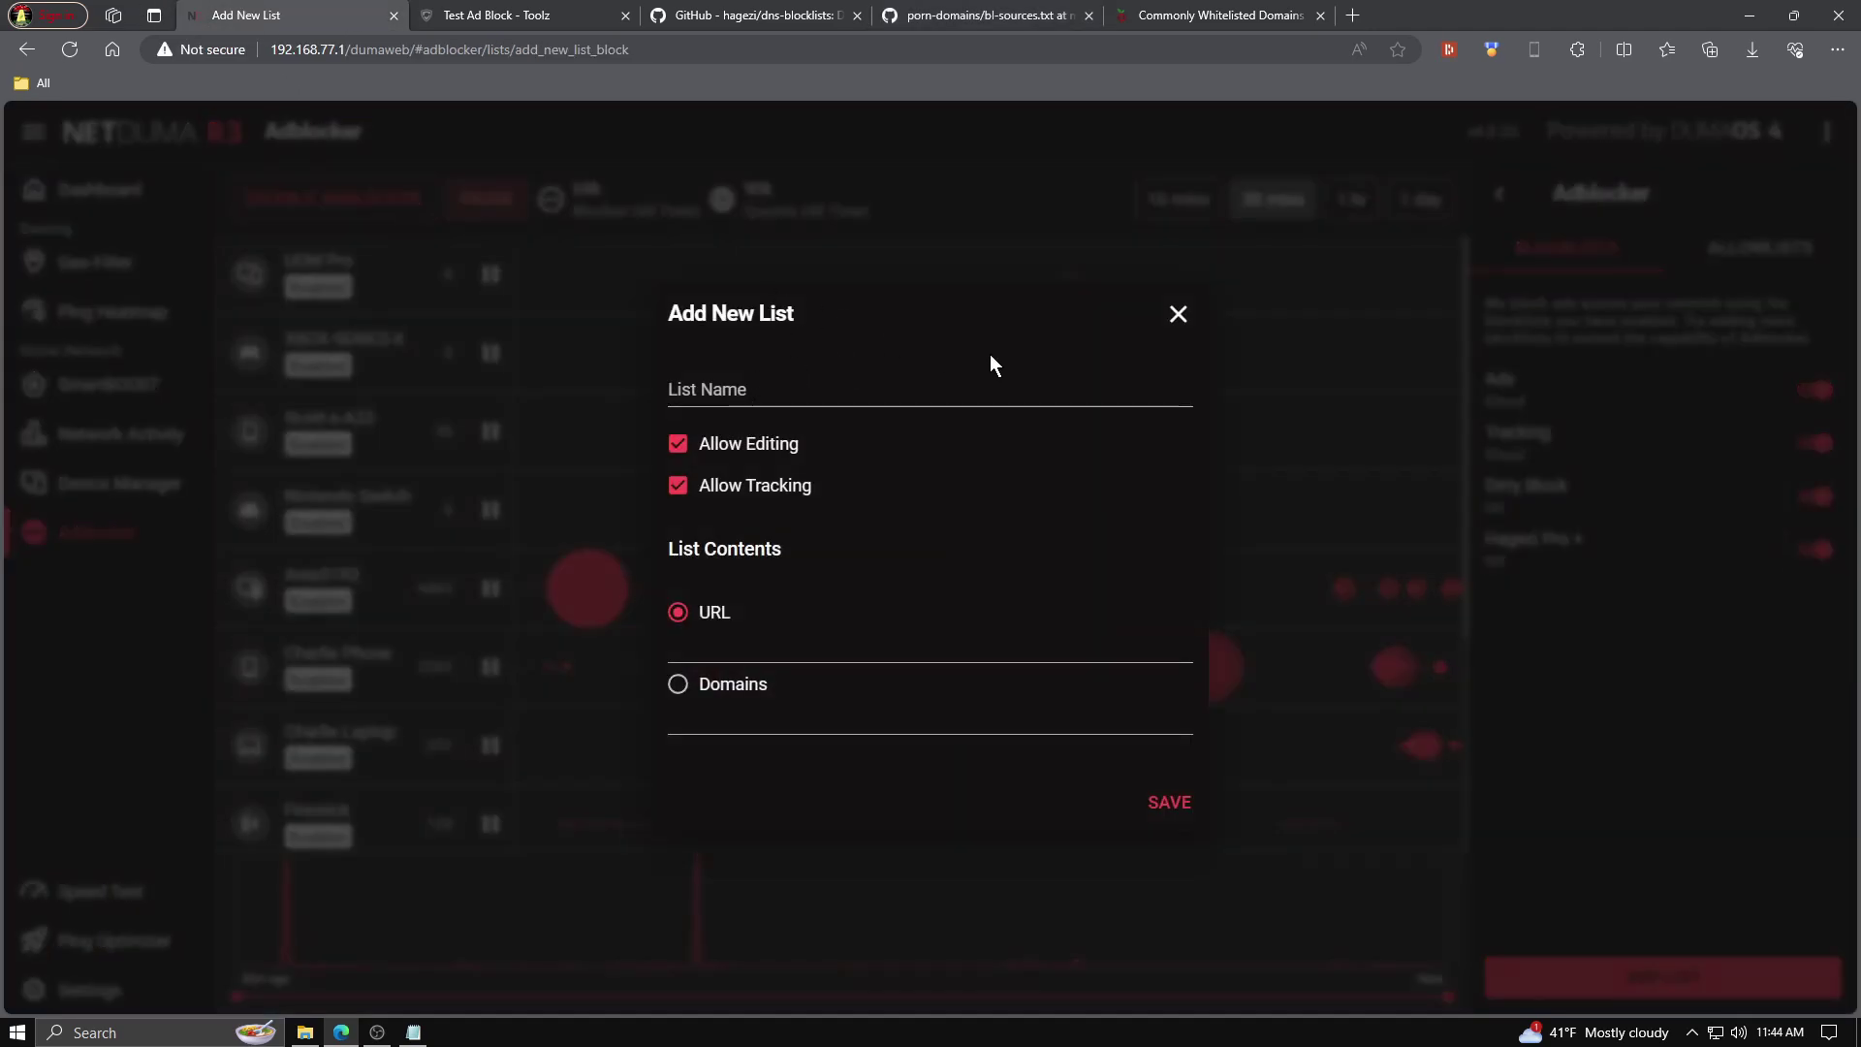
{"action": "left_click", "coordinate": [772, 649]}
{"action": "right_click", "coordinate": [731, 631]}
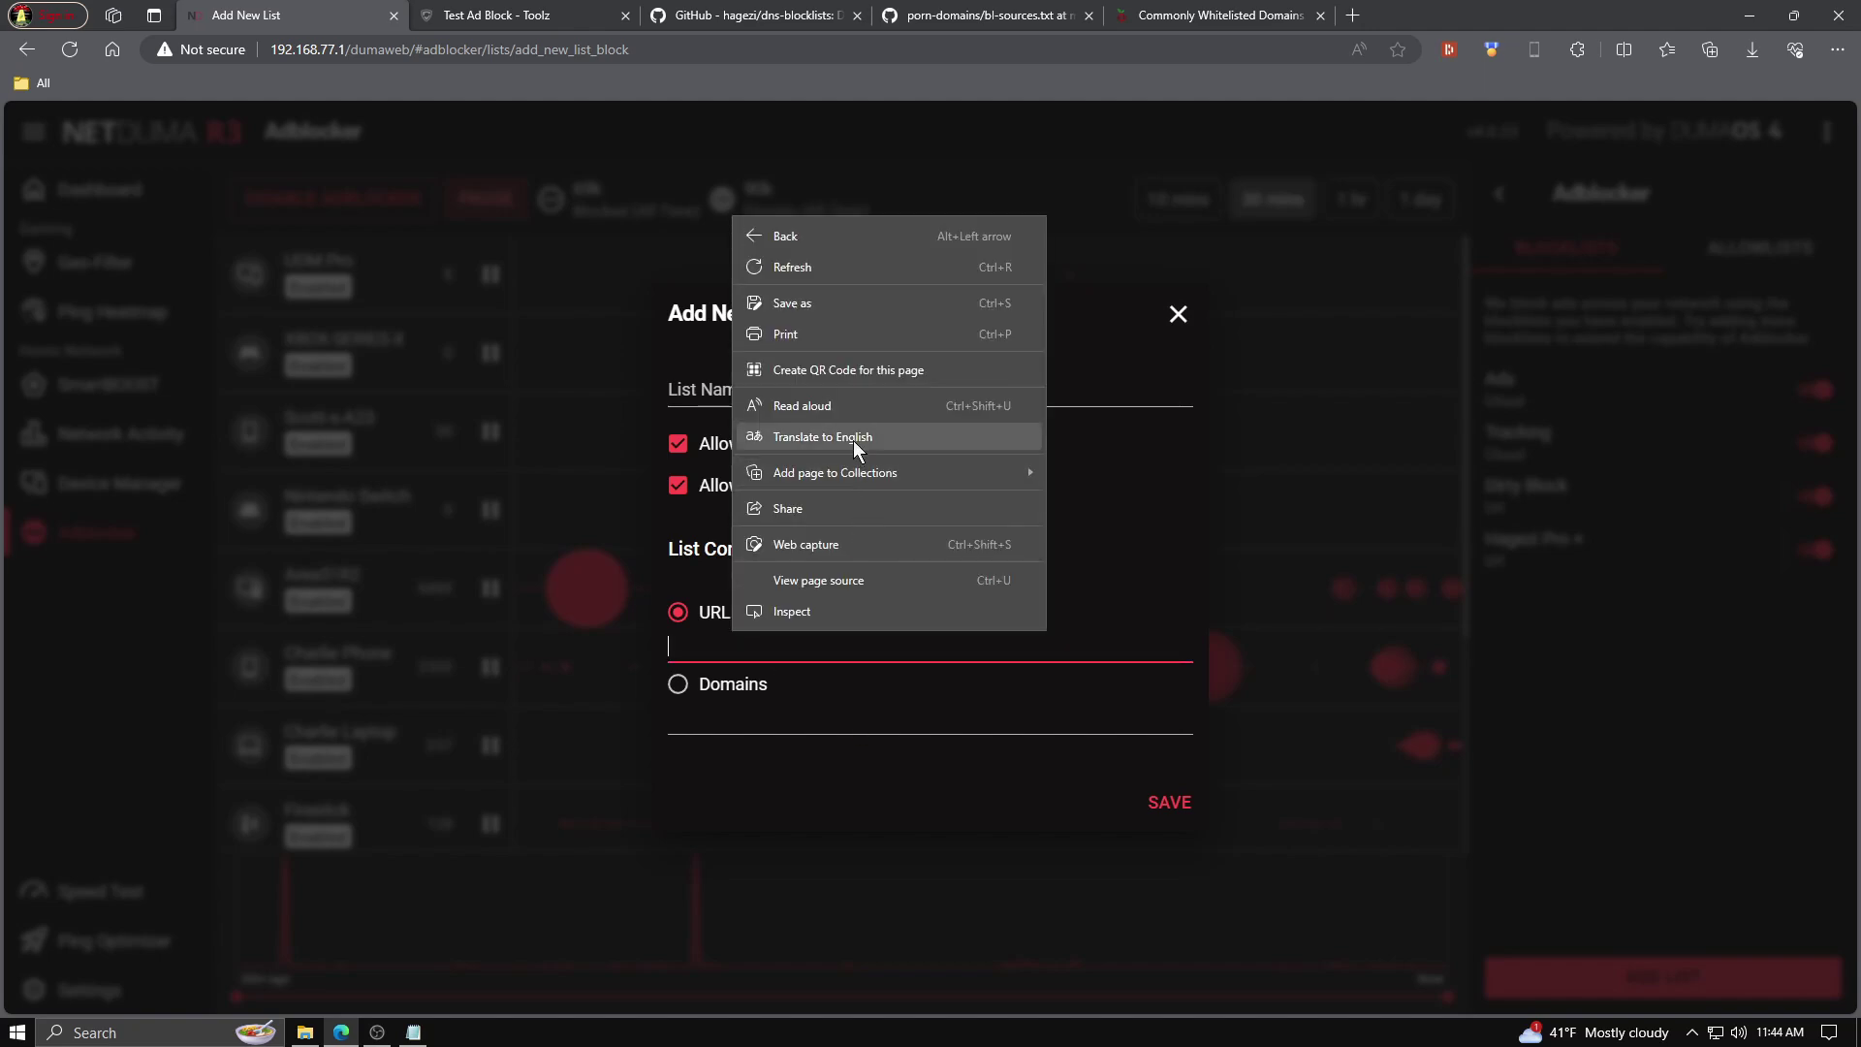
{"action": "left_click", "coordinate": [1184, 311]}
{"action": "left_click", "coordinate": [1184, 310]}
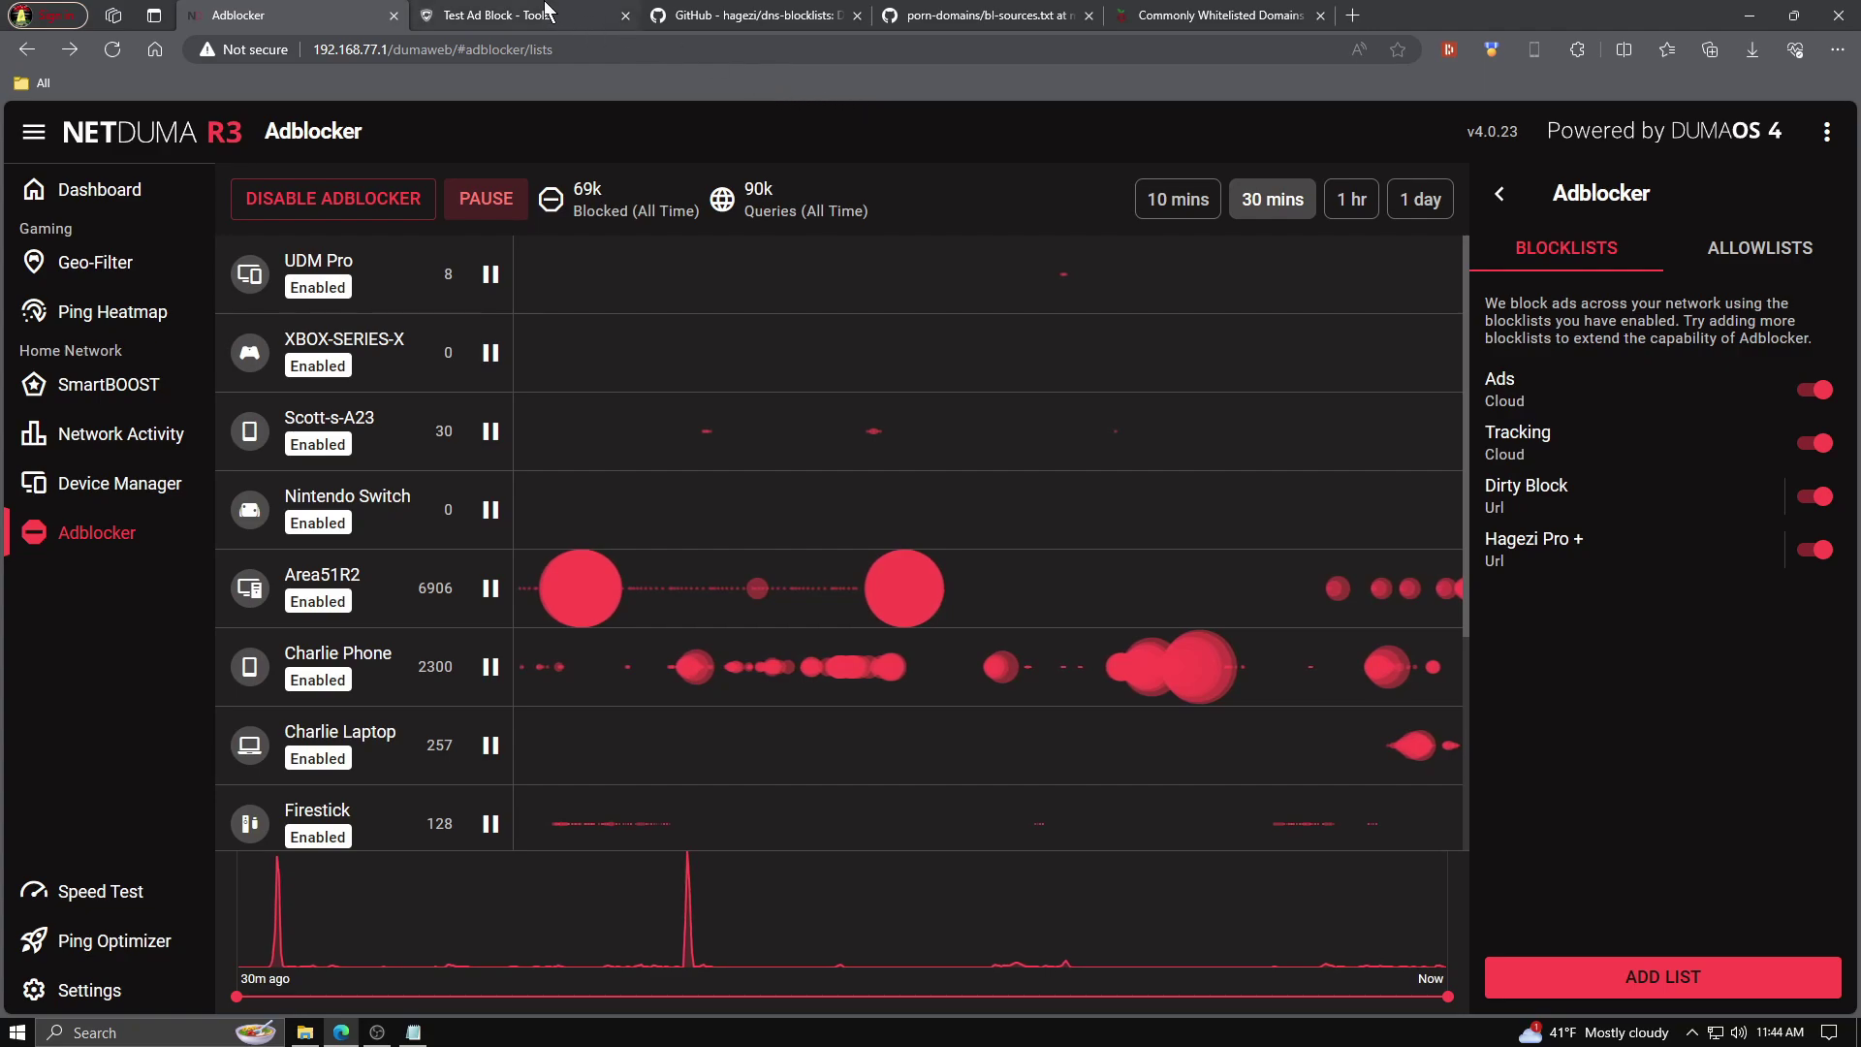
- Review the Toolz 73% score (110 of 150 blocked), then show the router's Default Allowlist and My Allowed
{"action": "left_click", "coordinate": [496, 18]}
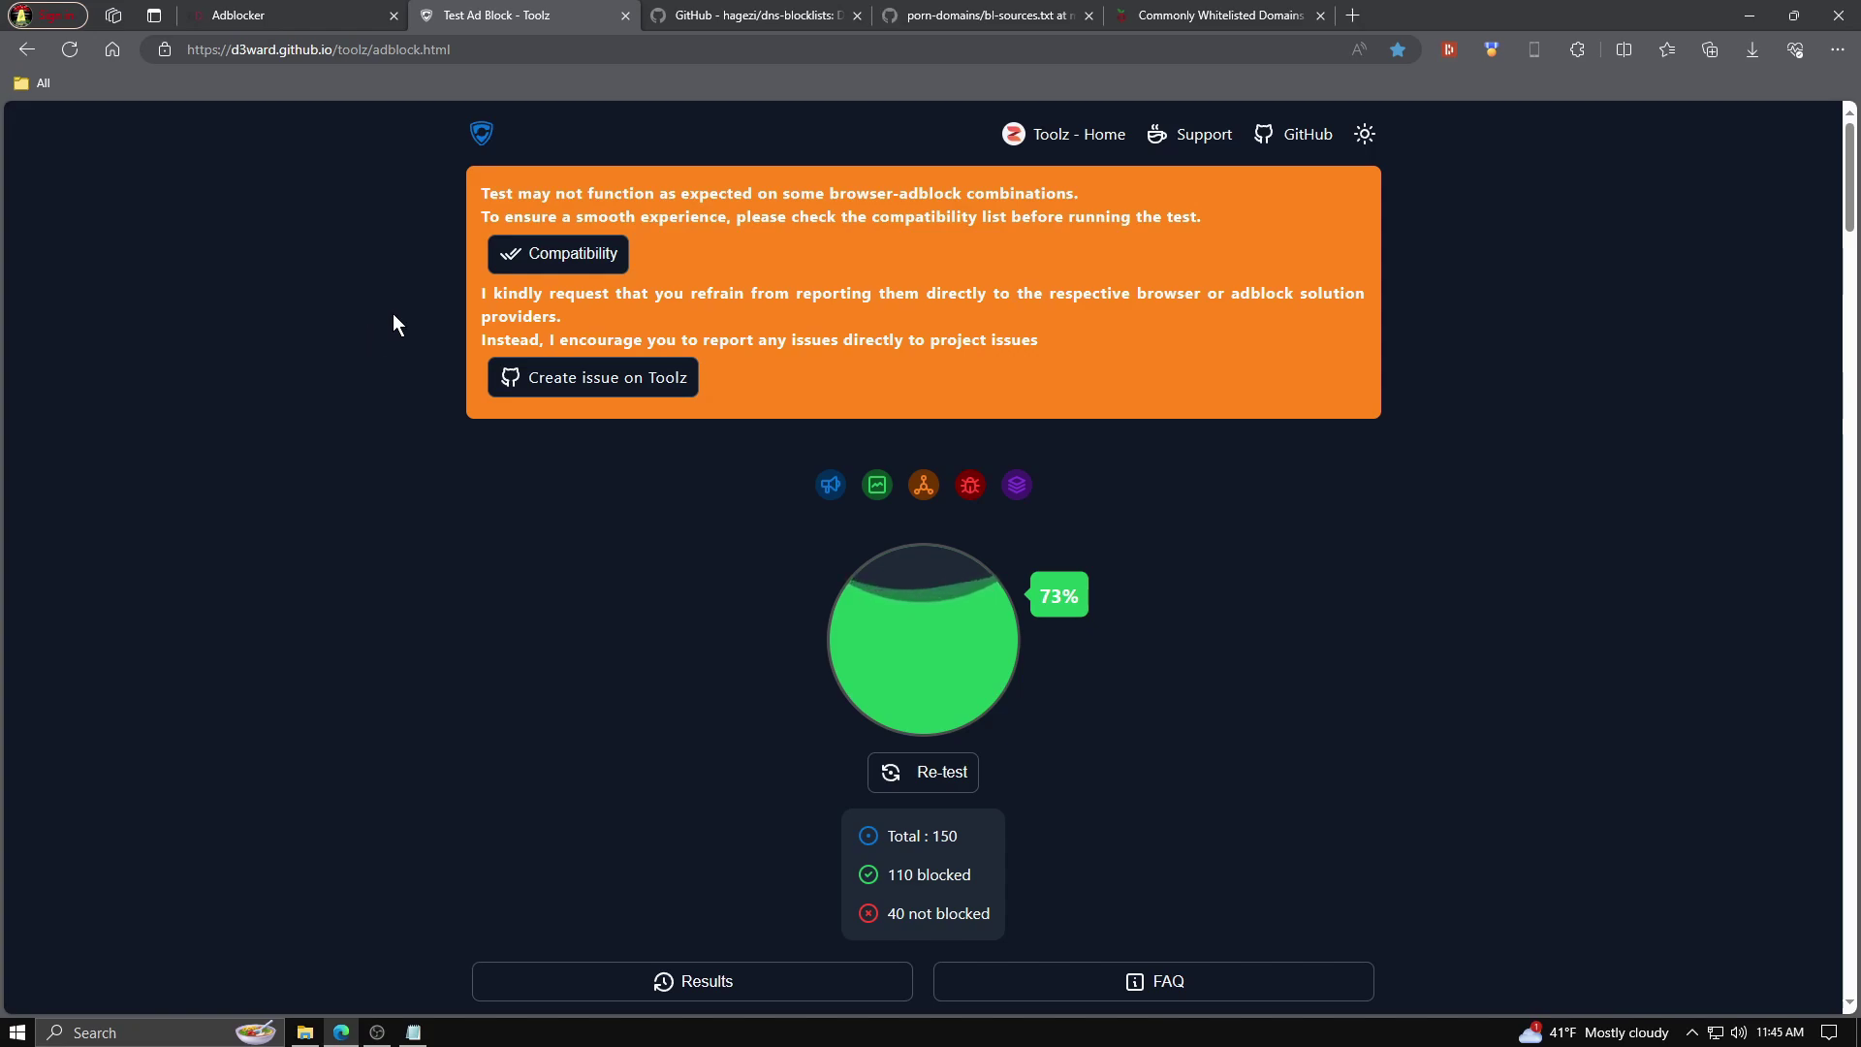
{"action": "left_click", "coordinate": [266, 12]}
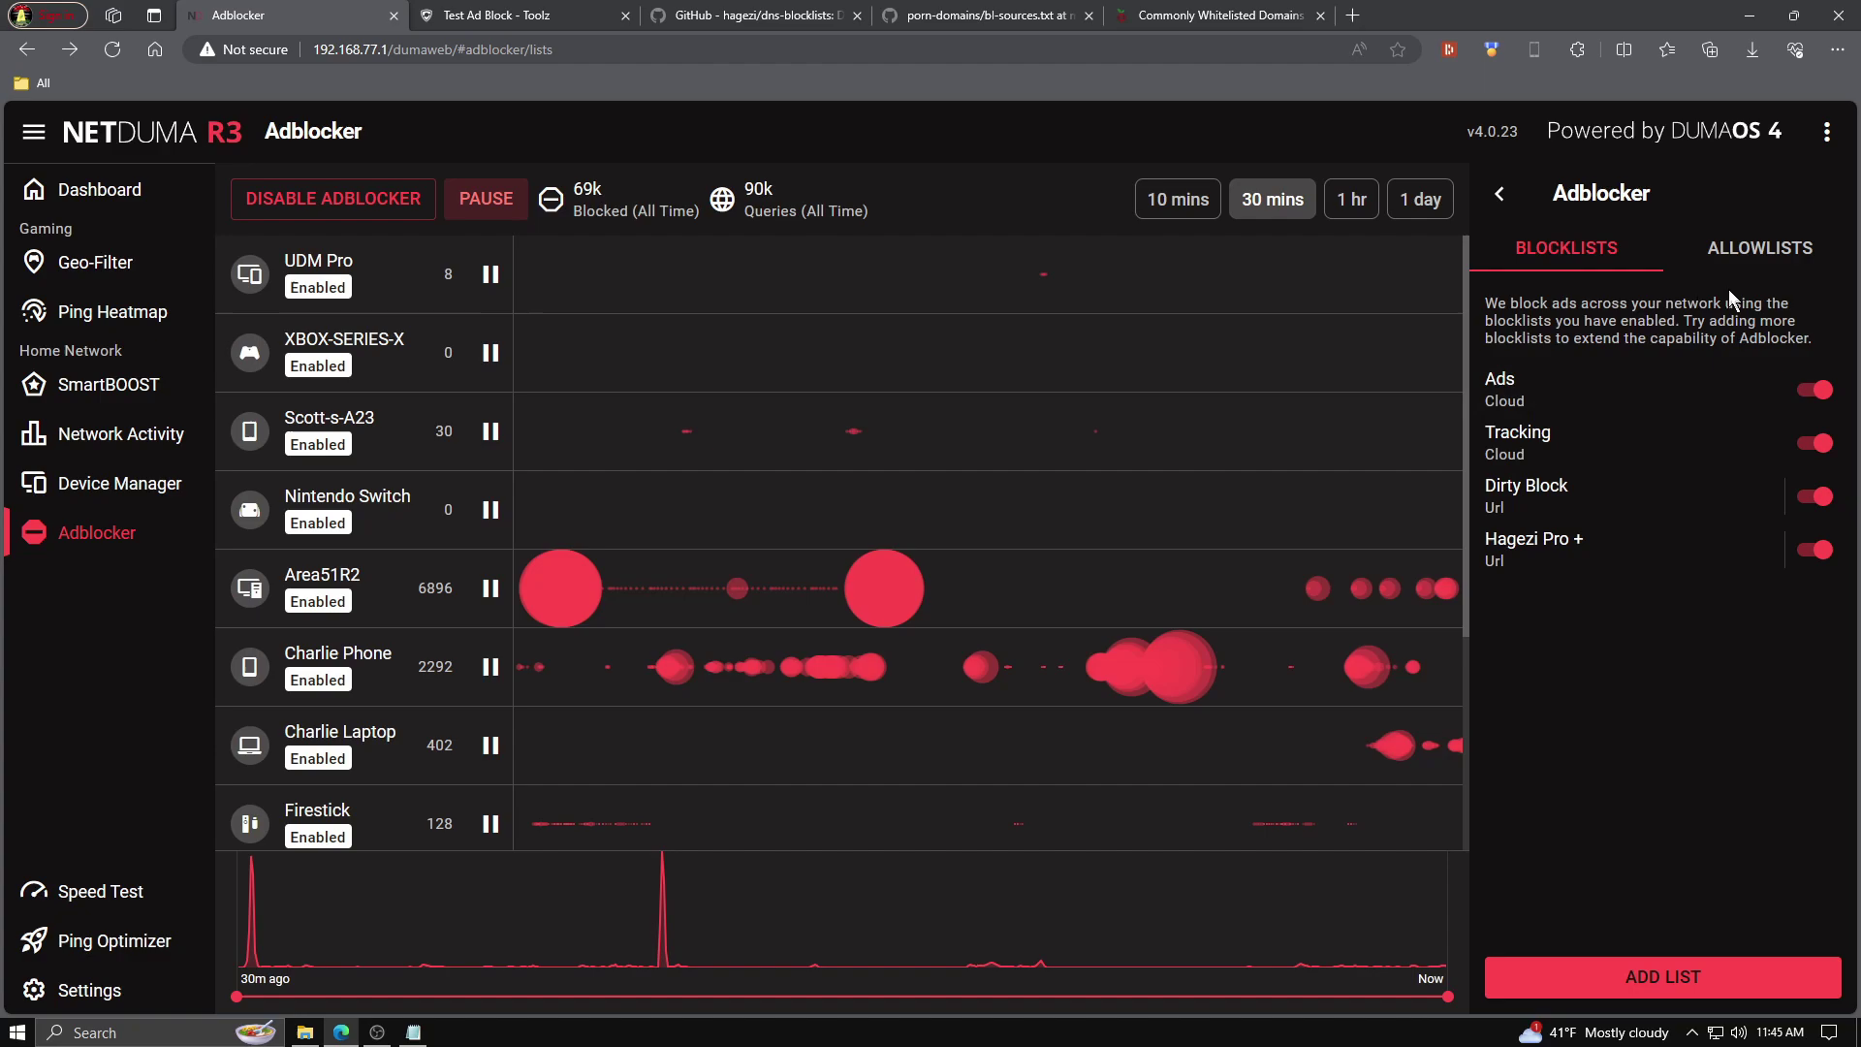
{"action": "left_click", "coordinate": [1777, 255]}
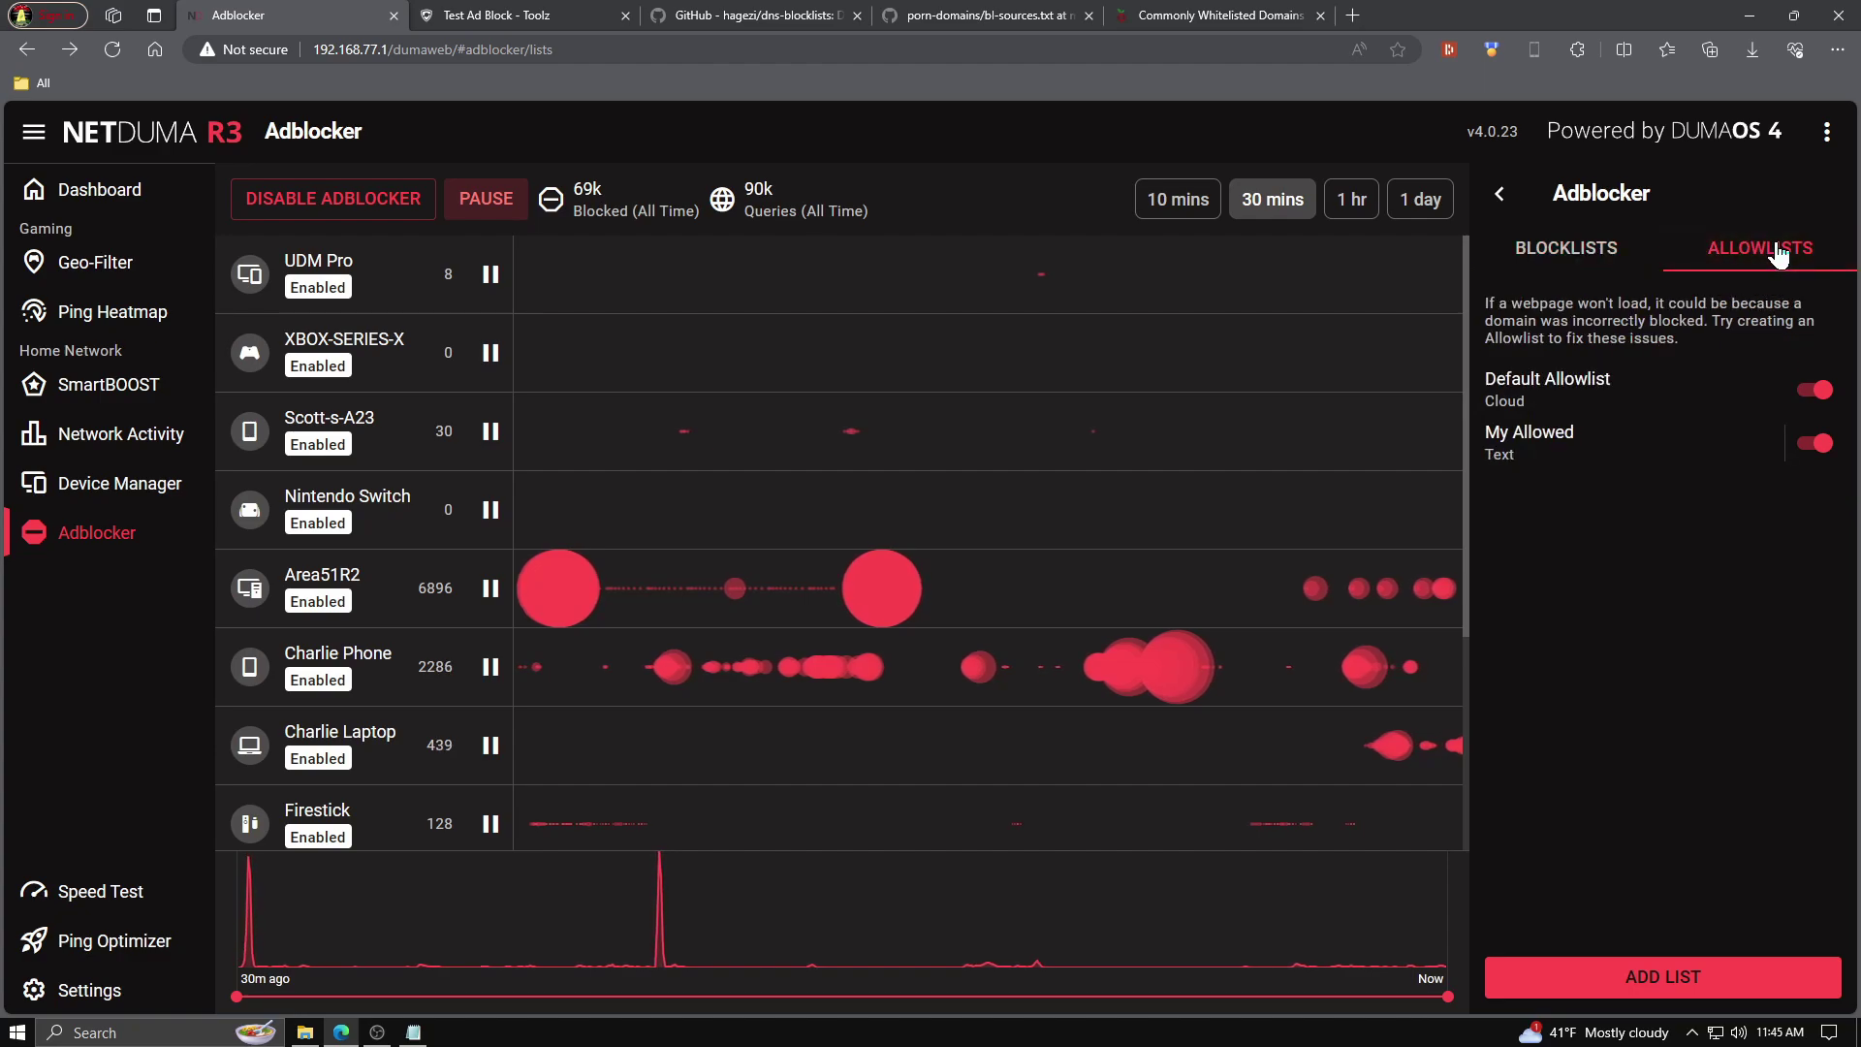
- Open Pi-hole's Commonly Whitelisted Domains topic and review the Google Maps, YouTube and Google Play entries
{"action": "left_click", "coordinate": [1223, 15]}
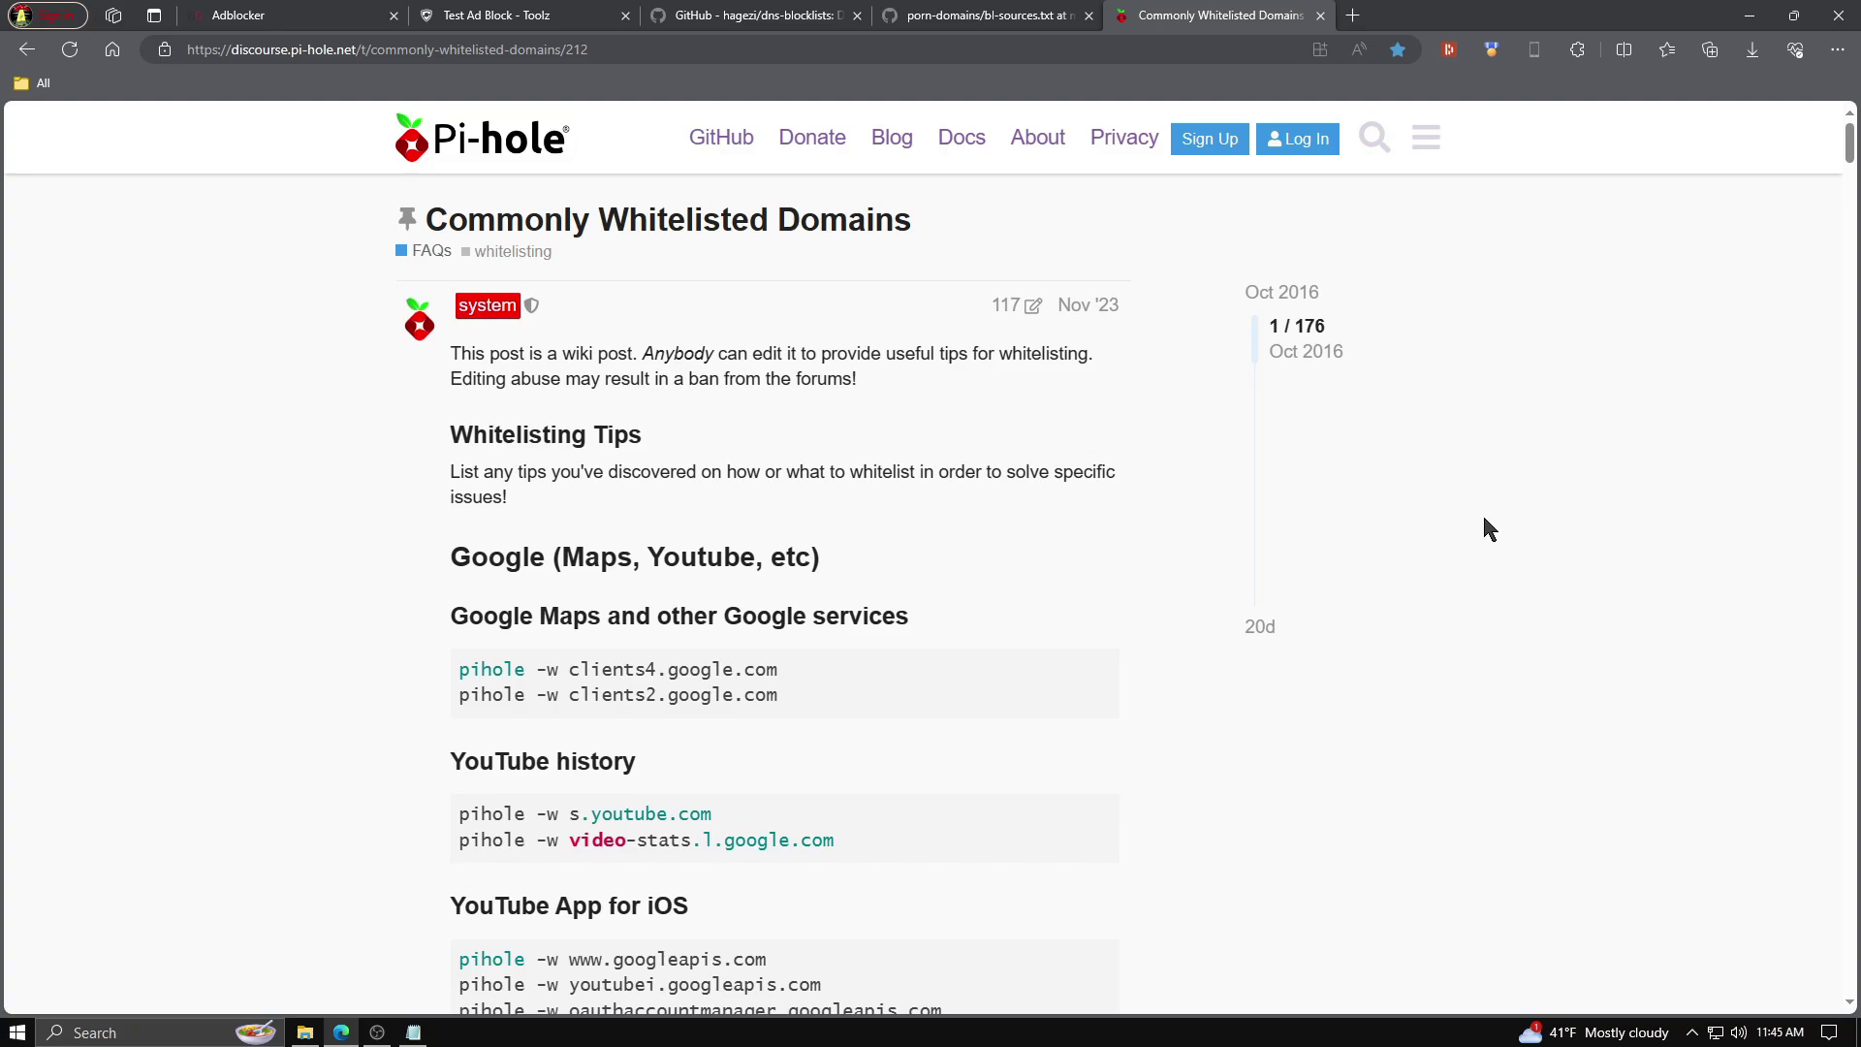
{"action": "scroll", "coordinate": [828, 651], "scroll_direction": "down", "scroll_amount": 1}
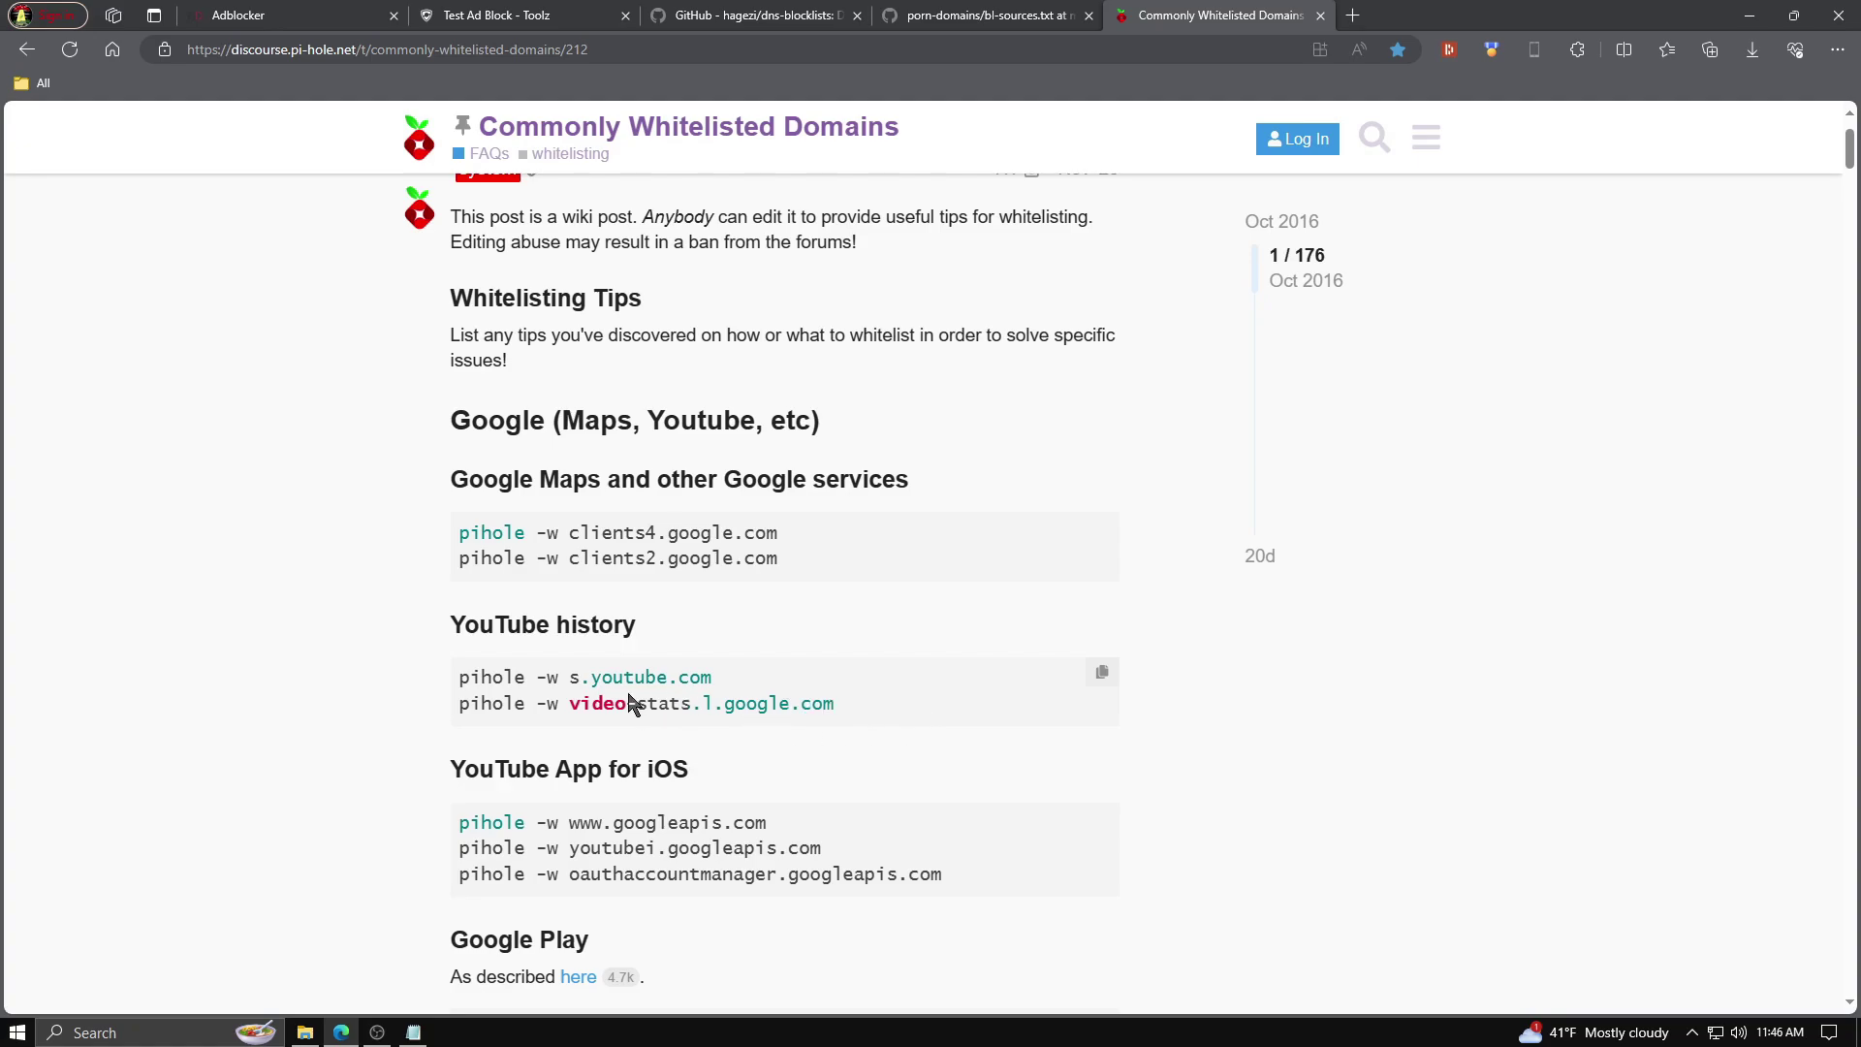
{"action": "mouse_move", "coordinate": [1117, 809]}
{"action": "scroll", "coordinate": [1130, 806], "scroll_direction": "down", "scroll_amount": 1}
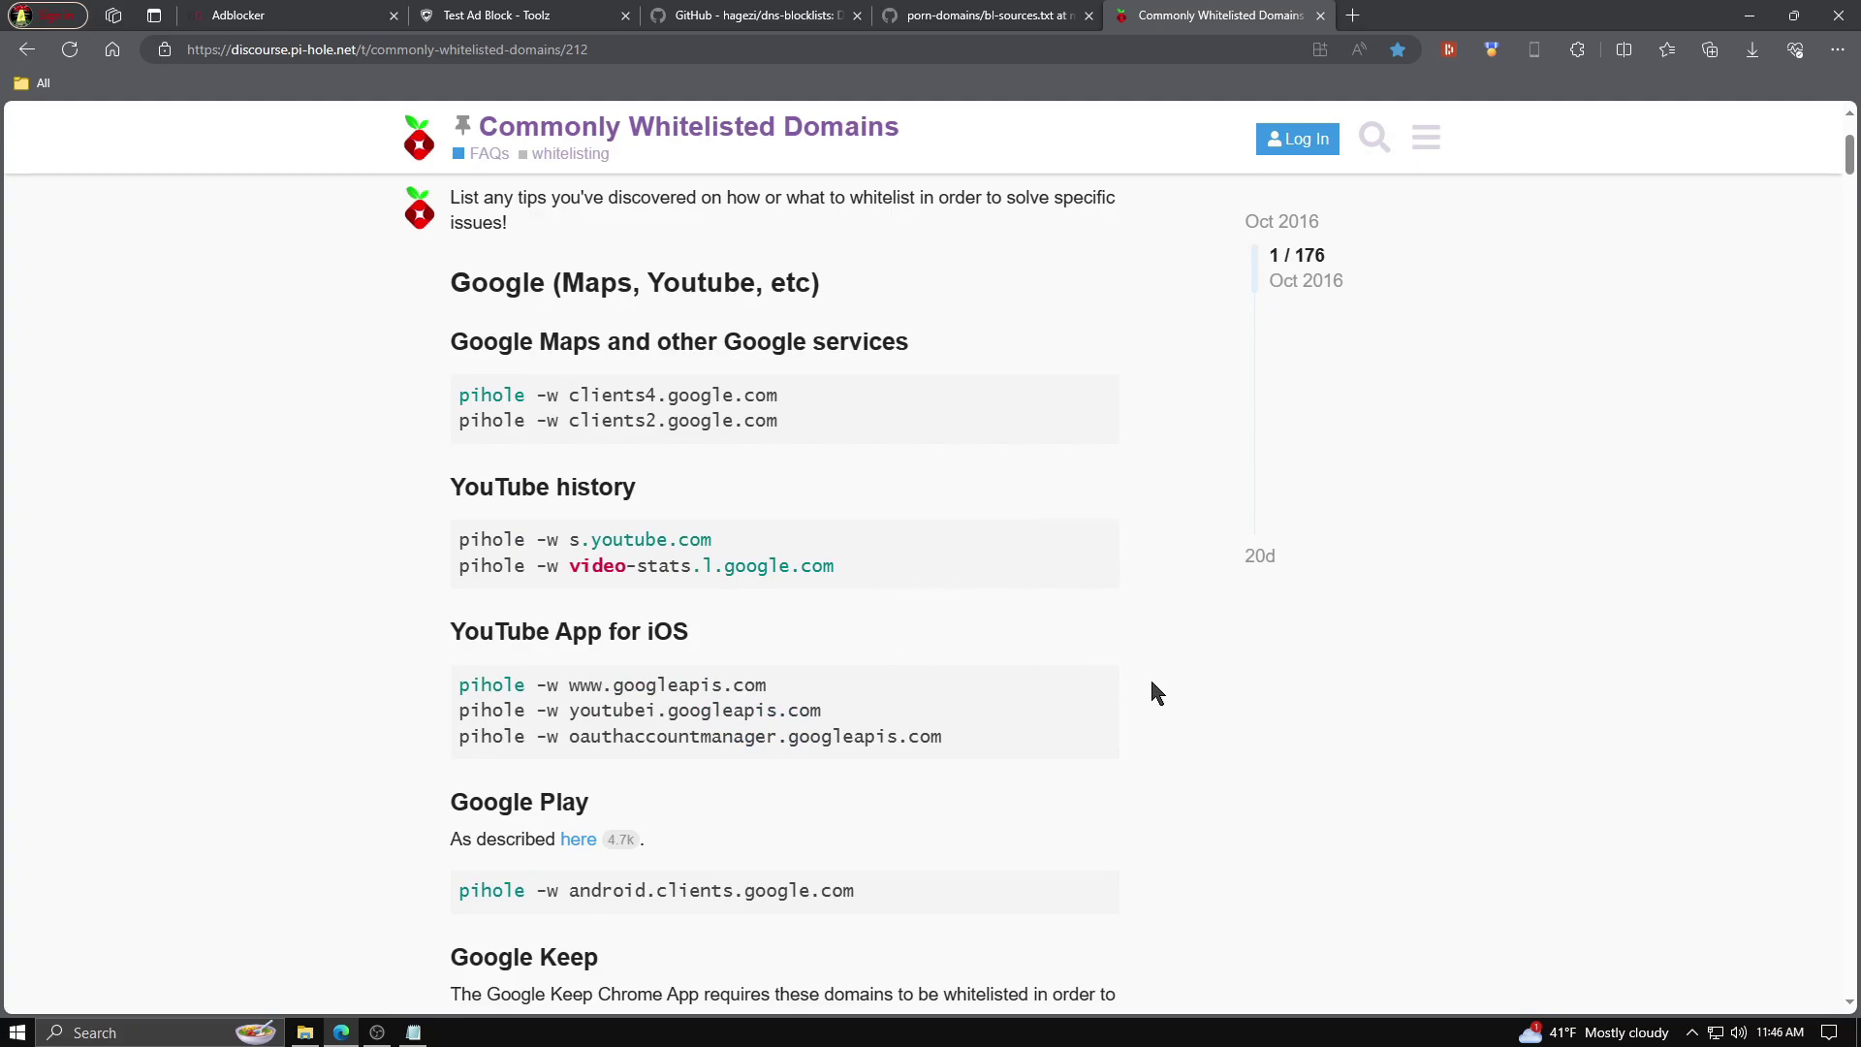
{"action": "scroll", "coordinate": [1159, 663], "scroll_direction": "down", "scroll_amount": 6}
{"action": "scroll", "coordinate": [1160, 663], "scroll_direction": "up", "scroll_amount": 7}
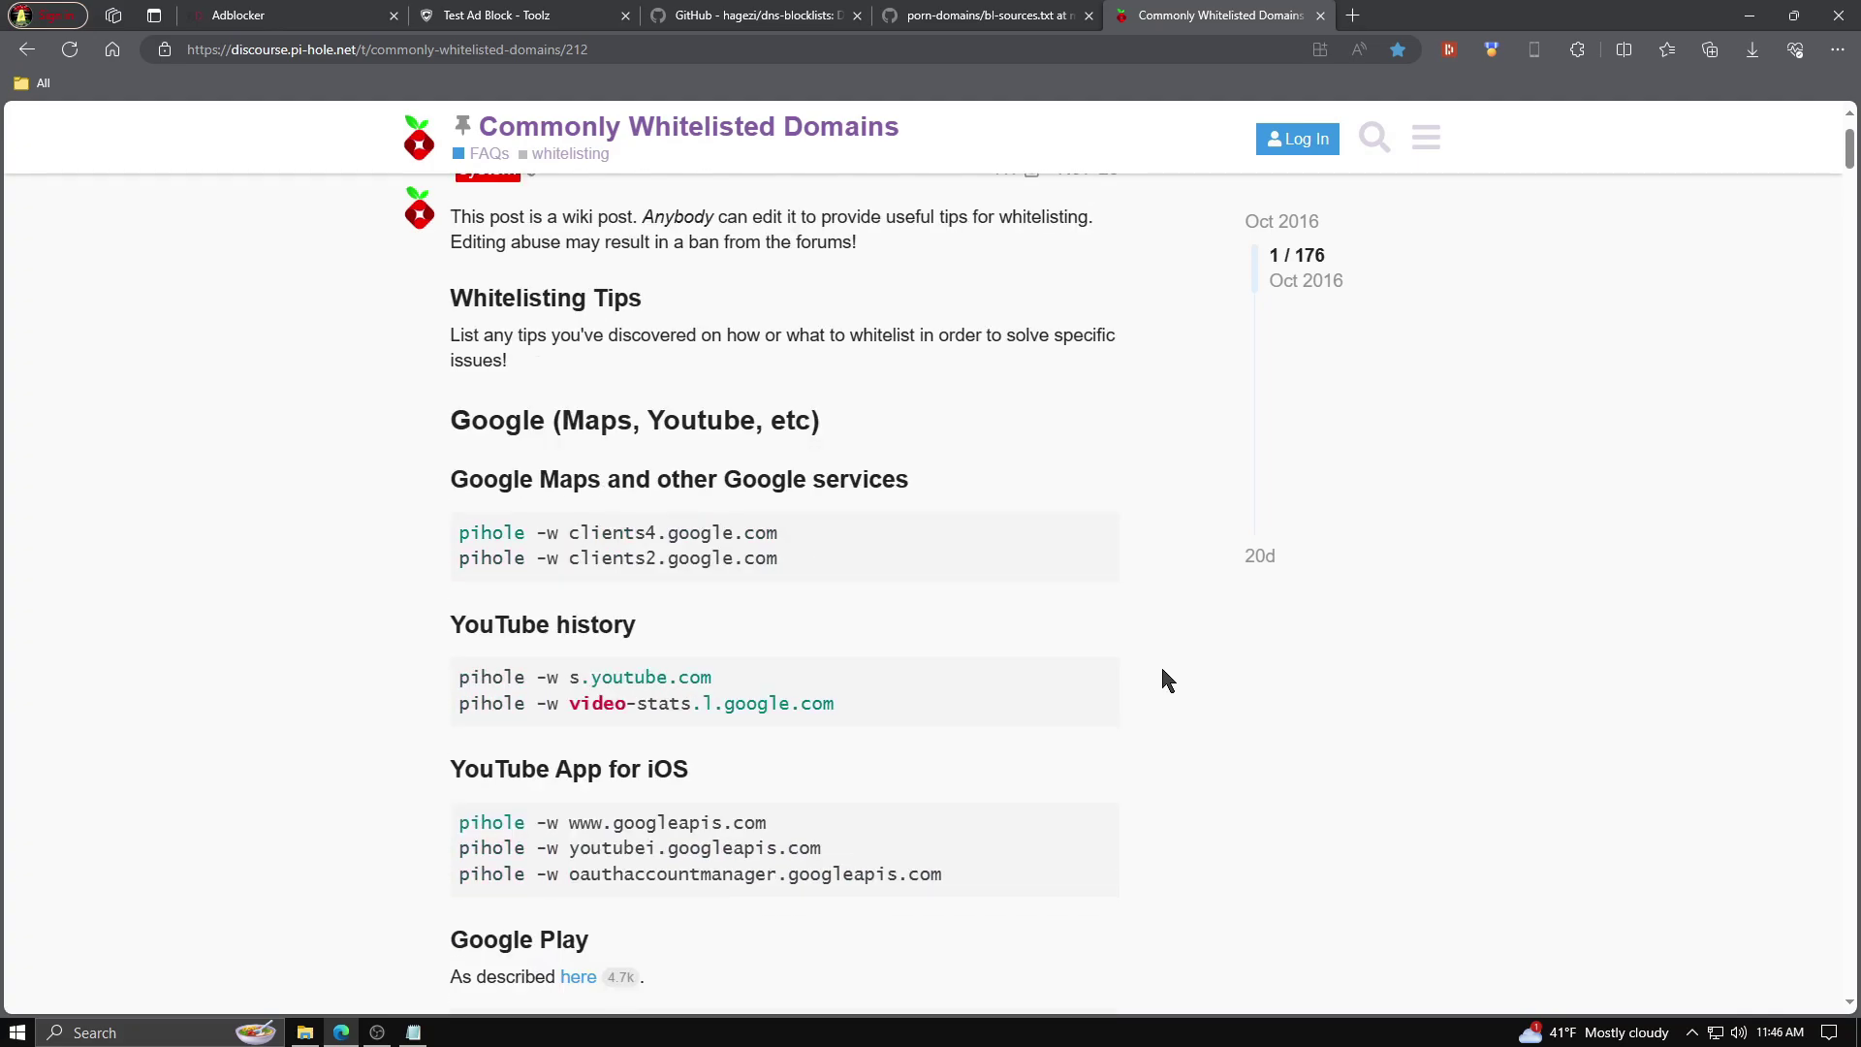
{"action": "scroll", "coordinate": [1161, 660], "scroll_direction": "down", "scroll_amount": 4}
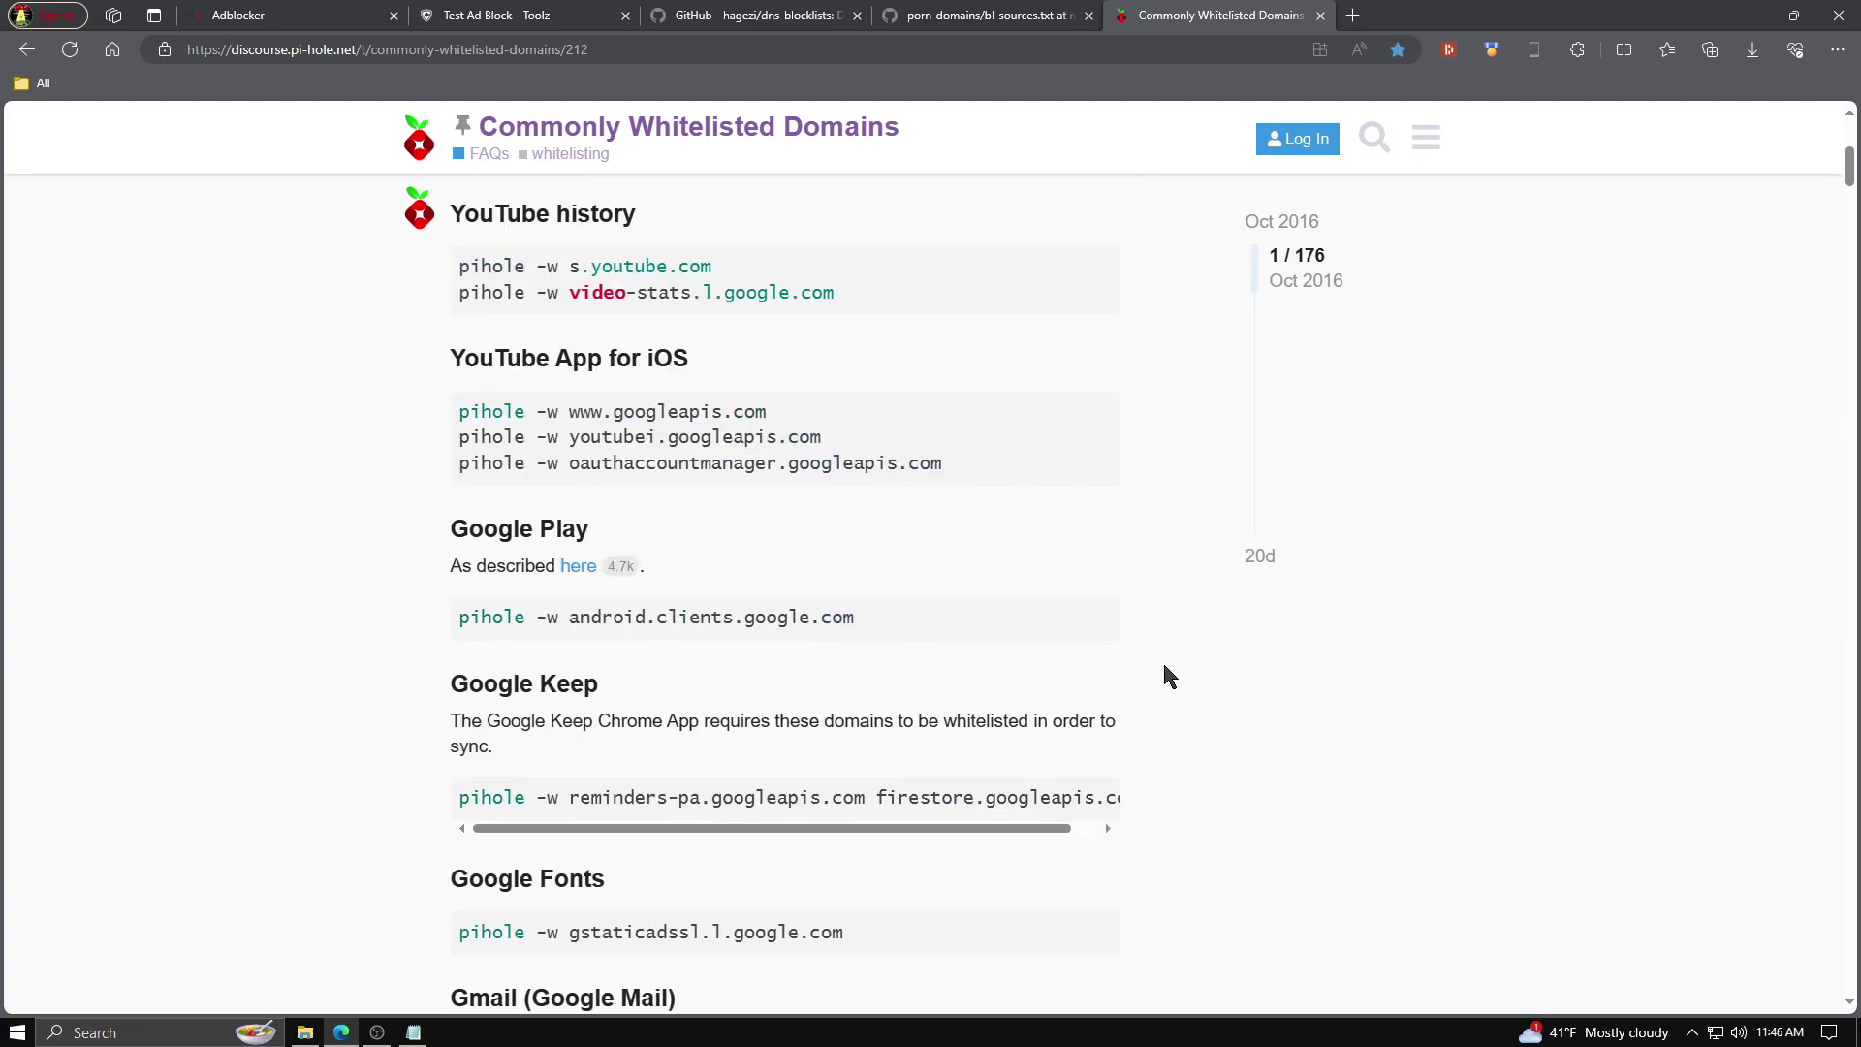
{"action": "scroll", "coordinate": [1162, 661], "scroll_direction": "up", "scroll_amount": 4}
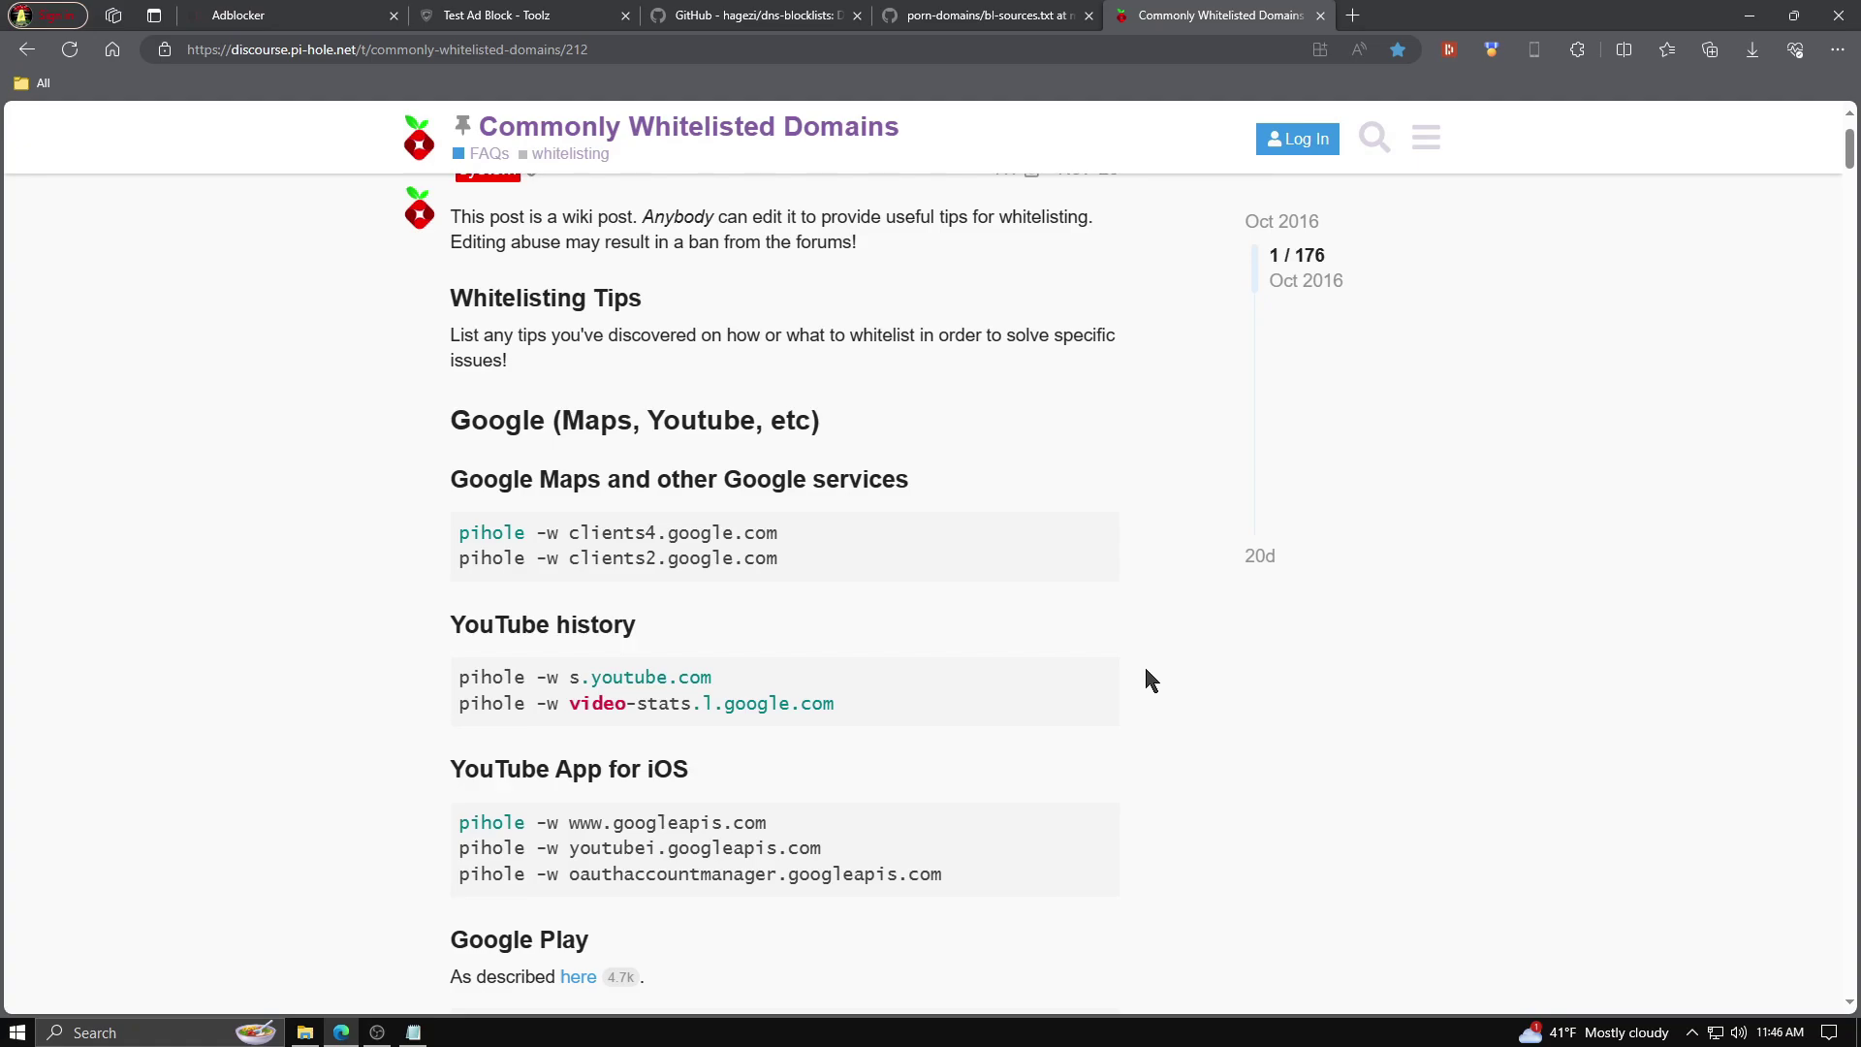
{"action": "scroll", "coordinate": [1147, 671], "scroll_direction": "down", "scroll_amount": 13}
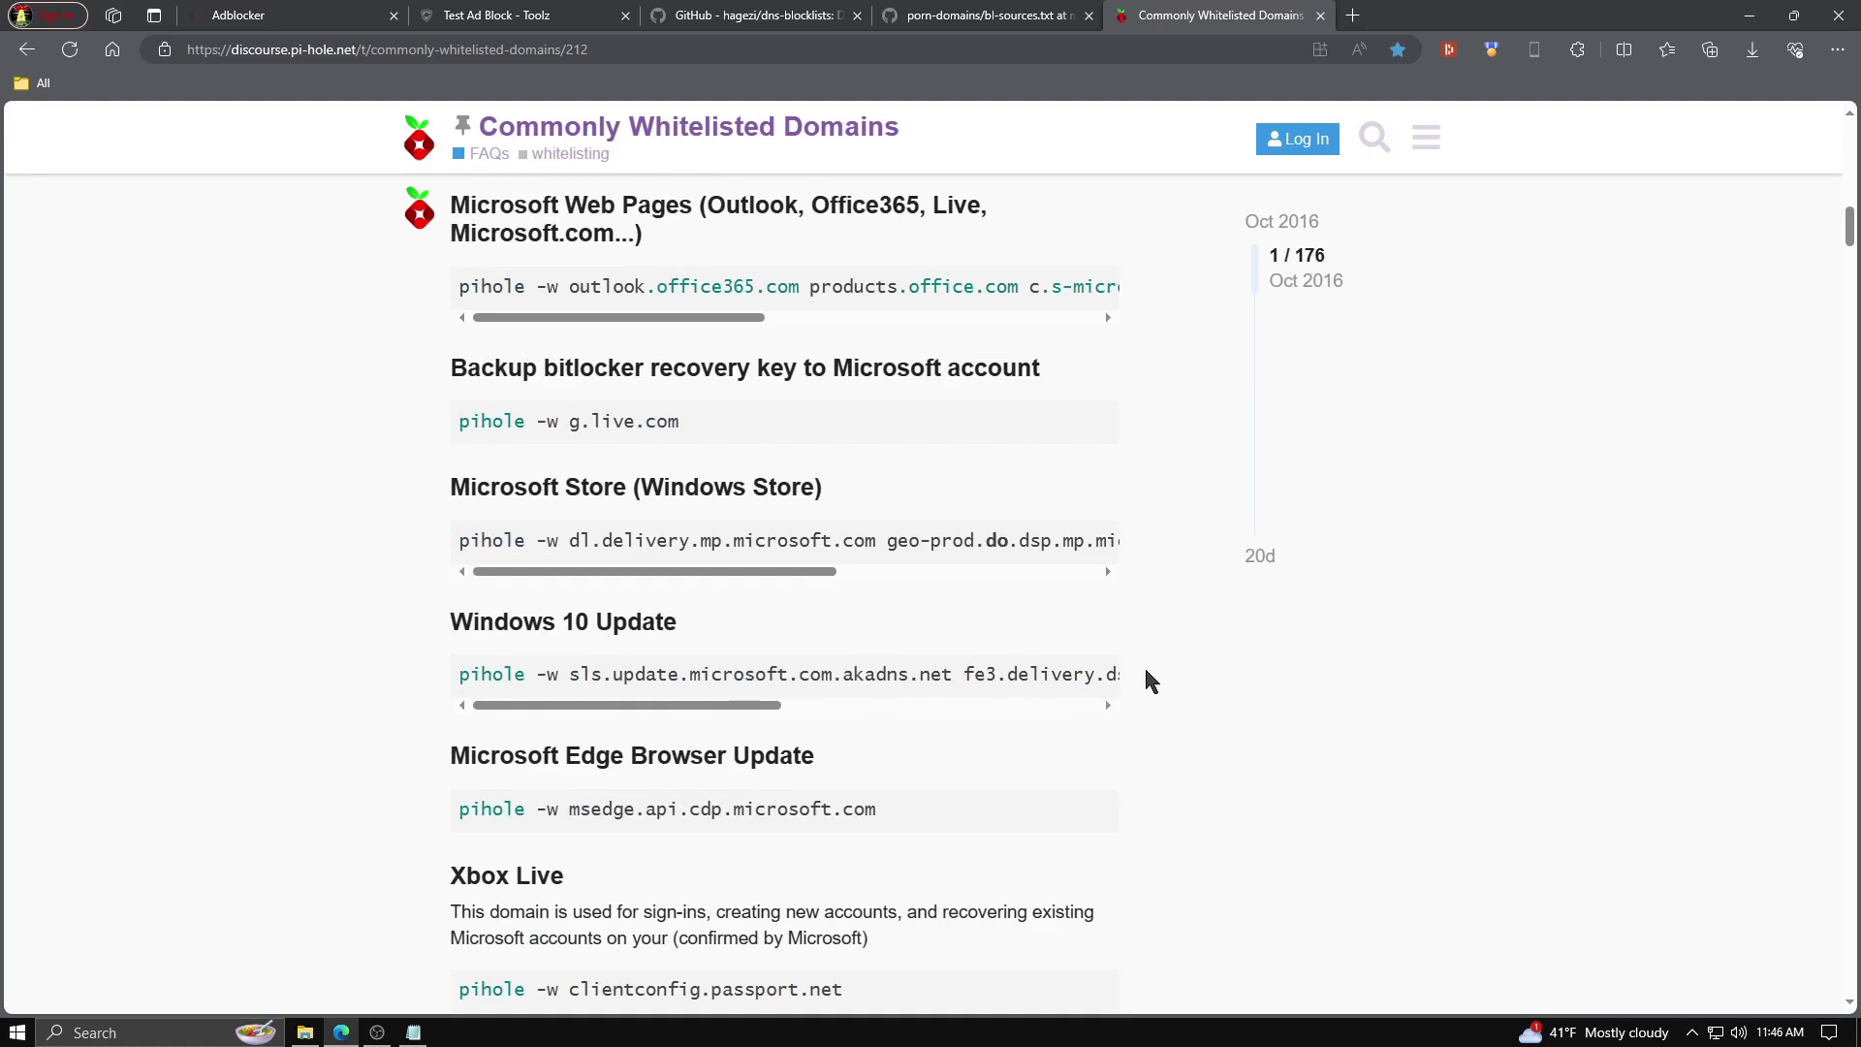
{"action": "scroll", "coordinate": [1147, 678], "scroll_direction": "down", "scroll_amount": 4}
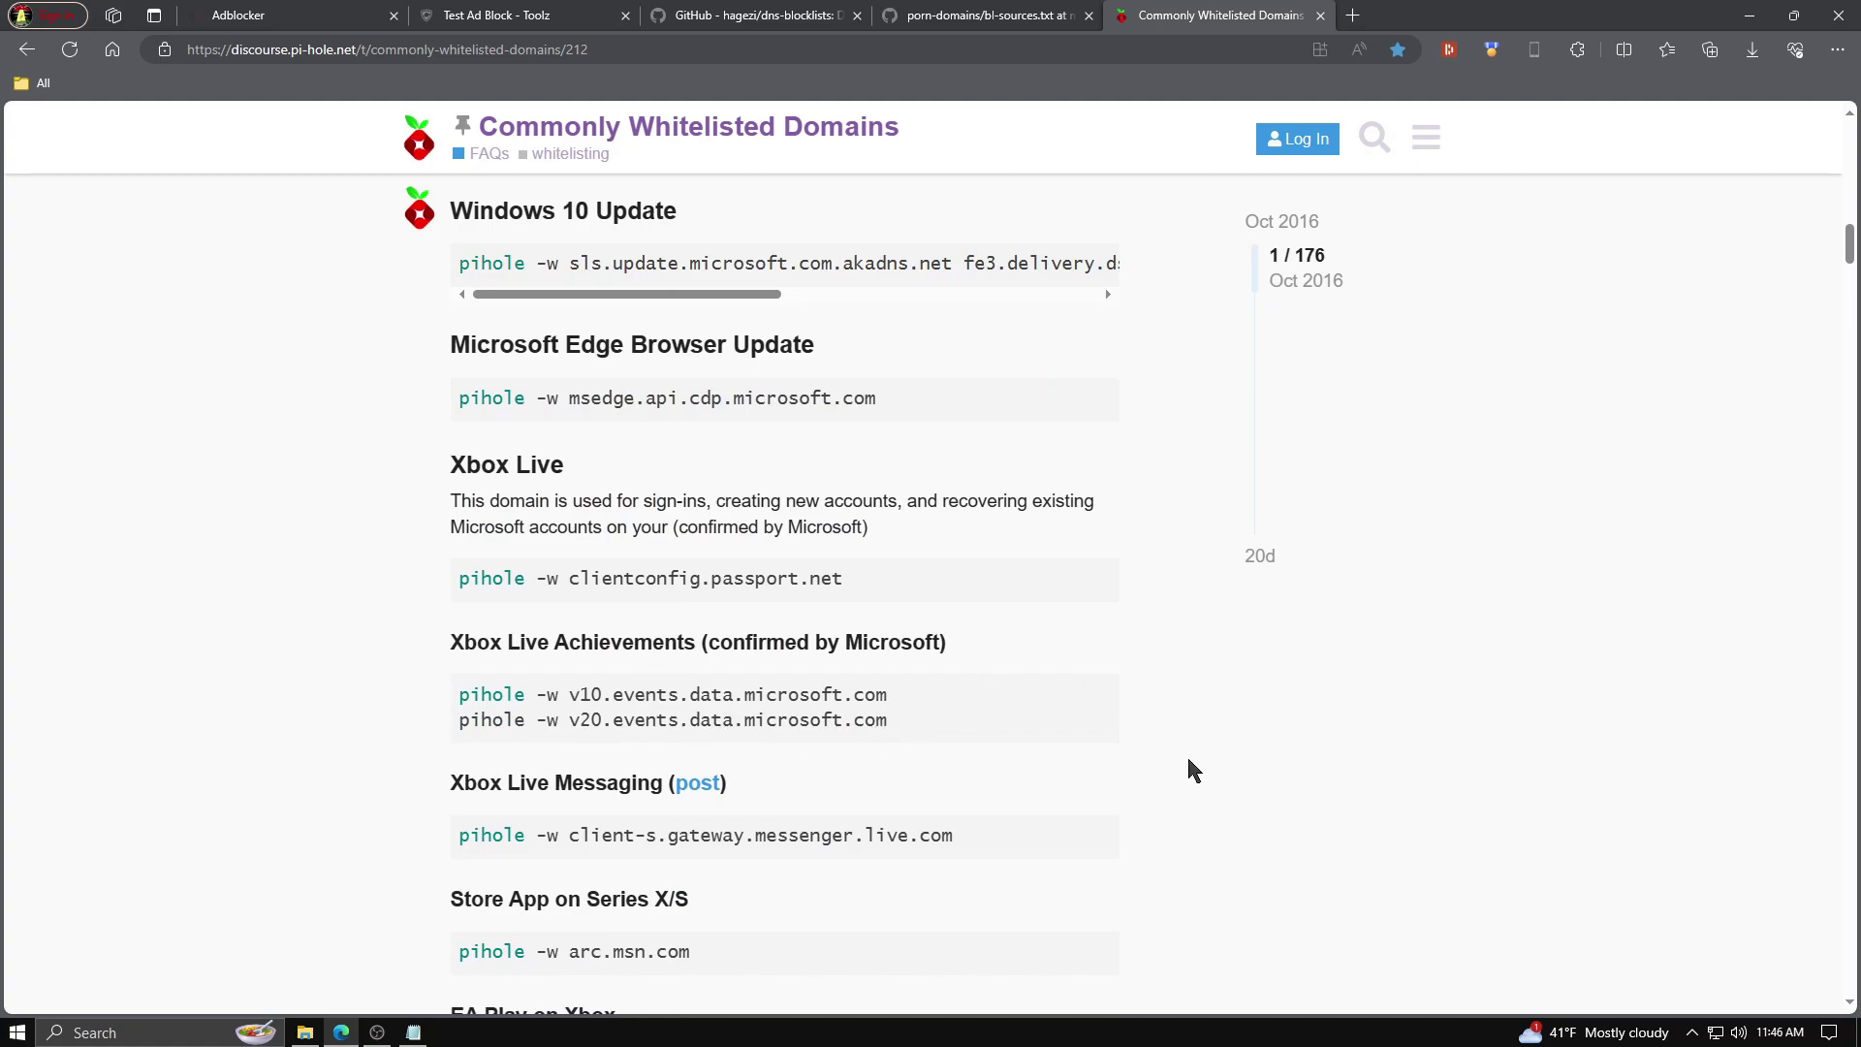
{"action": "scroll", "coordinate": [1272, 748], "scroll_direction": "up", "scroll_amount": 5}
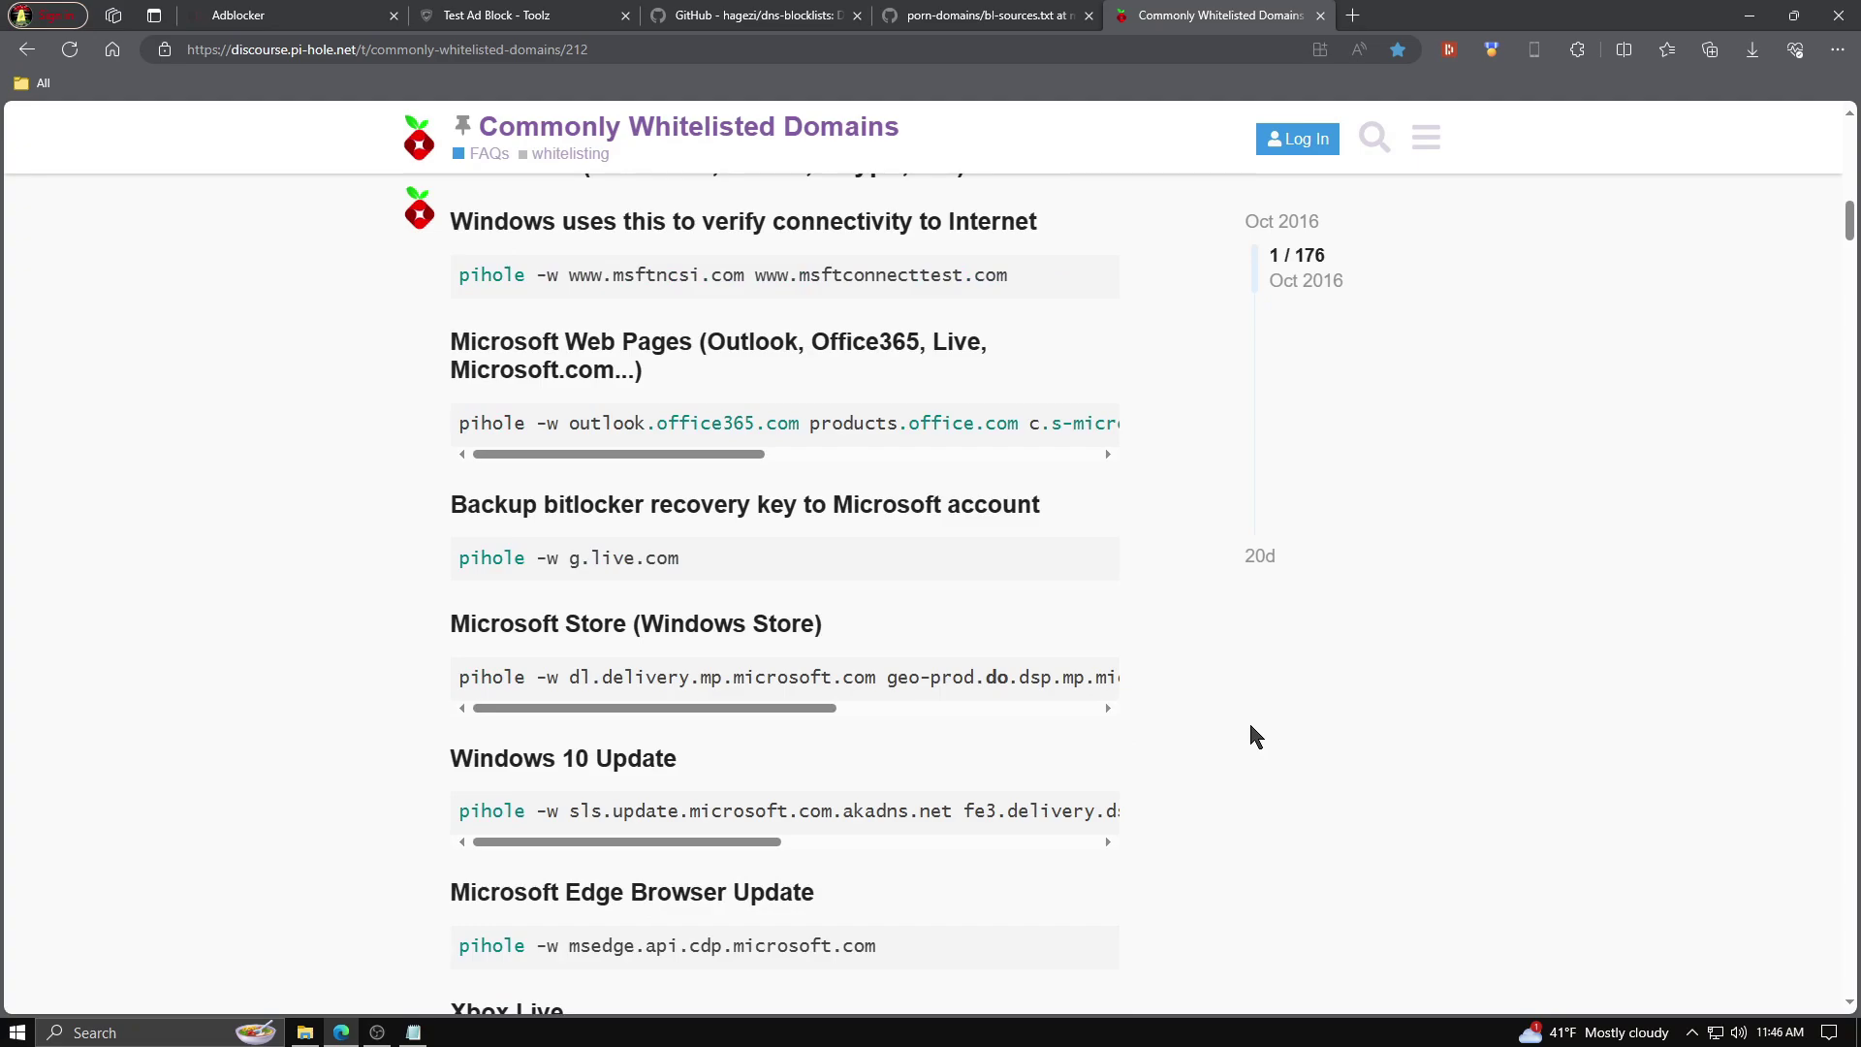
- Return to the hagezi/dns-blocklists README at the Multi NORMAL section listing 760092 entries
{"action": "left_click", "coordinate": [744, 18]}
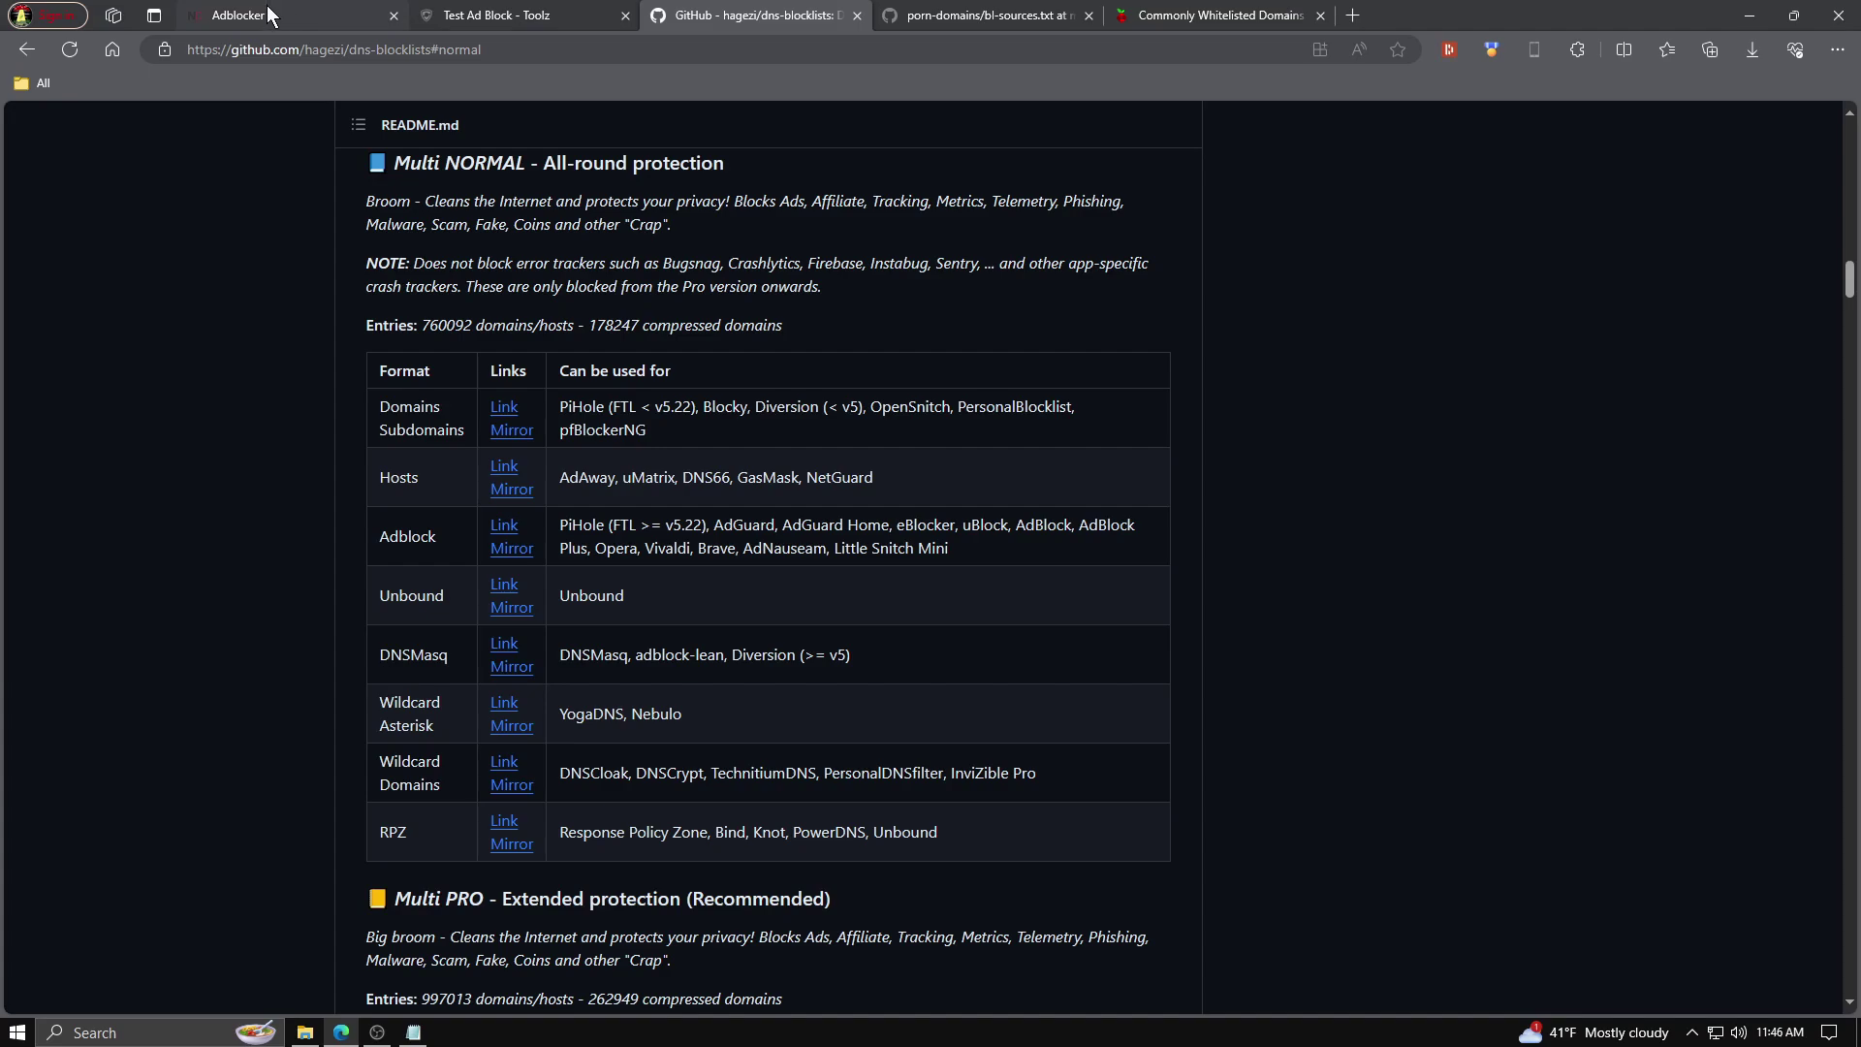
{"action": "mouse_move", "coordinate": [269, 14]}
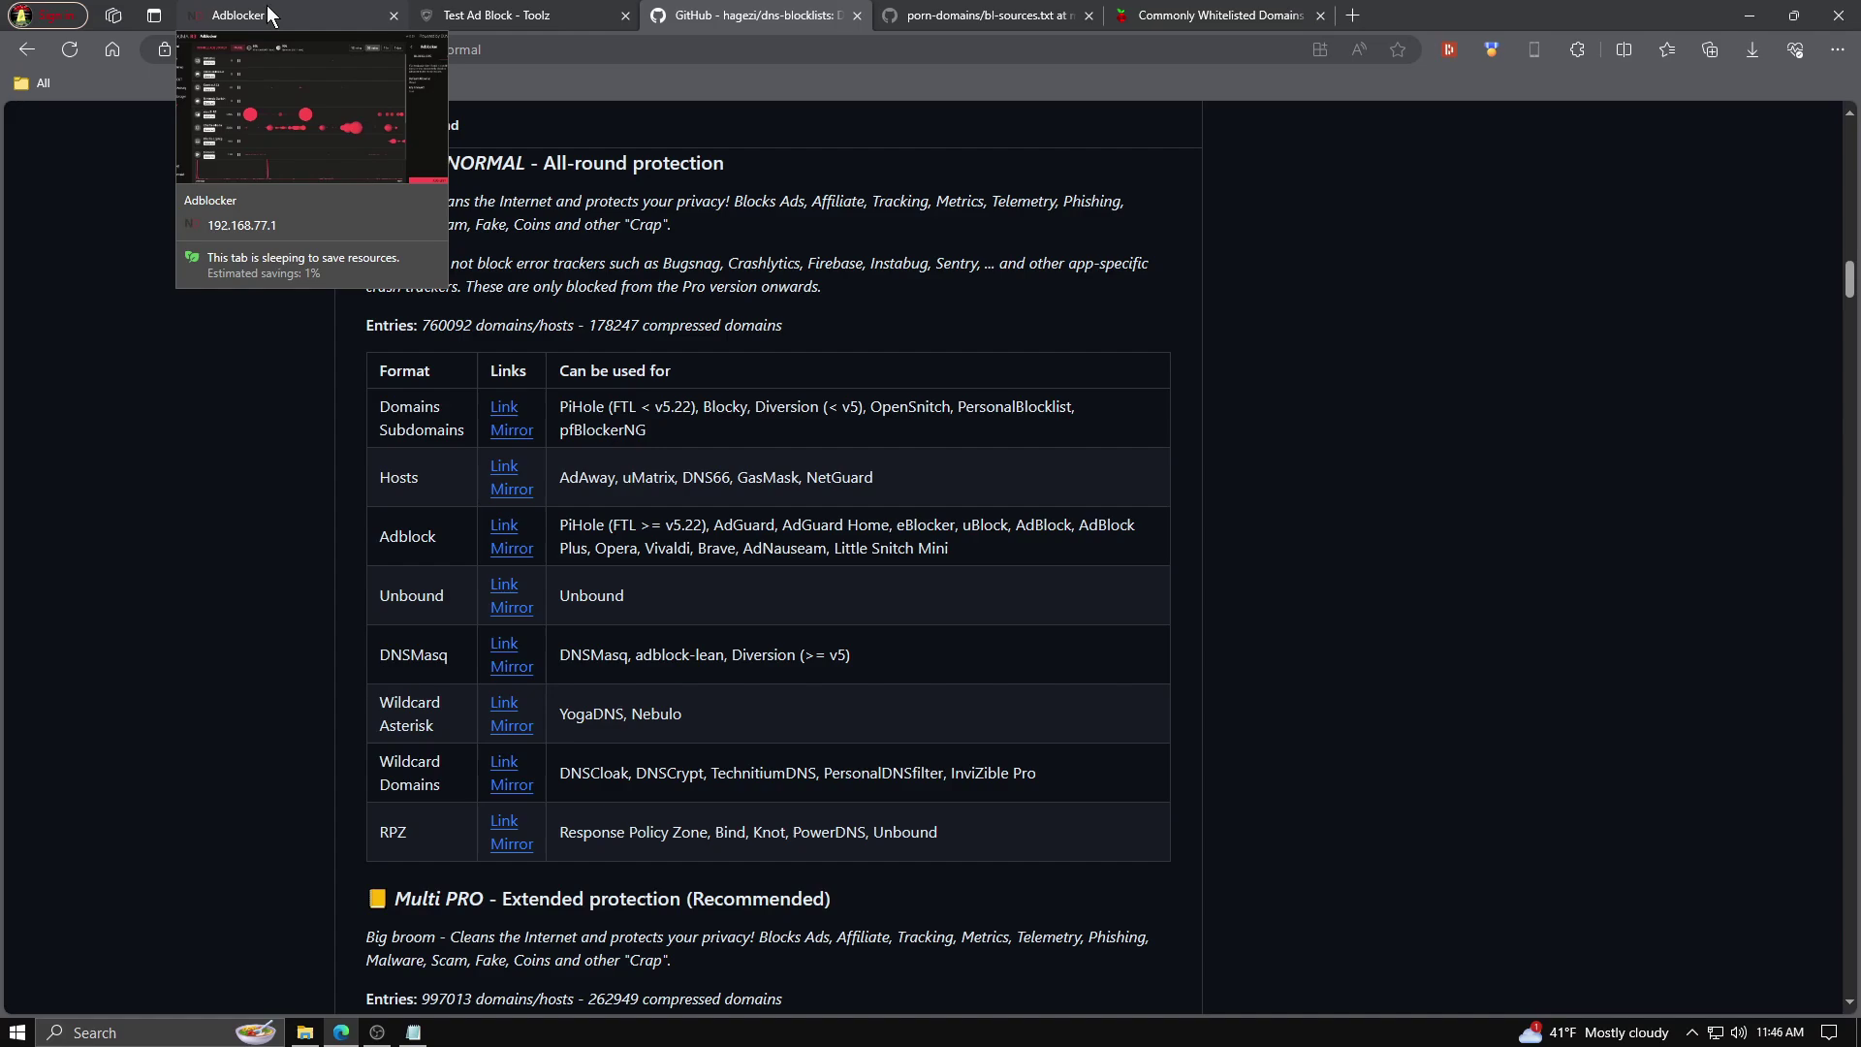
- Switch back to the Adblocker browser tab showing Default Allowlist and My Allowed enabled
{"action": "left_click", "coordinate": [270, 13]}
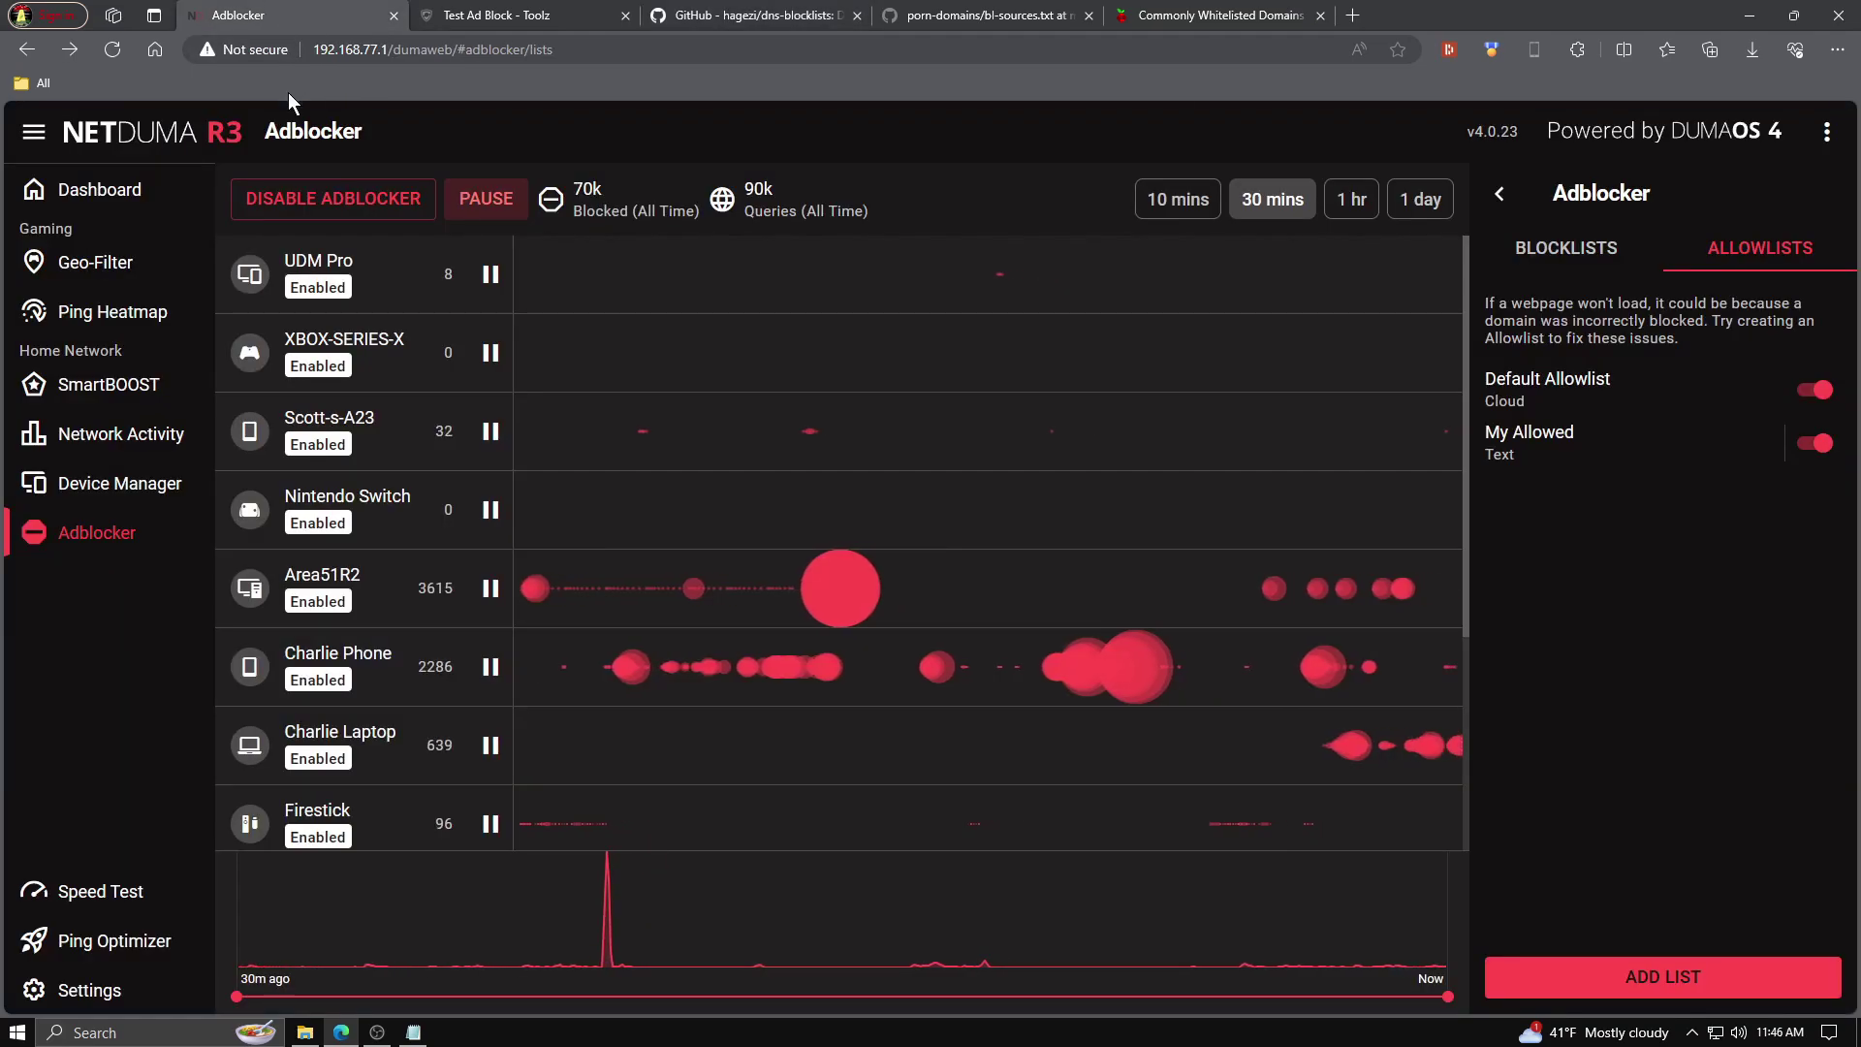